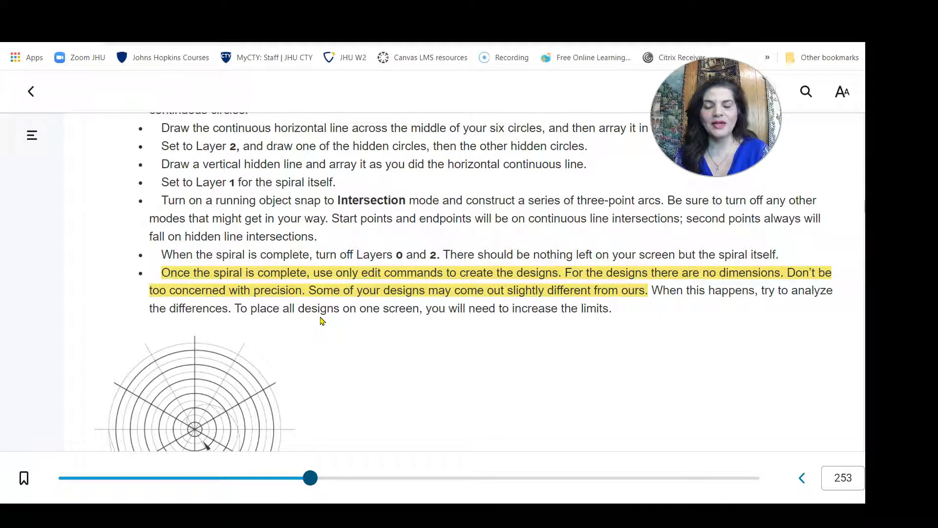
Step: Examine the textbook's Archimedes spiral figure, its start detail and the table of solid and hidden circle radii
scroll(322, 321, "down", 4)
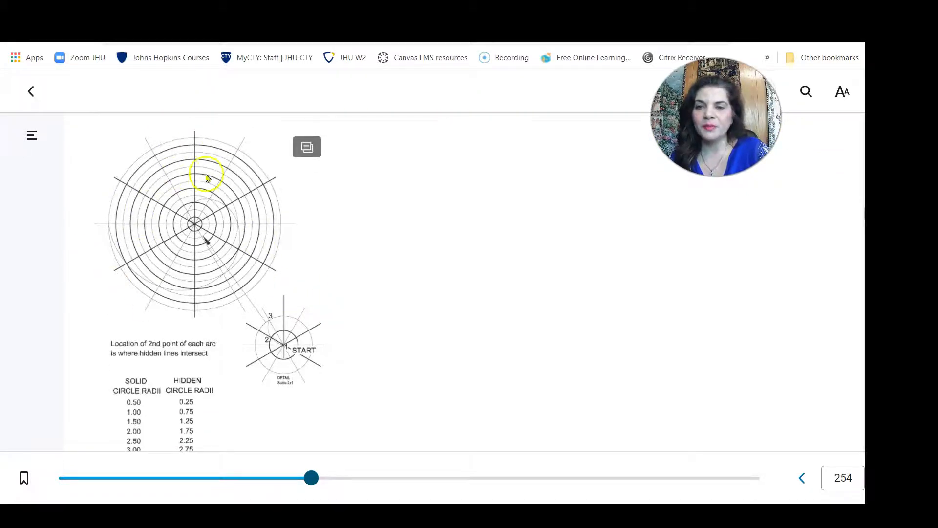
scroll(247, 209, "down", 1)
scroll(248, 209, "up", 2)
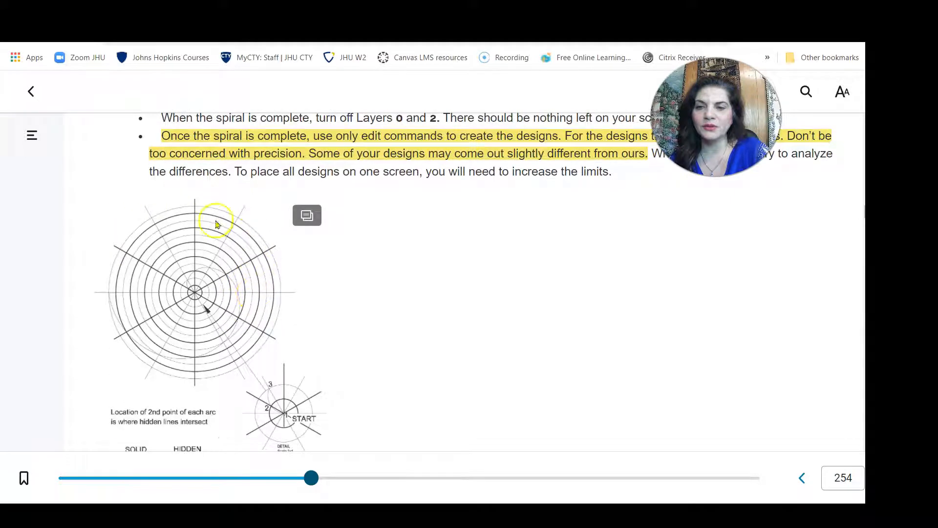
scroll(232, 298, "down", 2)
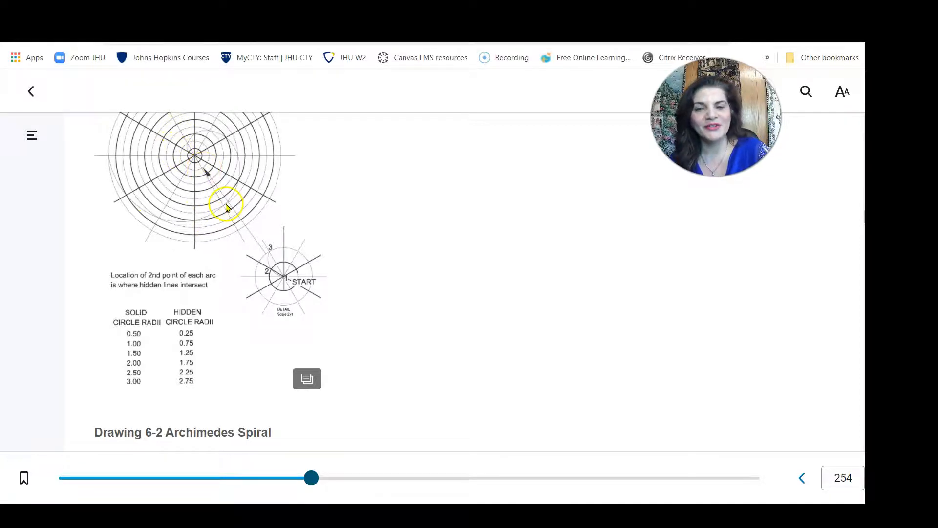
scroll(227, 207, "down", 4)
scroll(229, 211, "up", 6)
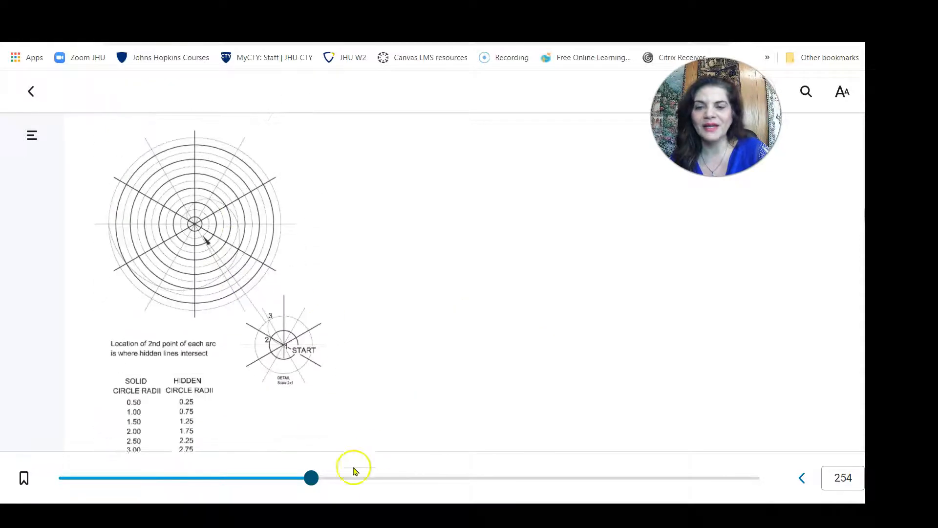
Step: Switch to AutoCAD and review the layers of drawing 6-2, including which one is current
key("alt+Tab")
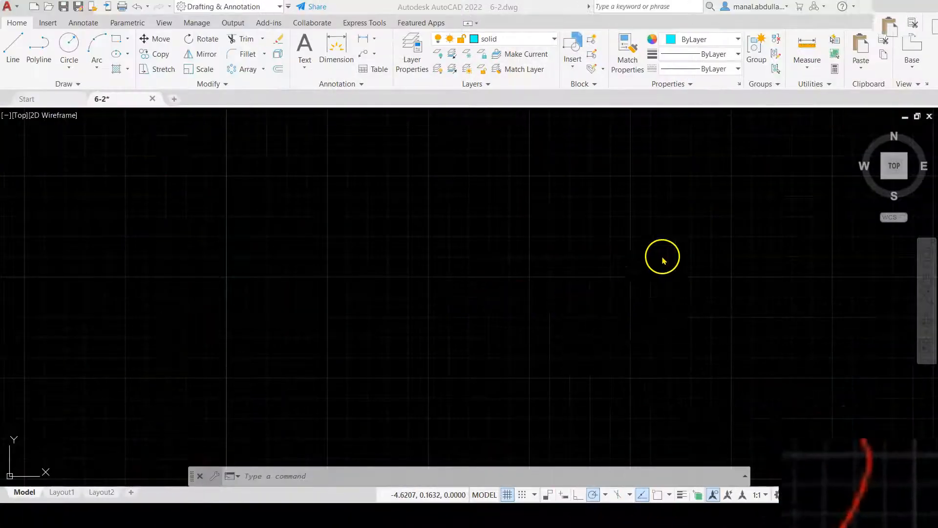
left_click(416, 56)
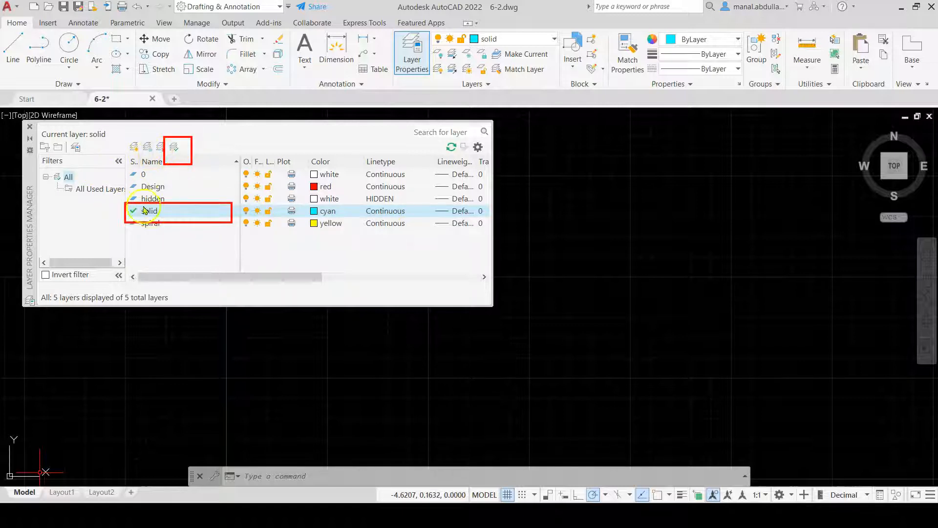
left_click(30, 127)
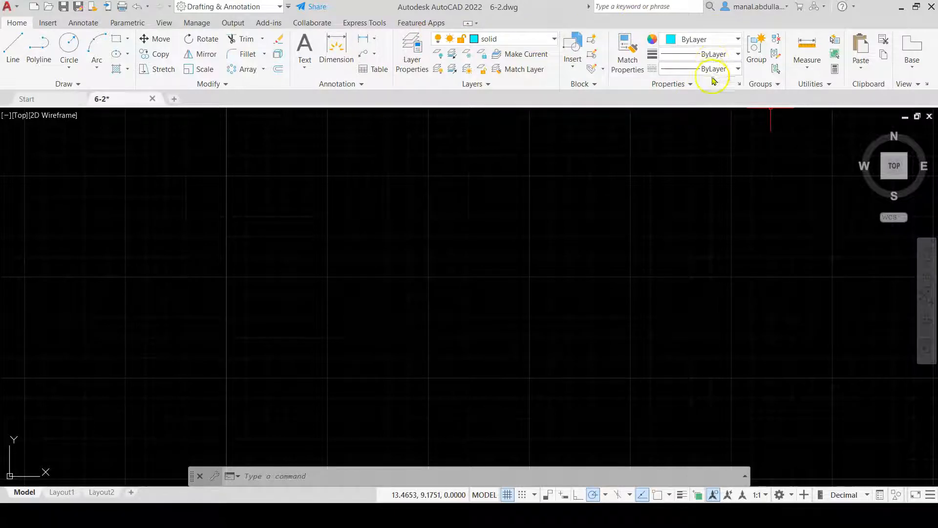
Step: Draw a center-radius circle with a radius of 0.25 on the solid layer
left_click(69, 69)
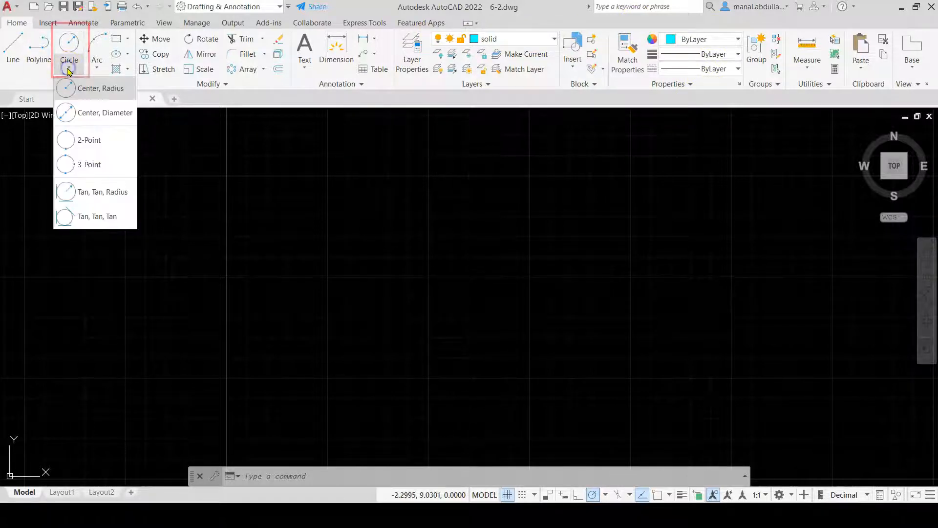
left_click(88, 89)
left_click(381, 275)
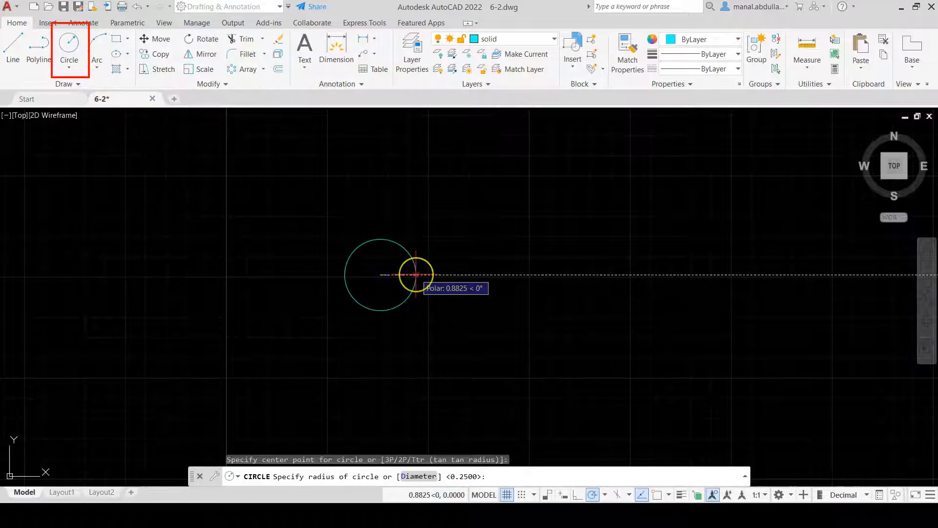
type("0.25")
key("Return")
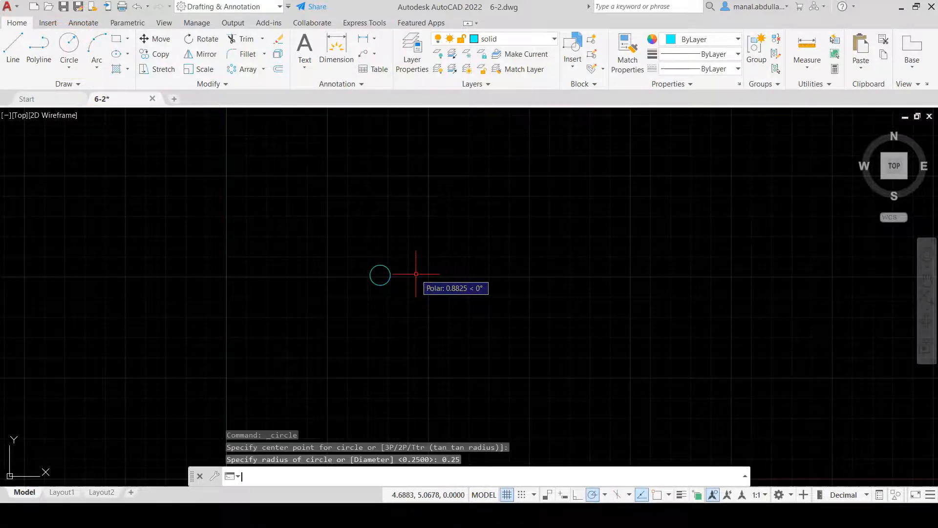
Step: Make the hidden layer current and start a center-radius circle
left_click(546, 43)
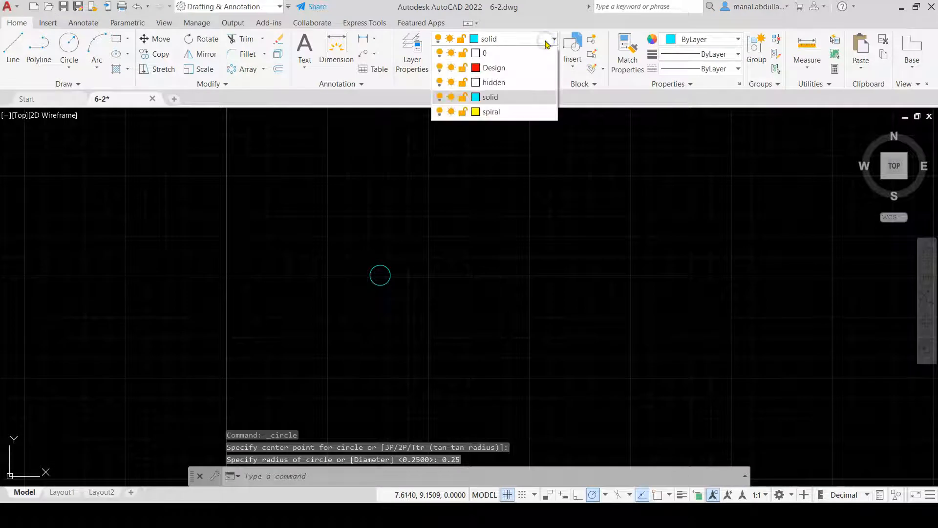
left_click(498, 83)
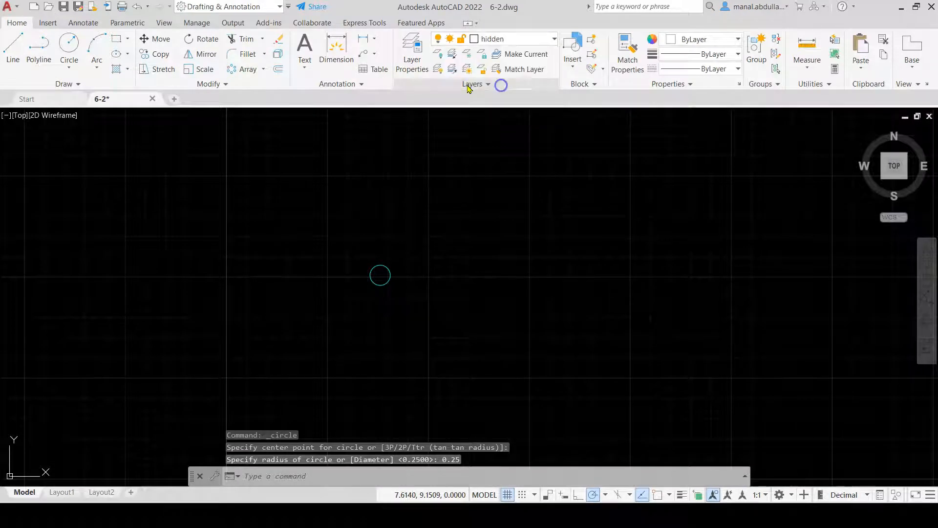
left_click(68, 72)
left_click(93, 88)
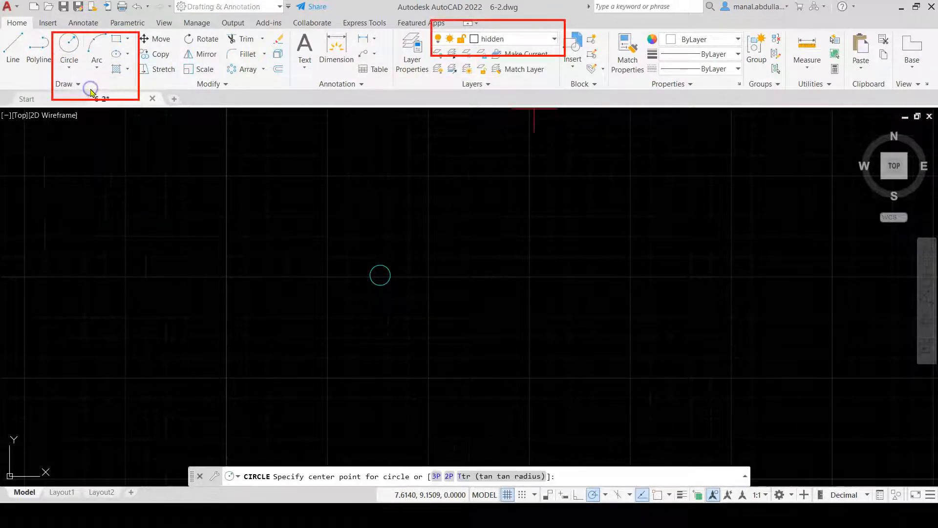
Step: Enable the Center object snap mode in the drafting settings, leaving the other snap modes off
scroll(421, 279, "up", 4)
scroll(404, 277, "up", 2)
middle_click_drag(388, 272, 567, 308)
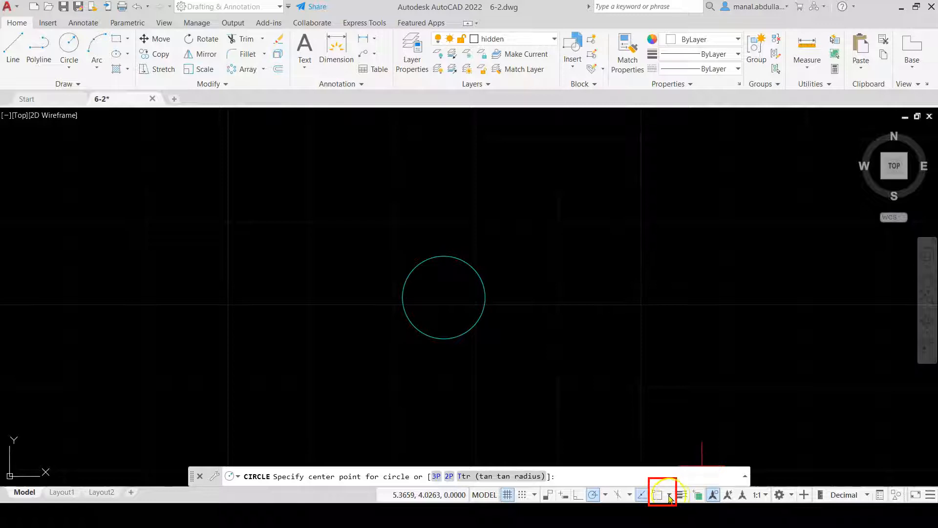
right_click(658, 496)
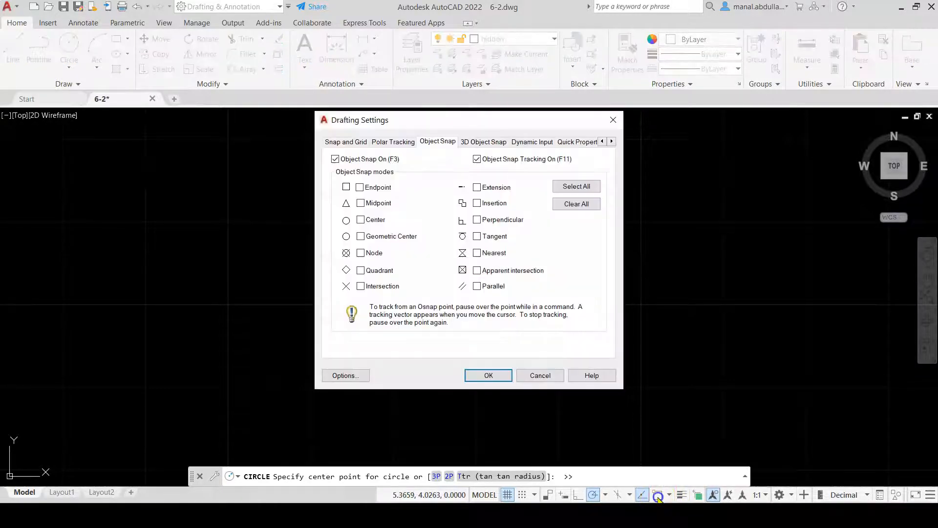
left_click(360, 187)
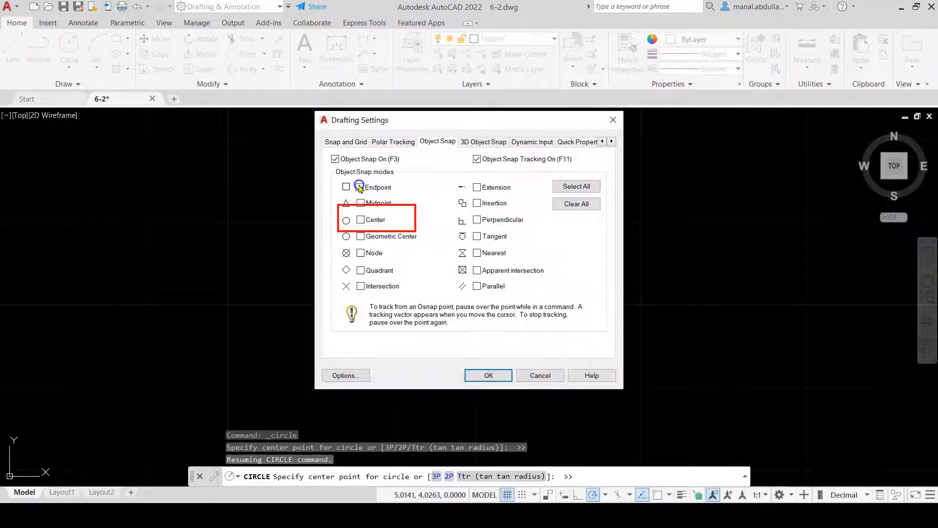
left_click(360, 219)
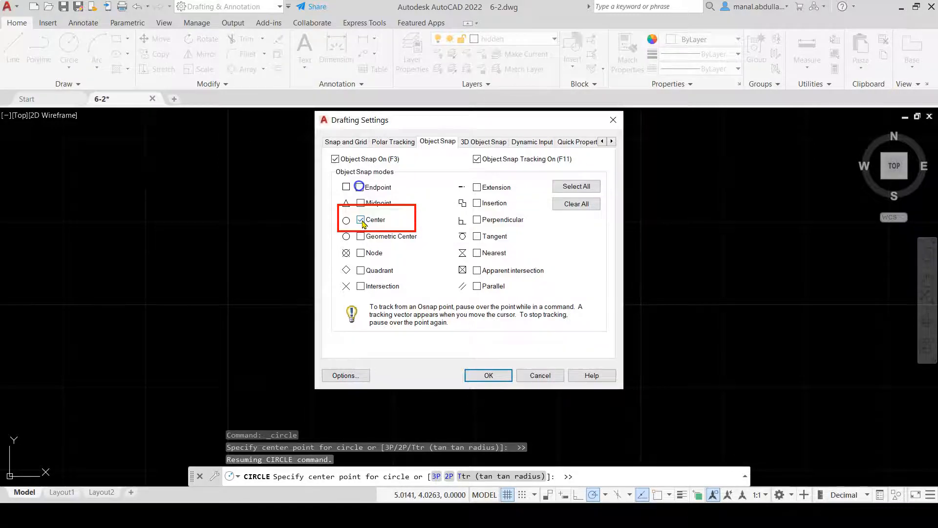
left_click(488, 375)
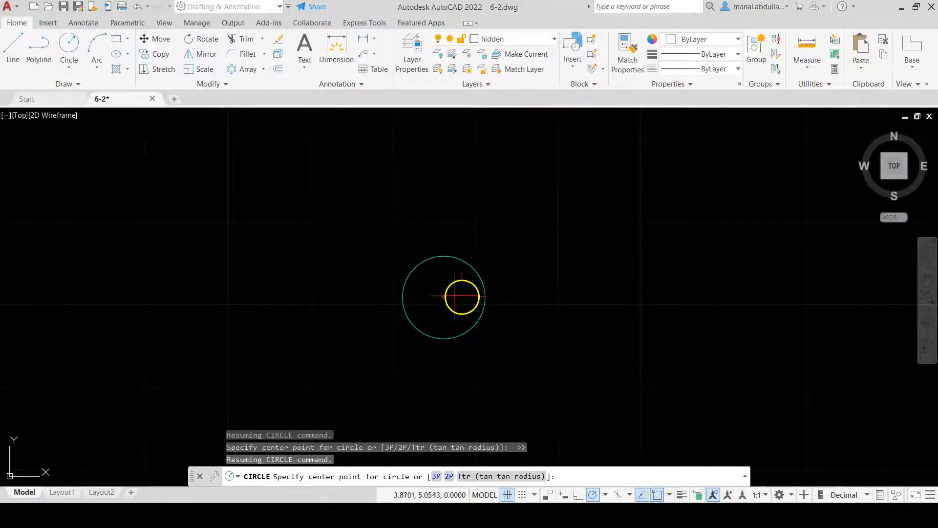
Step: Place a hidden circle with a radius of 0.5 at the center of the solid circle
left_click(444, 297)
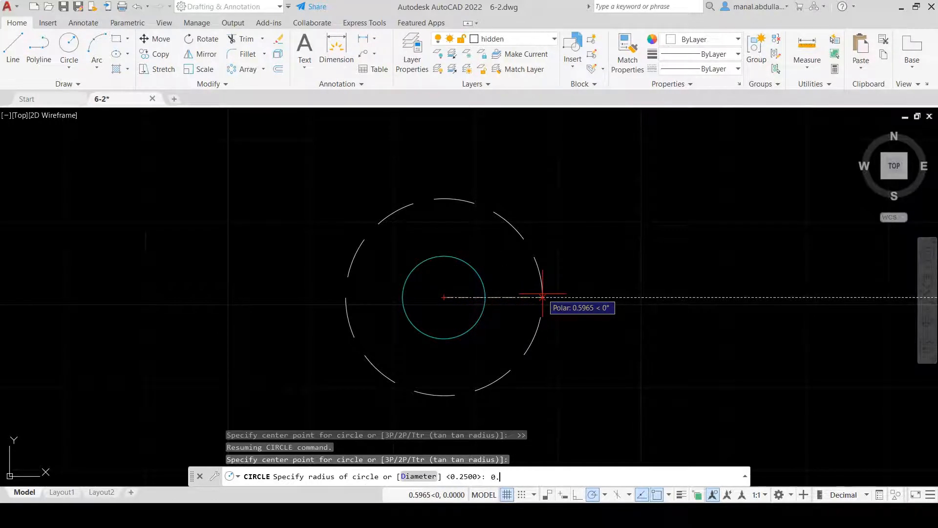
type("0.5")
key("Return")
scroll(545, 307, "down", 4)
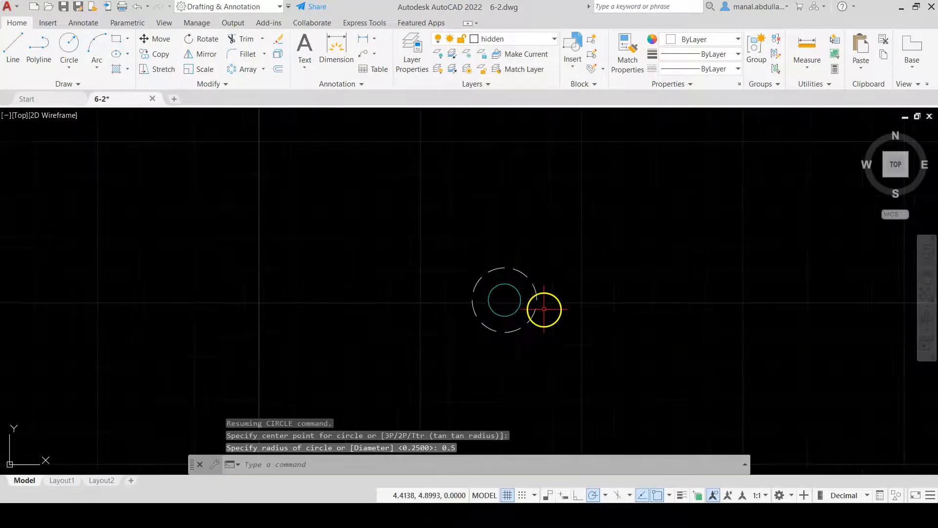
middle_click_drag(551, 311, 379, 303)
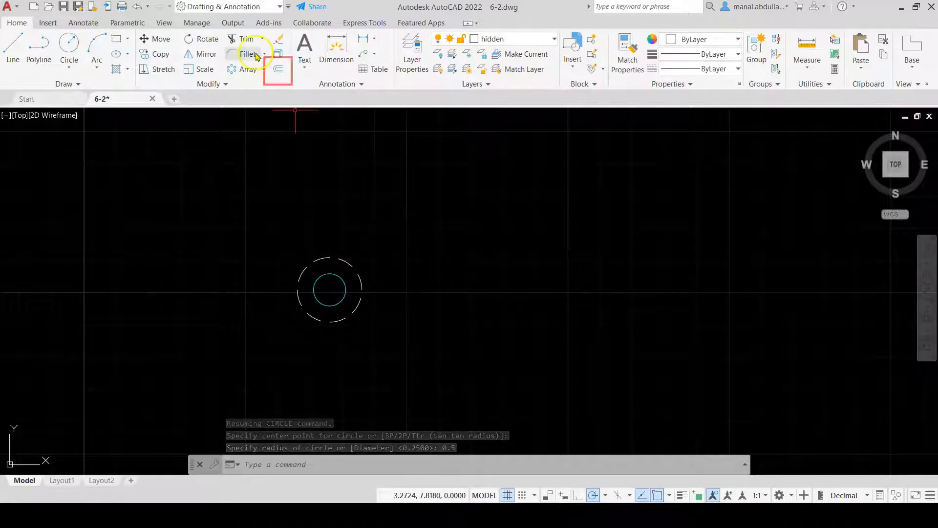
Step: Offset the solid circle outward by 0.5, with the Offset layer option set to Source
left_click(277, 70)
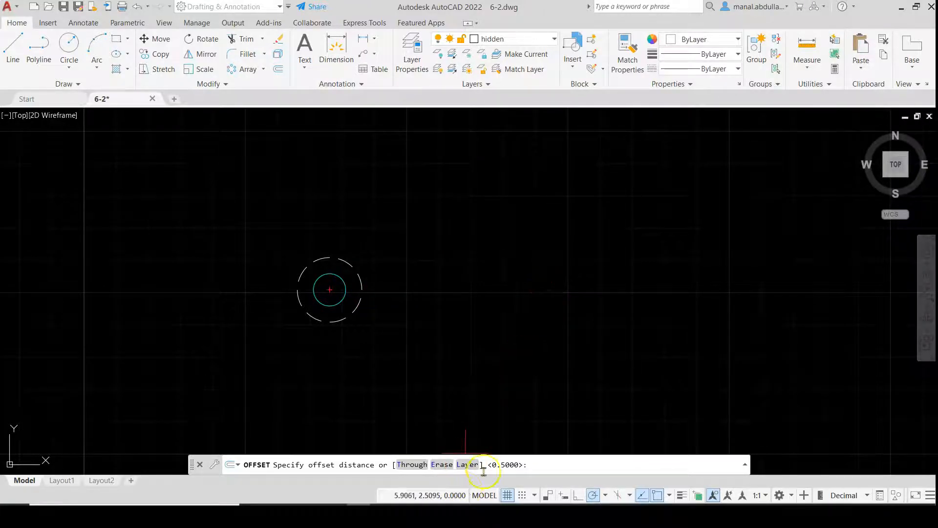
left_click(467, 465)
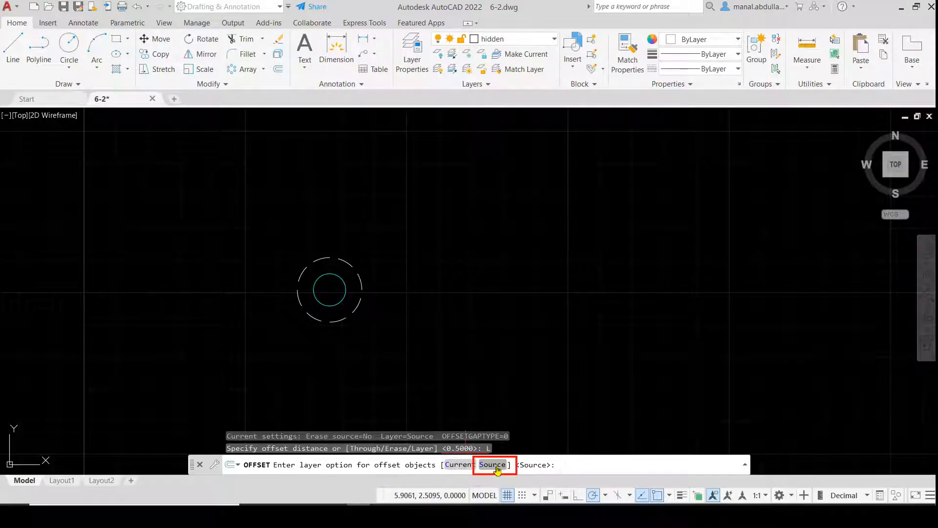
left_click(493, 465)
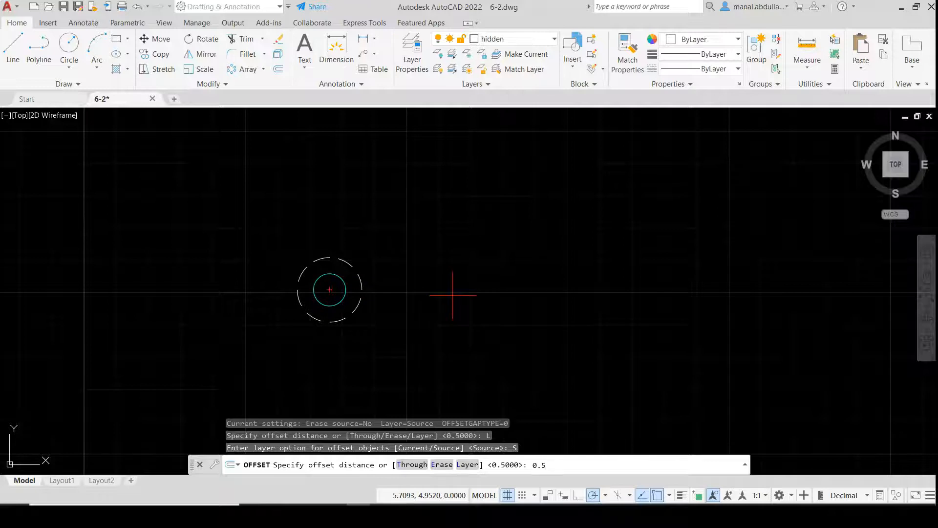
key("Return")
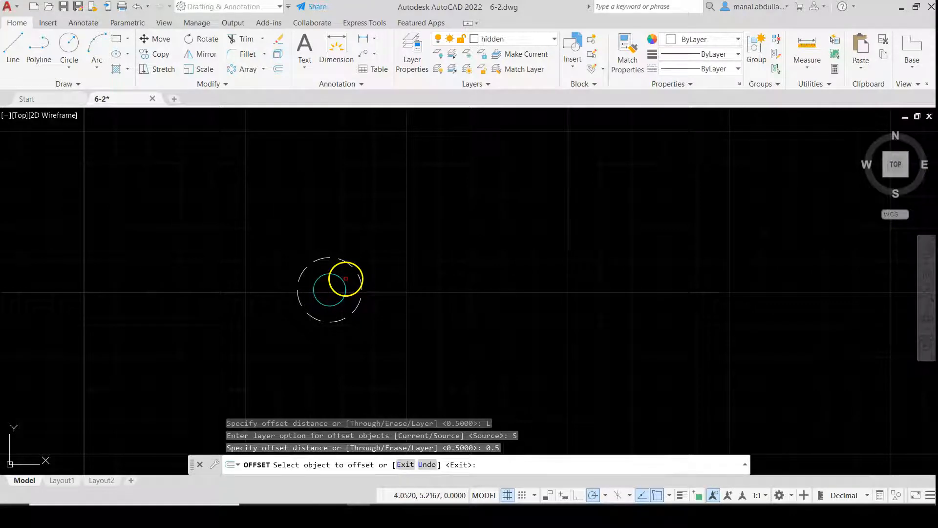
left_click(343, 279)
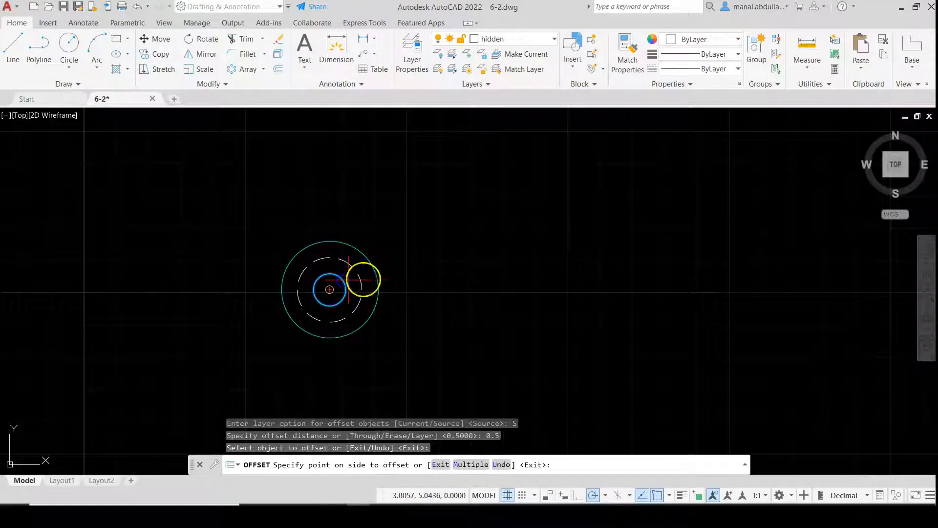
left_click(407, 279)
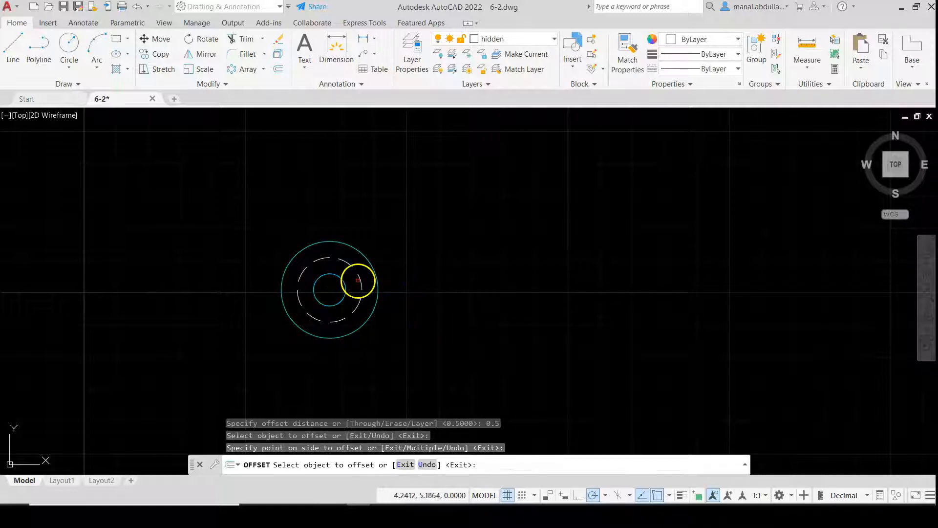
Step: Offset the hidden and solid circles outward in turn by 0.5 until there are six of each, ending with a hidden circle
left_click(360, 279)
left_click(435, 278)
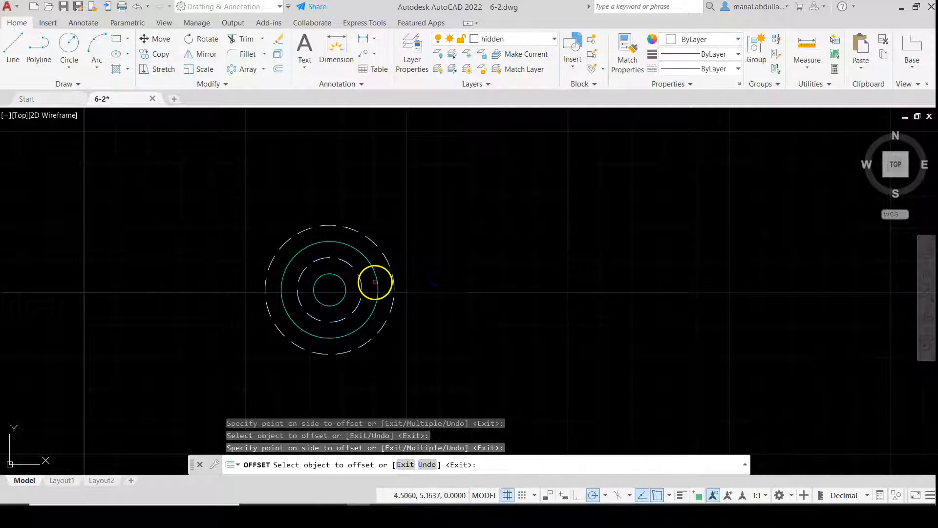
left_click(377, 279)
left_click(427, 277)
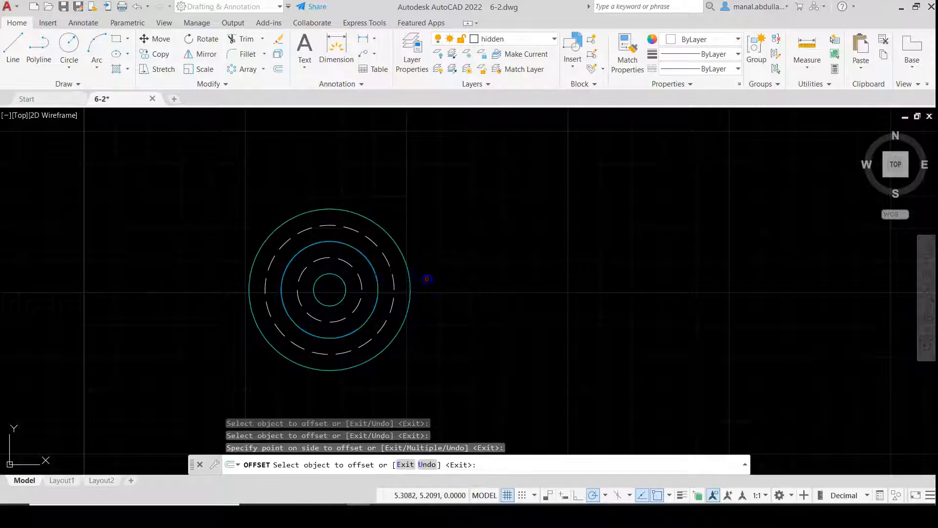
left_click(393, 281)
left_click(432, 279)
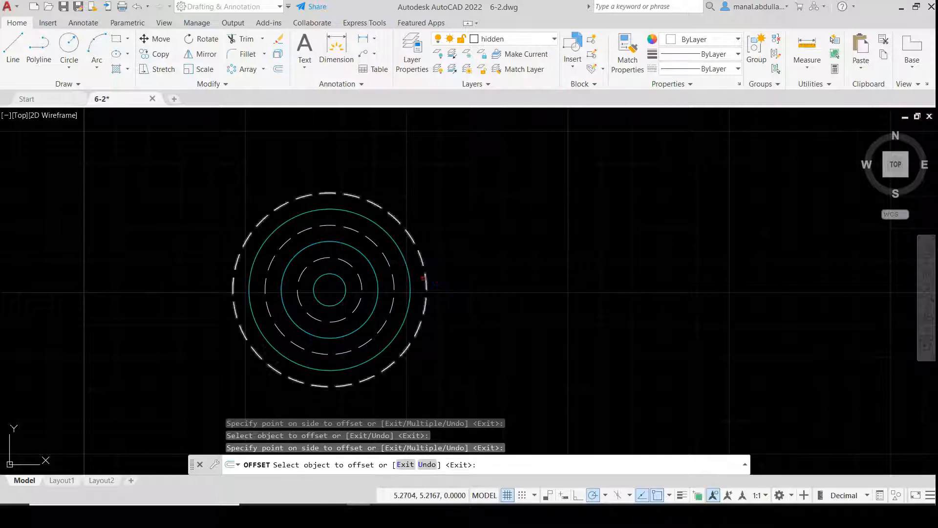
left_click(410, 279)
left_click(439, 279)
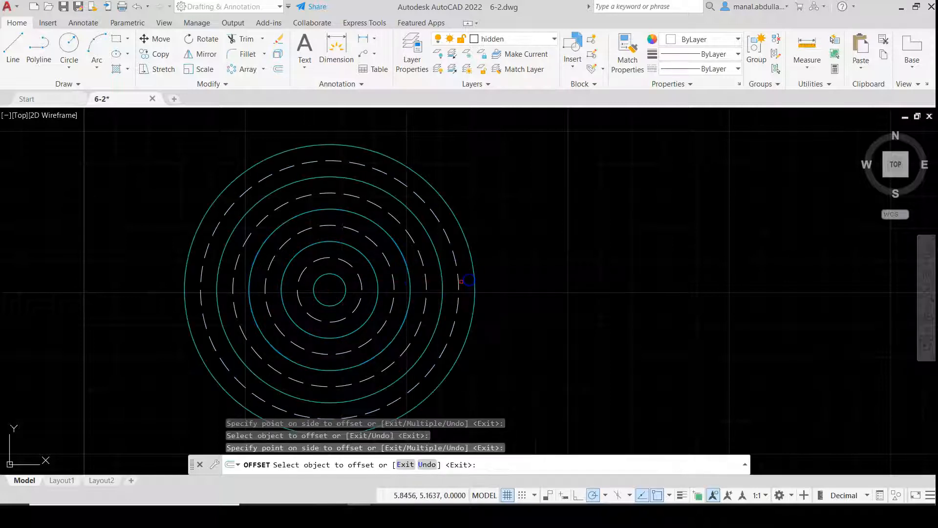
left_click(459, 281)
left_click(504, 282)
left_click(474, 282)
left_click(522, 282)
left_click(519, 283)
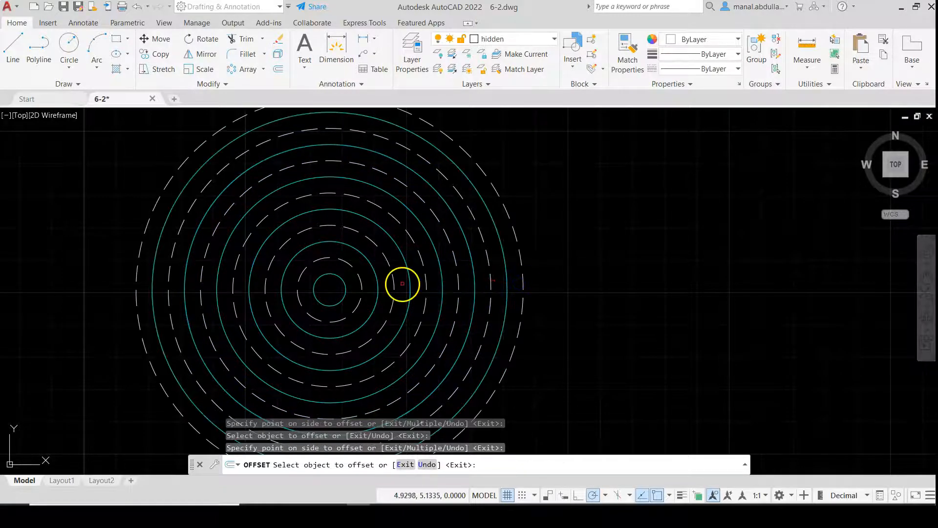
scroll(542, 263, "down", 2)
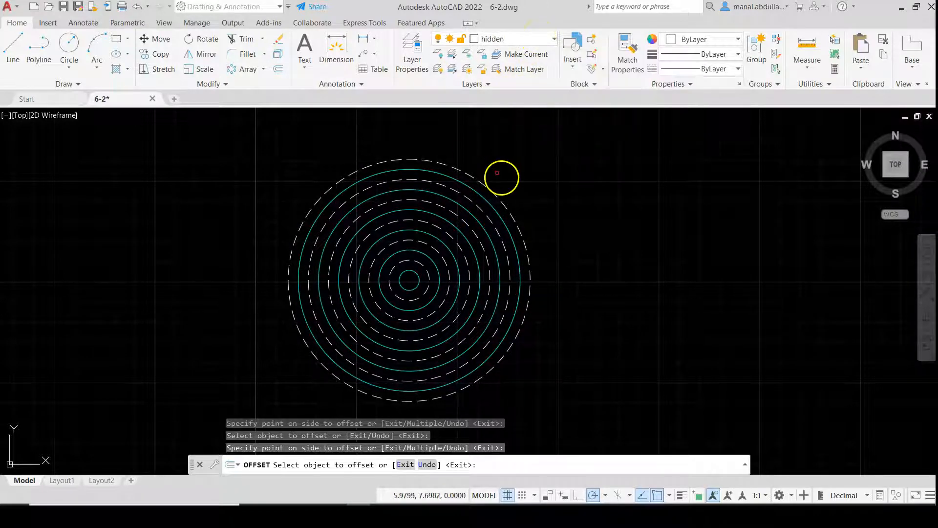
key("Escape")
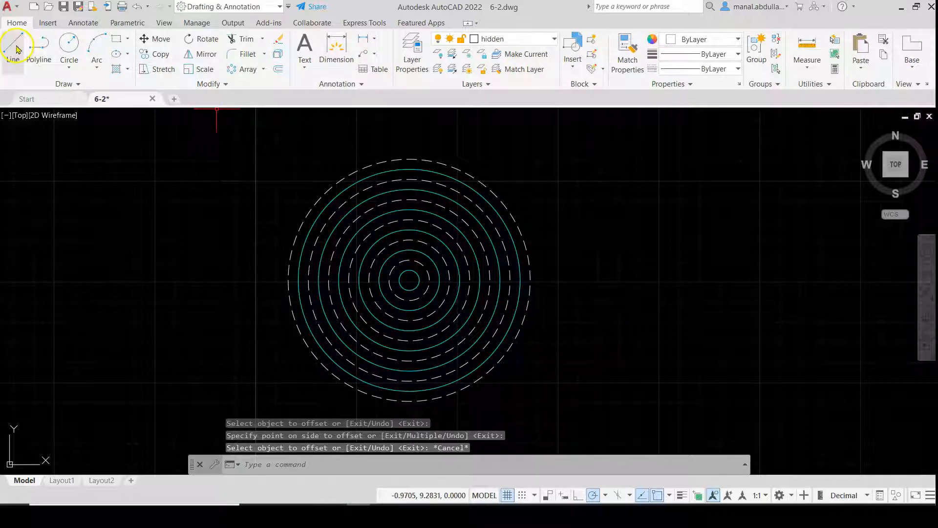
Step: Draw a horizontal hidden line from the center of the circles to the right, ending beyond the outermost circle
left_click(14, 49)
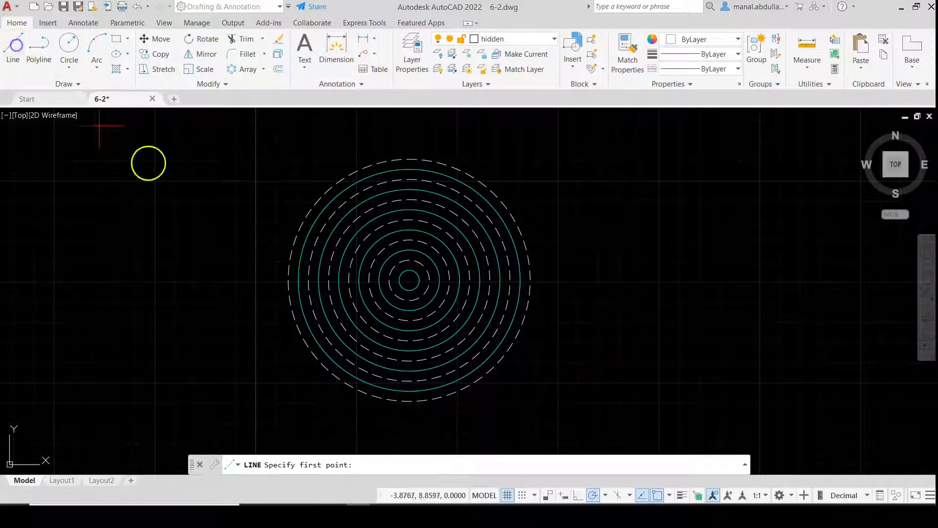
left_click(409, 280)
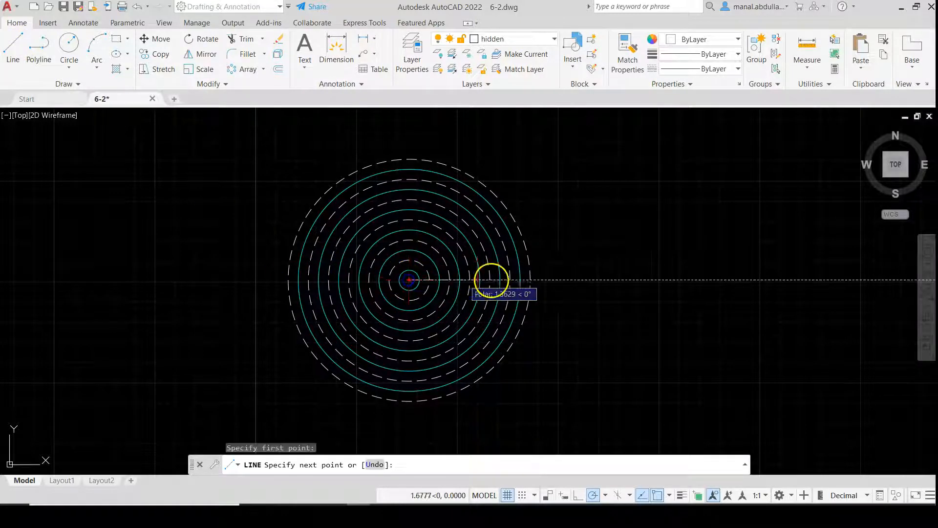
left_click(562, 280)
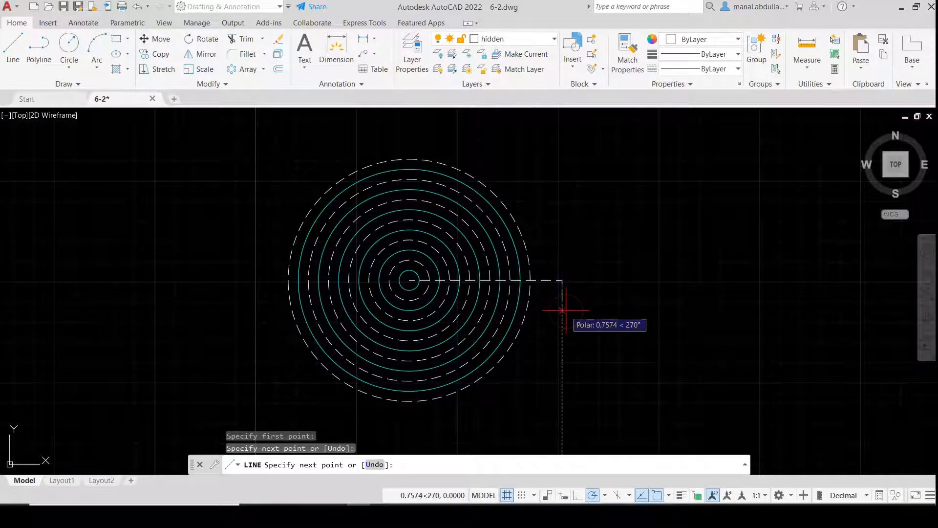
key("Return")
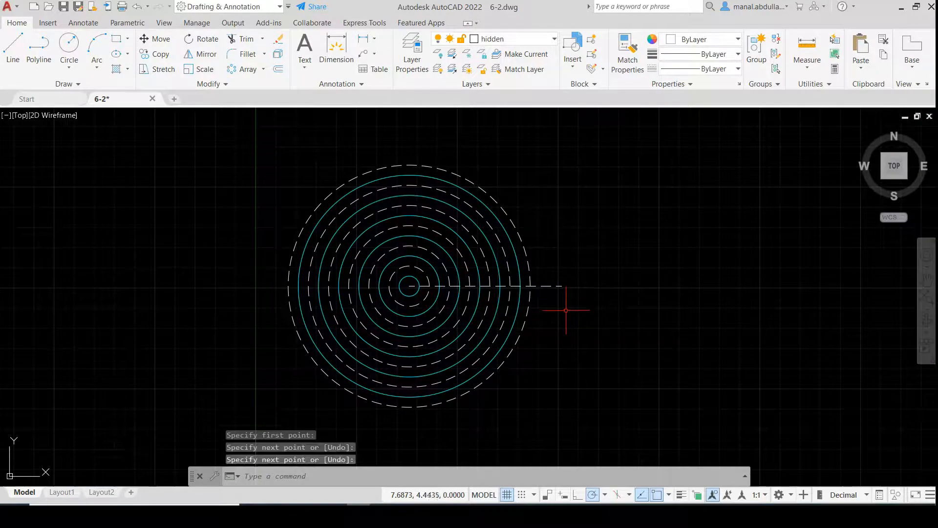
Step: Polar array the horizontal hidden line around the center of the circles with 6 items over 360 degrees
left_click(238, 72)
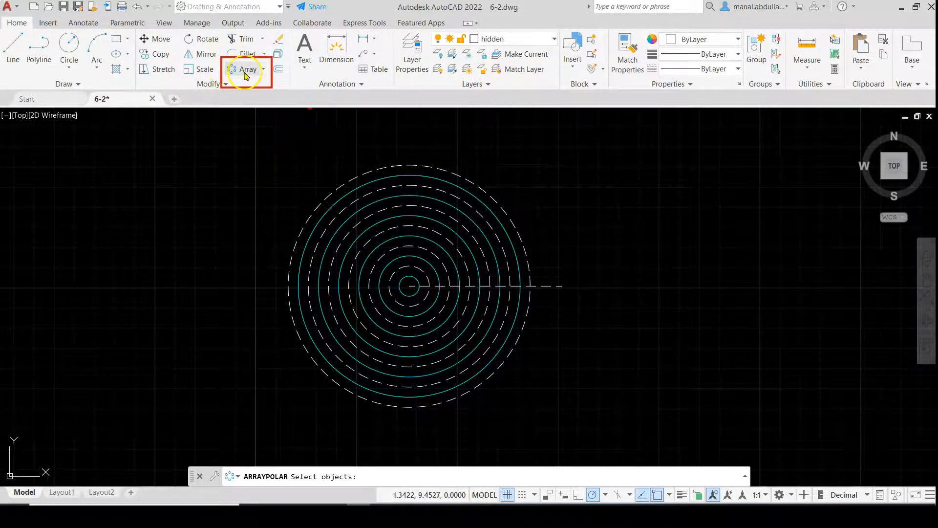
left_click(263, 70)
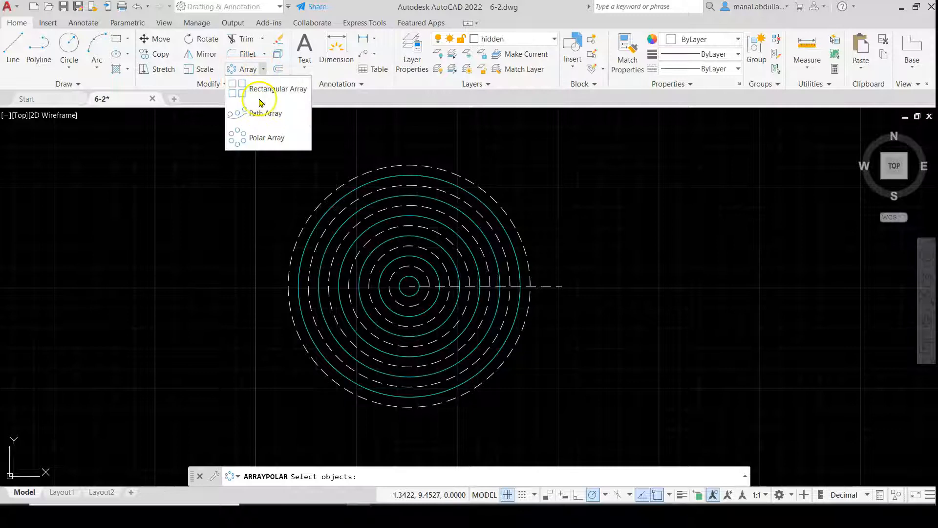
left_click(259, 142)
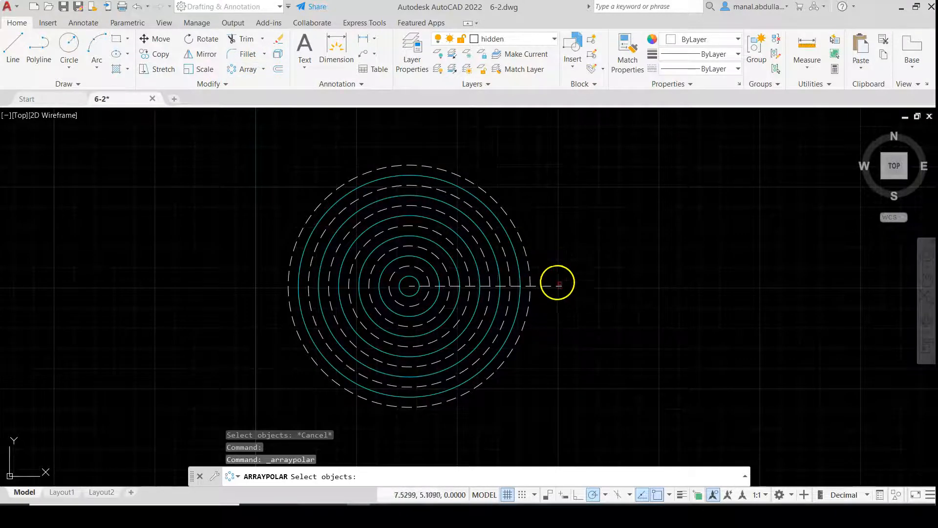
left_click(547, 287)
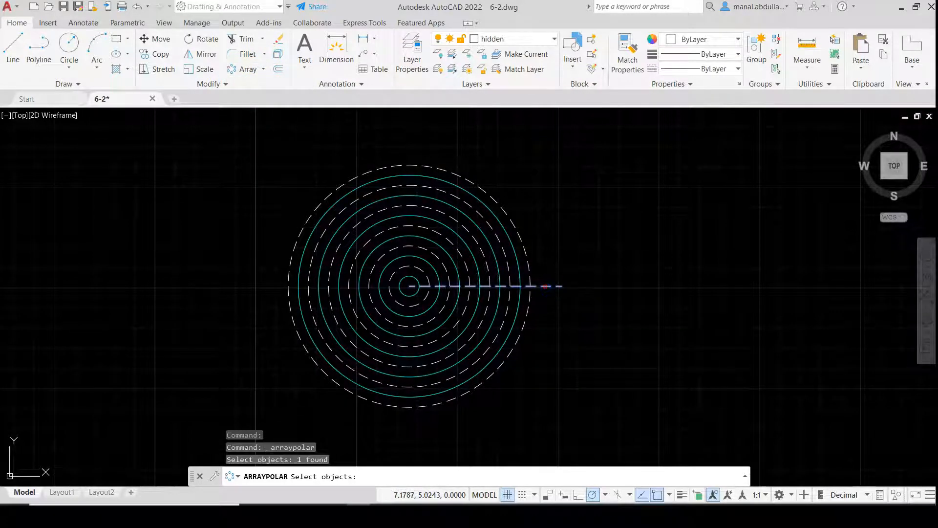
key("Return")
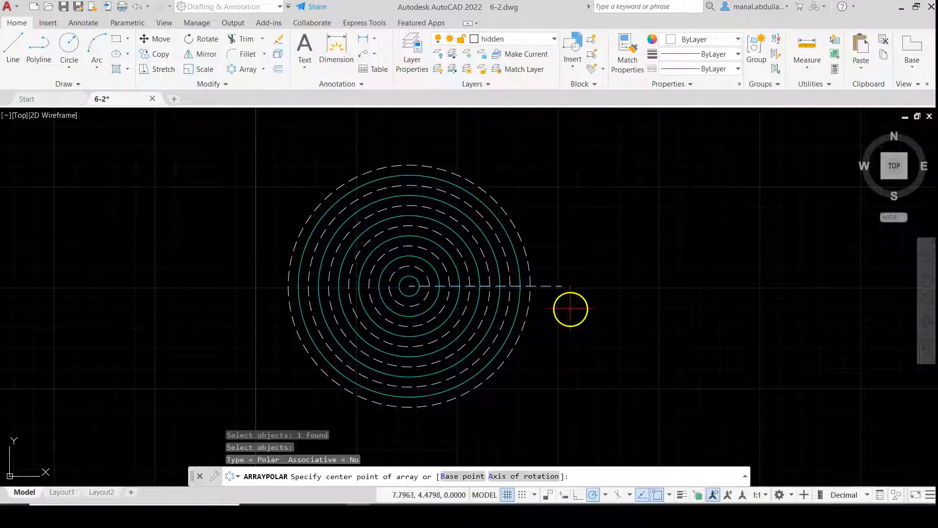
left_click(410, 285)
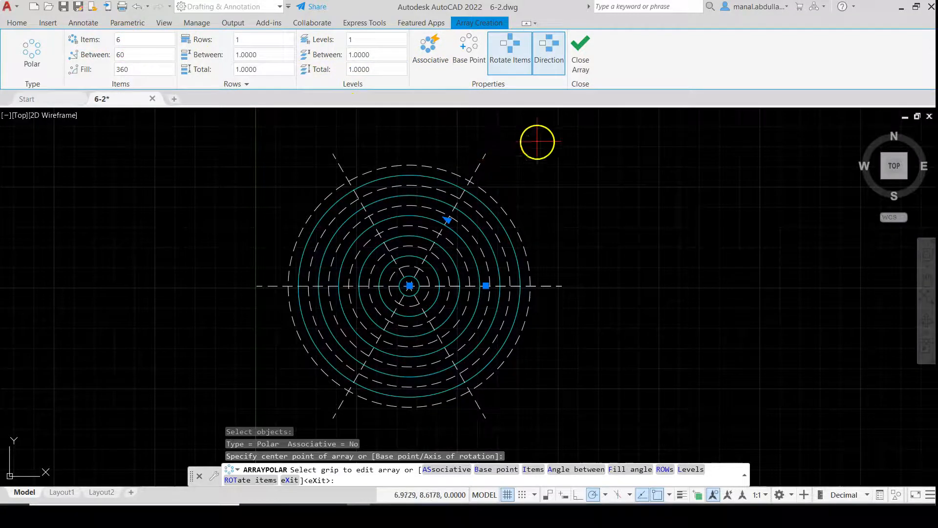
left_click(580, 62)
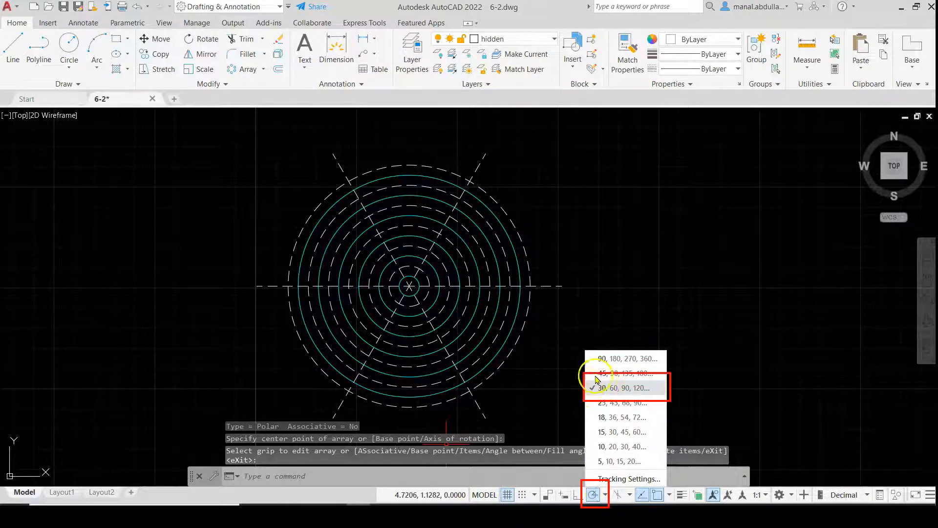
Step: On the solid layer, draw a line about 3.66 long at 30 degrees from the circles' center past the outermost circle
left_click(556, 394)
left_click(539, 43)
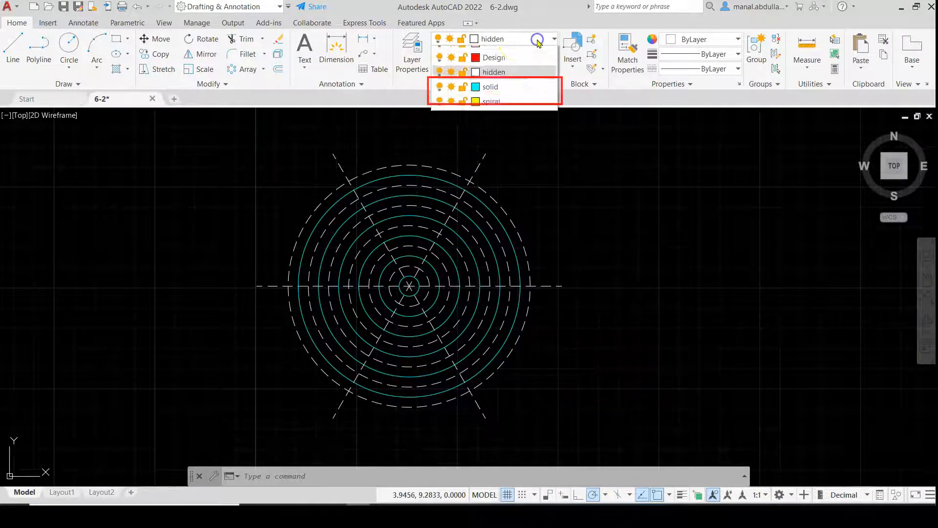
left_click(494, 98)
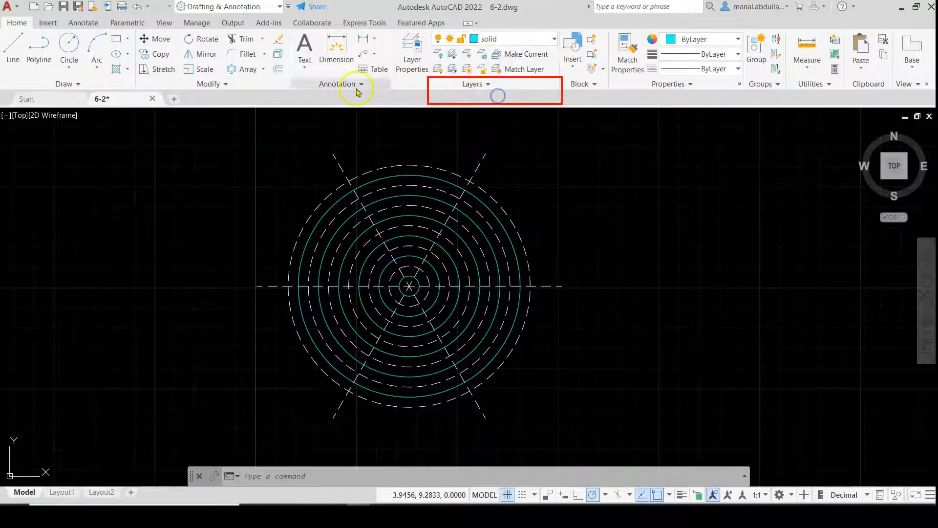
left_click(15, 51)
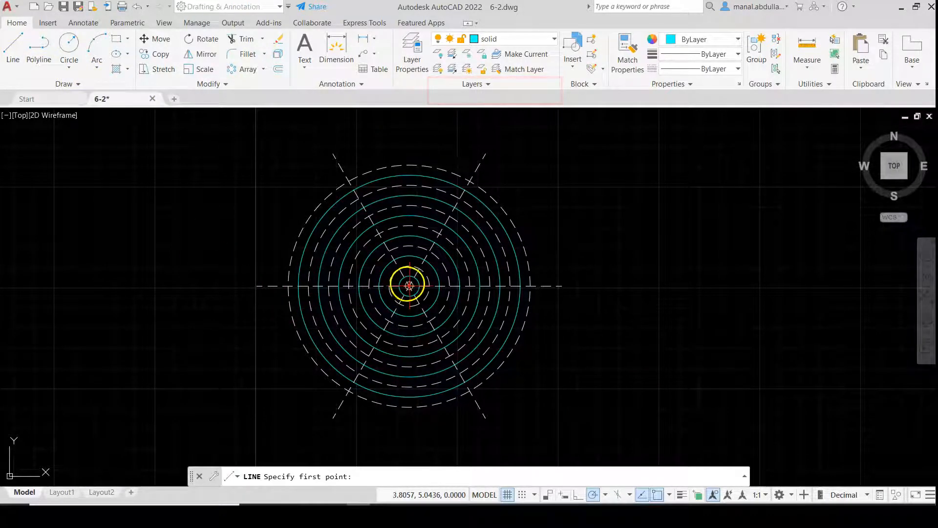
scroll(410, 285, "up", 4)
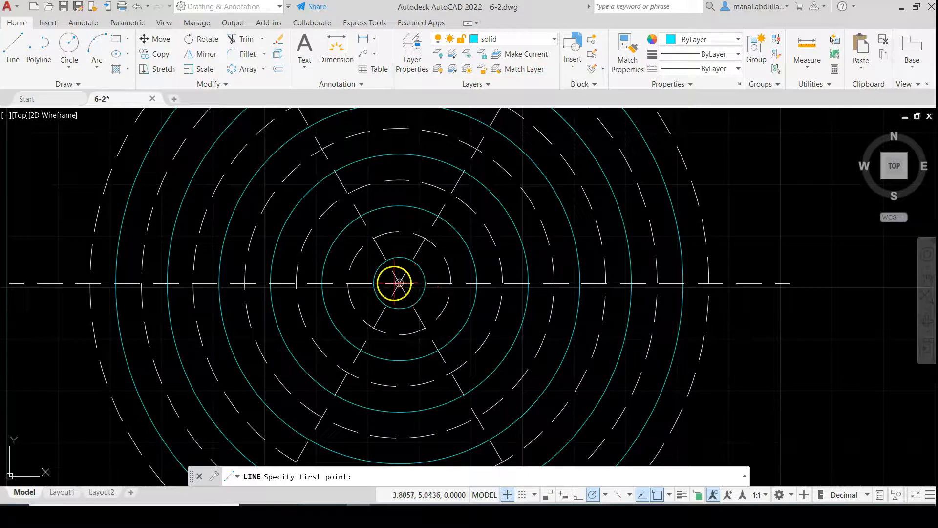
left_click(400, 283)
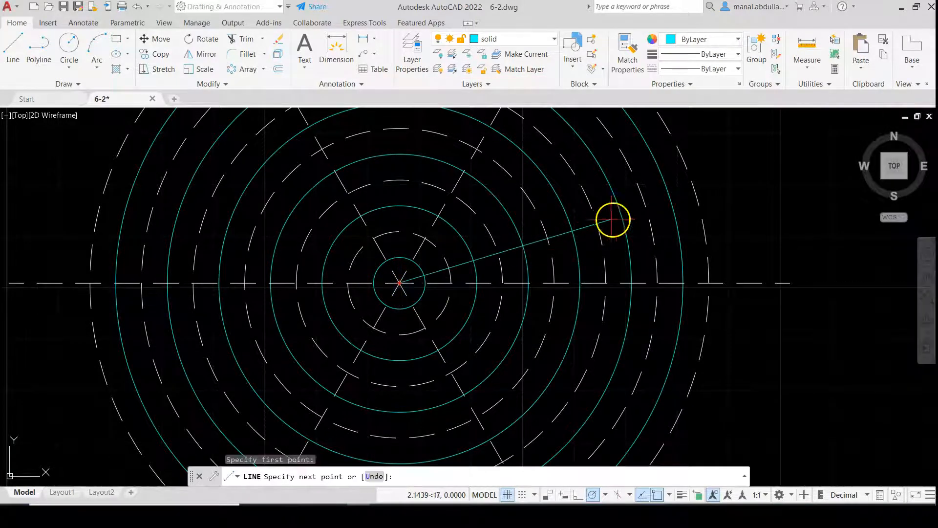
scroll(618, 219, "down", 2)
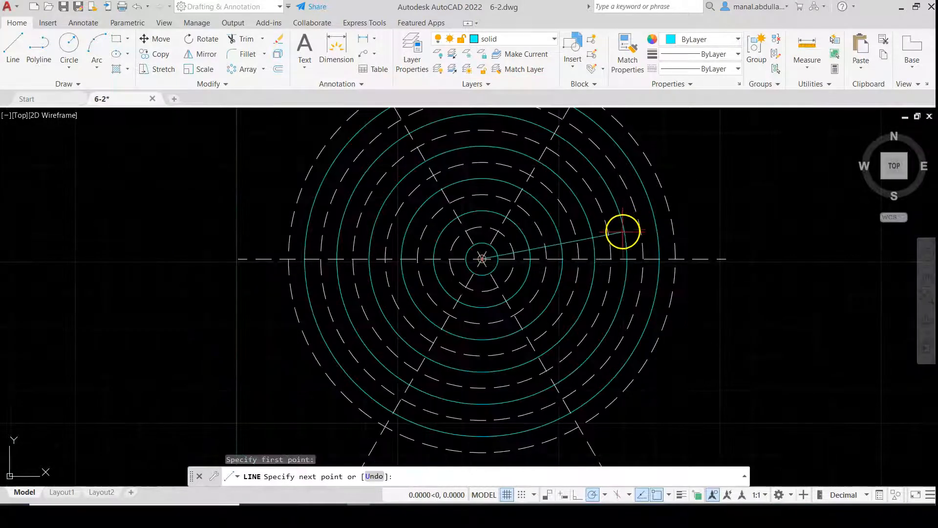
left_click(686, 142)
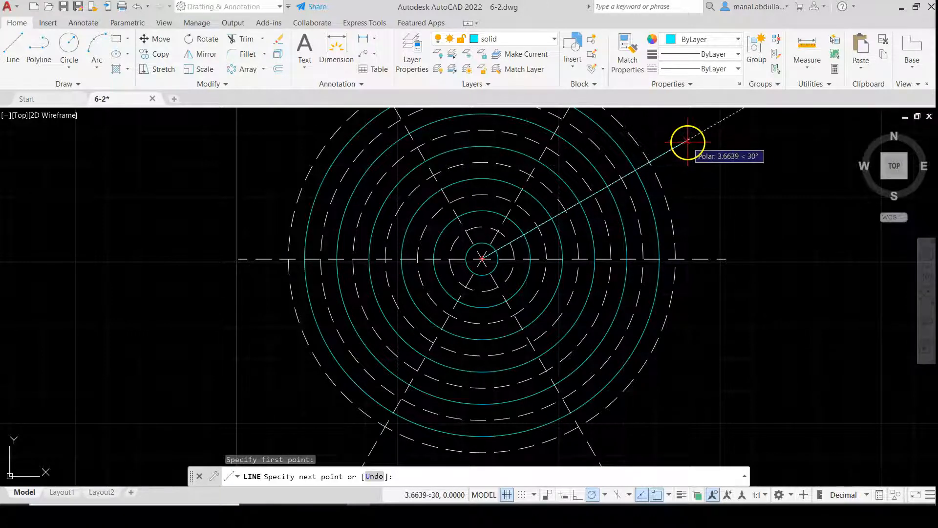
key("Escape")
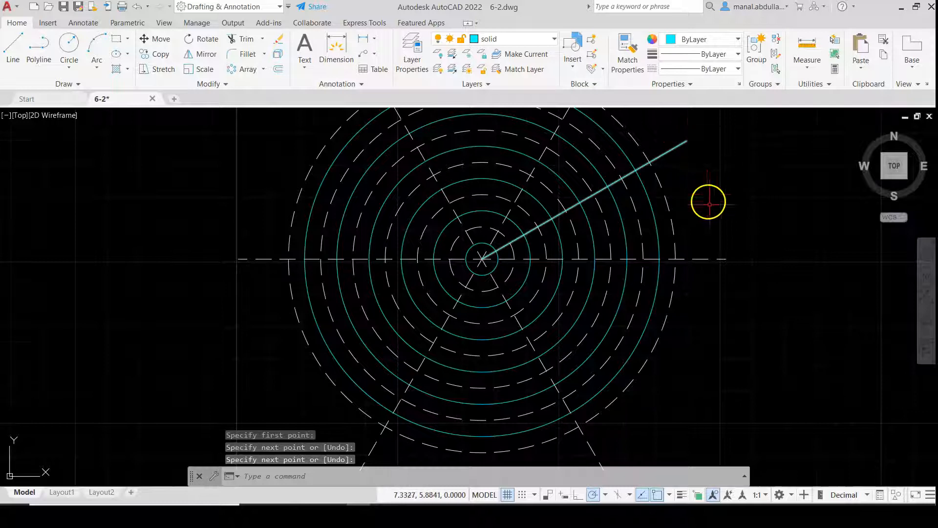
Step: Polar array the solid 30-degree line around the center of the circles with 6 items over 360 degrees
scroll(708, 203, "down", 2)
middle_click_drag(708, 205, 596, 240)
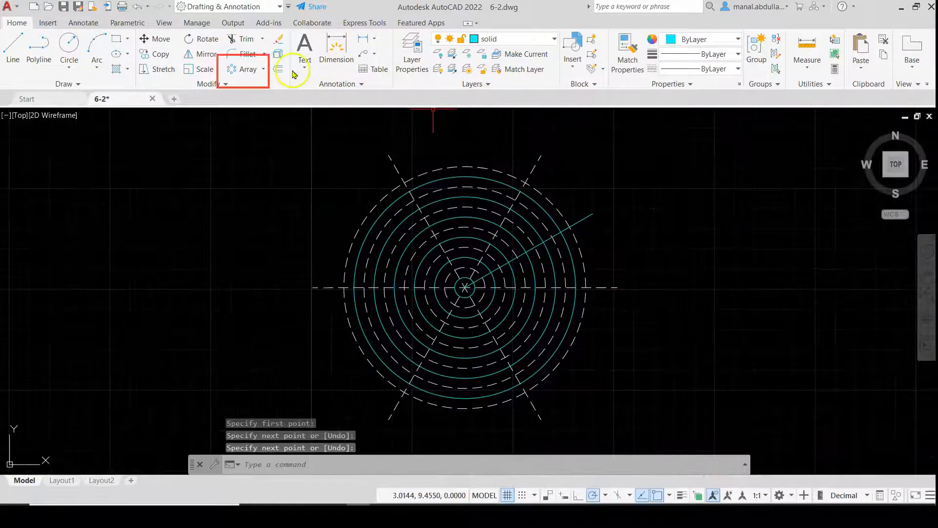
left_click(263, 69)
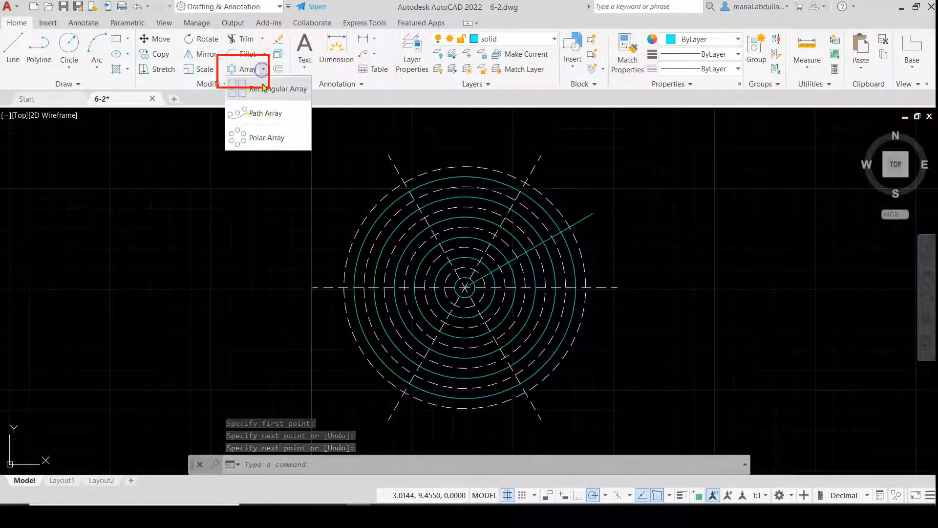
left_click(259, 138)
left_click(563, 231)
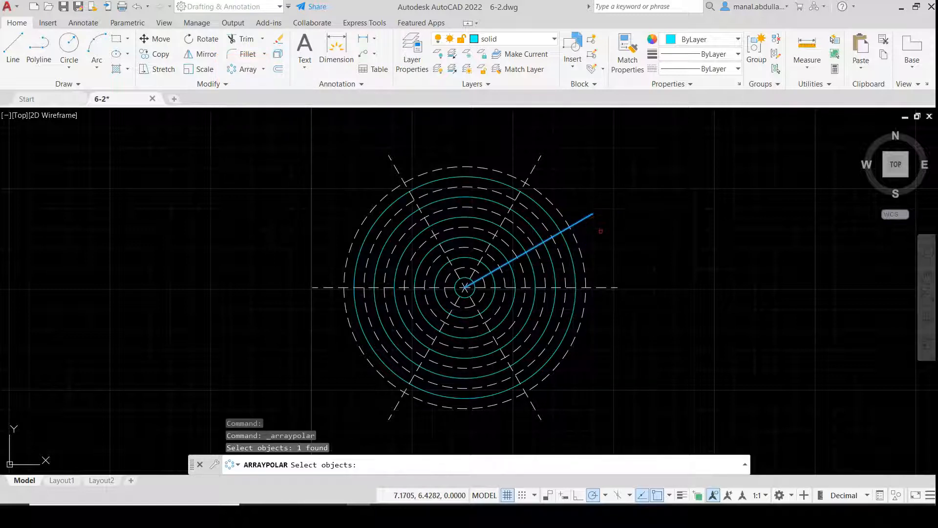
key("Return")
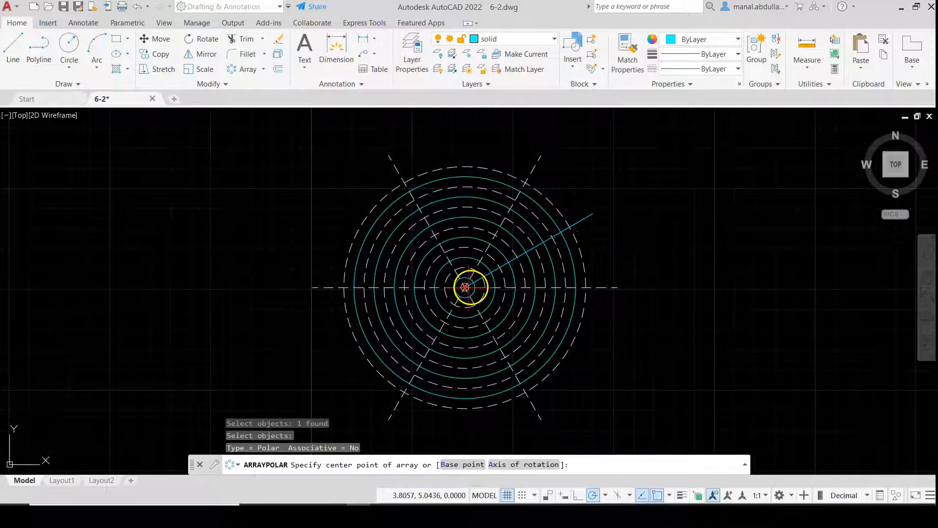
left_click(464, 287)
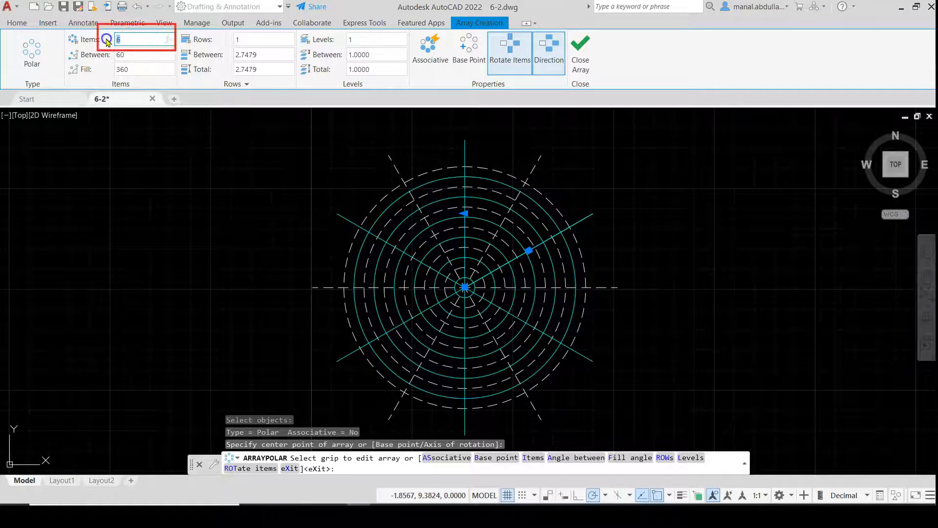
left_click(578, 55)
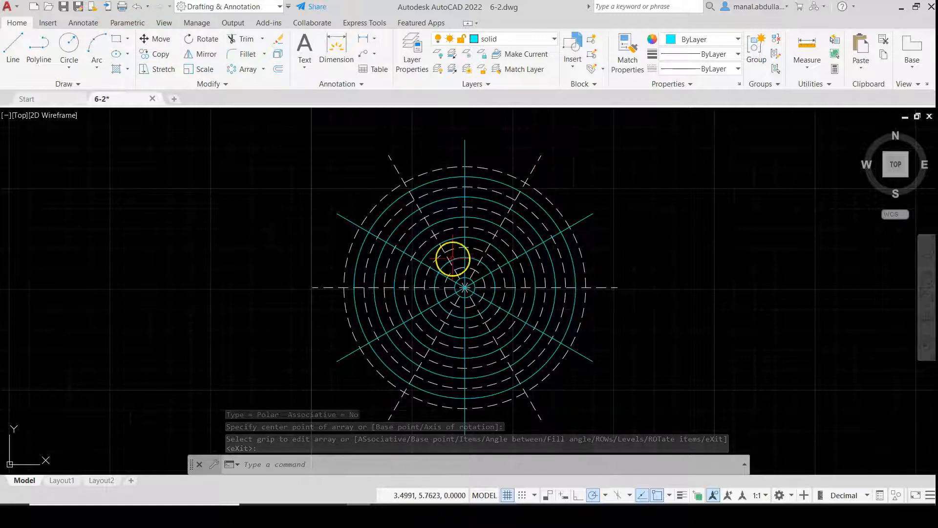
Step: Make the spiral layer the current layer
left_click(521, 71)
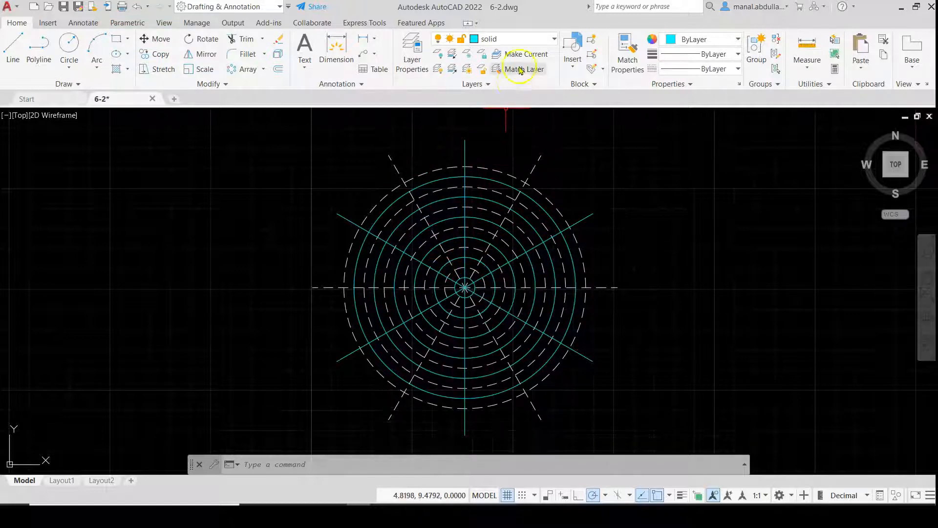
left_click(541, 40)
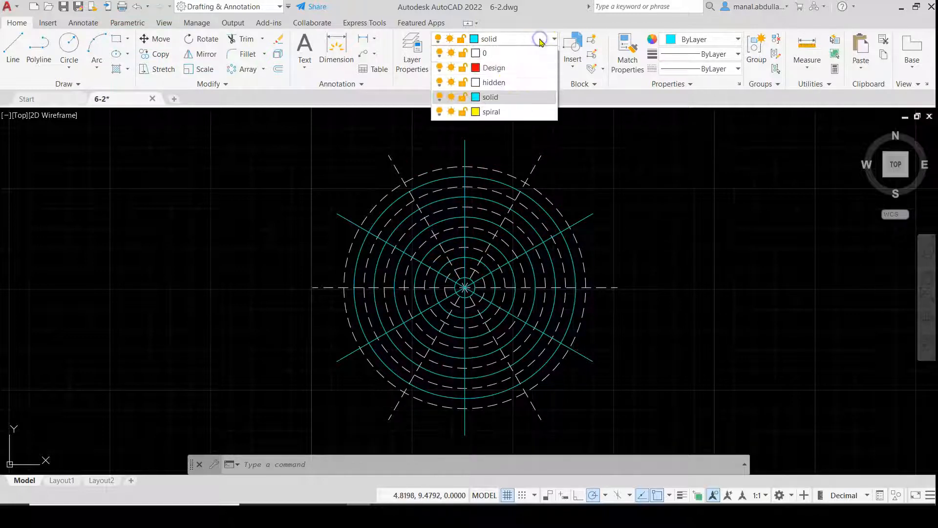
left_click(494, 113)
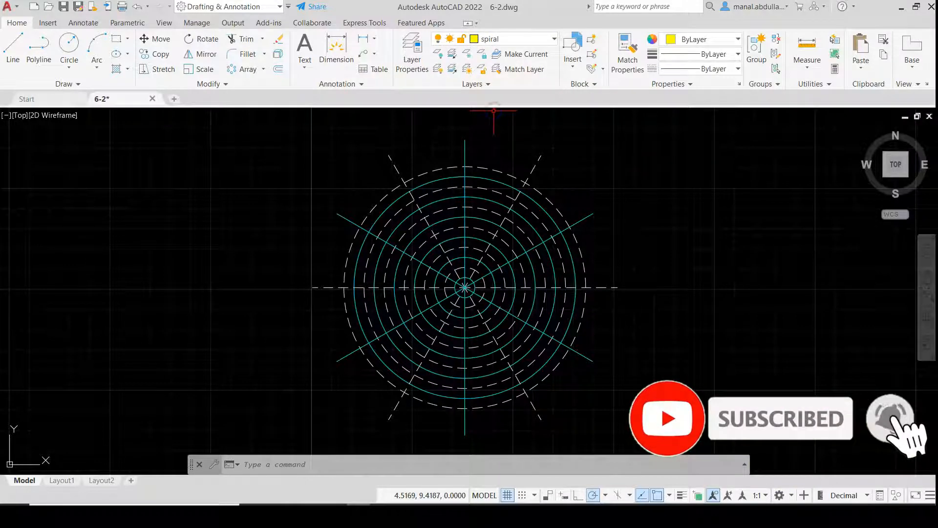
left_click(495, 107)
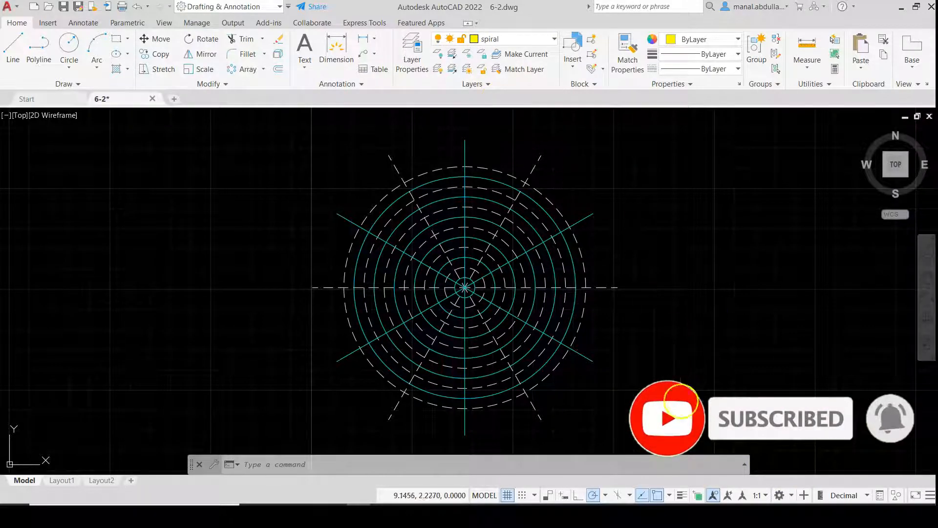
Step: Switch off the Center object snap and enable the Intersection object snap instead
left_click(670, 496)
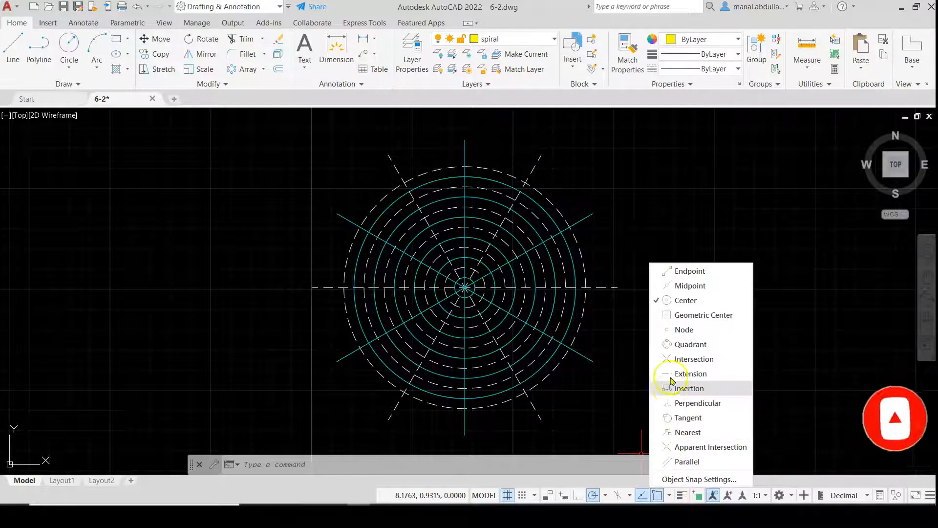
left_click(658, 301)
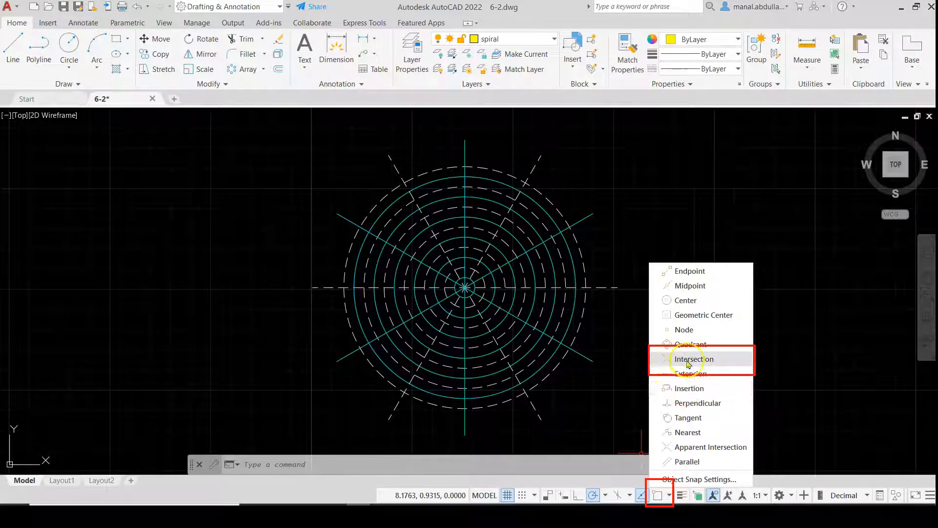
left_click(651, 362)
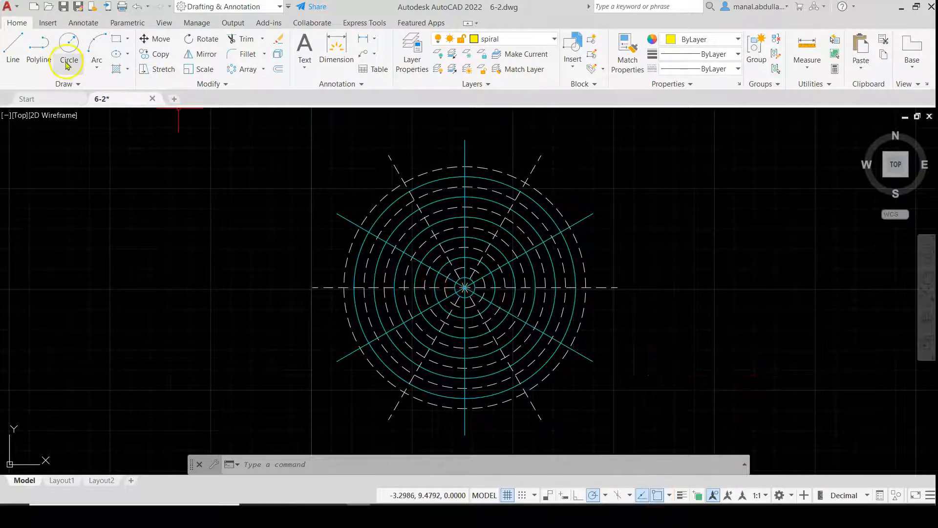
Step: Draw a fit-point spline from the circles' center clockwise through successive circle and radial-line intersections, ending at the outermost circle's 180-degree intersection
left_click(76, 83)
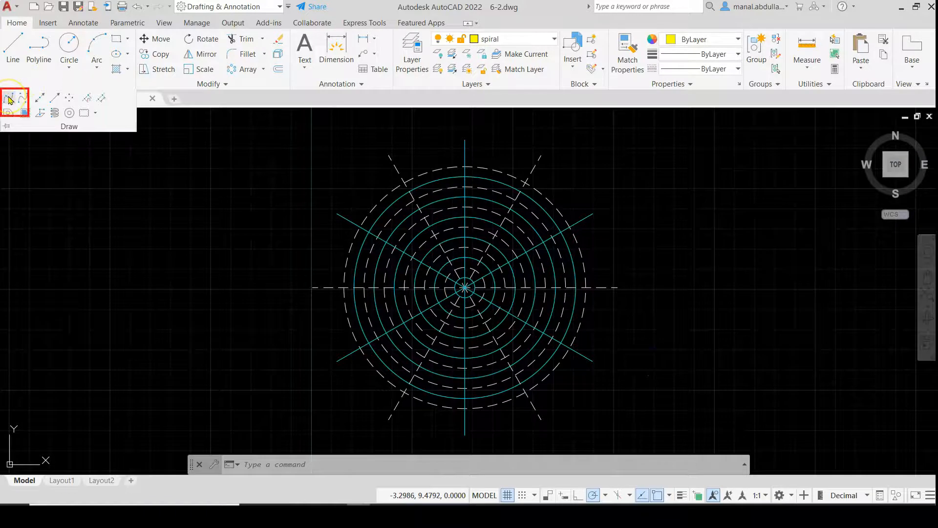
left_click(9, 100)
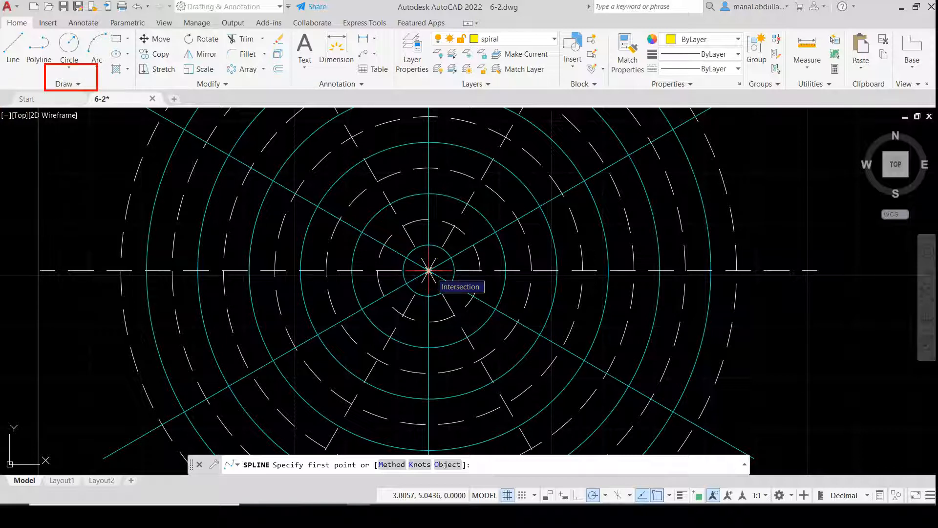
left_click(429, 269)
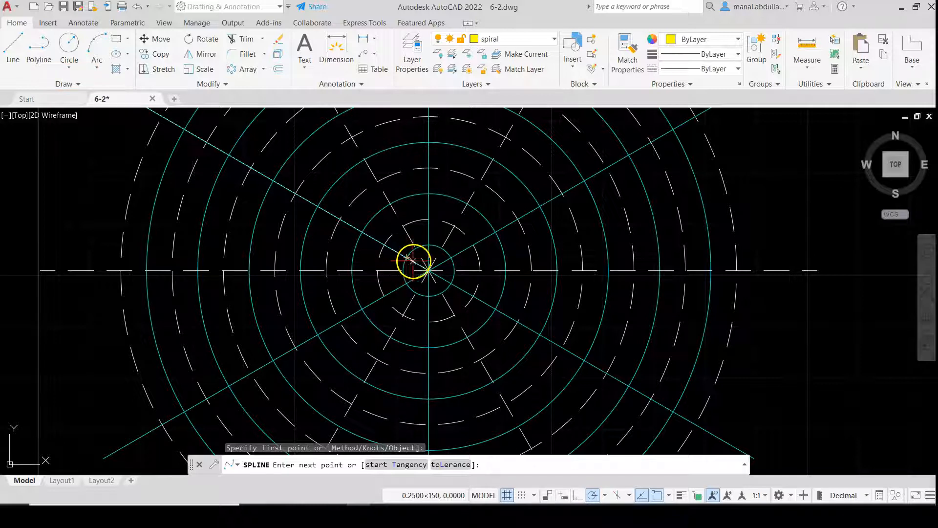
left_click(407, 257)
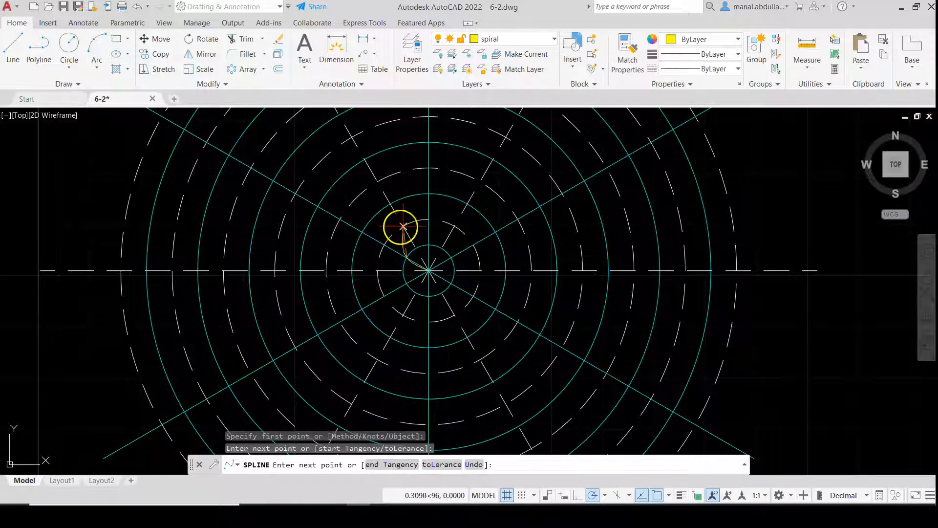
left_click(403, 226)
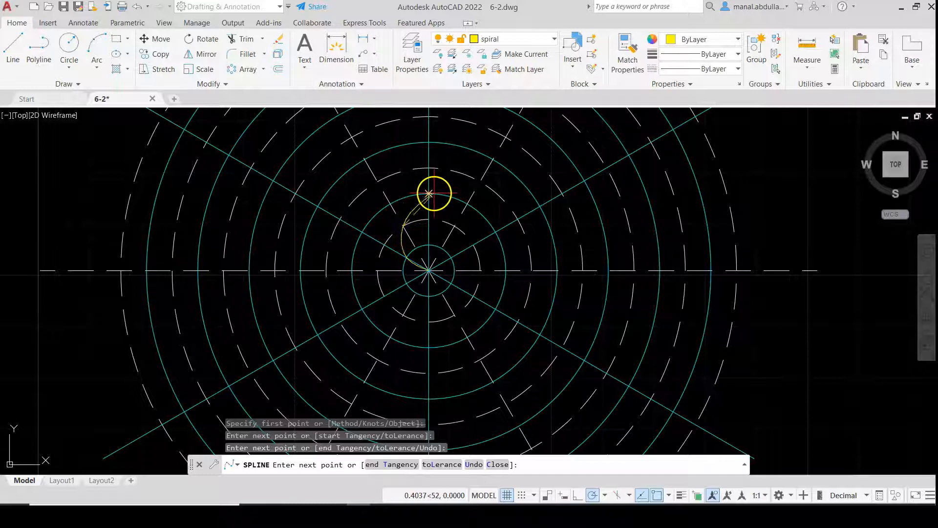
left_click(428, 193)
left_click(481, 182)
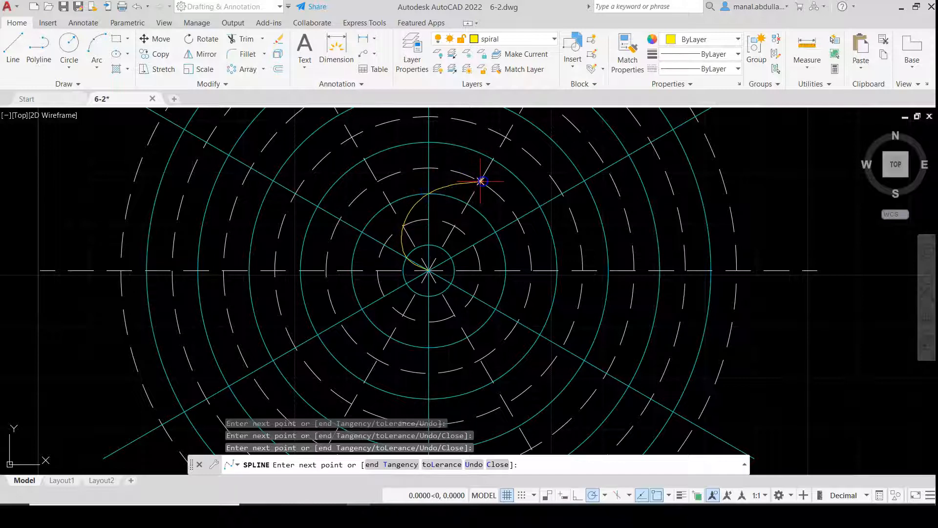
left_click(539, 206)
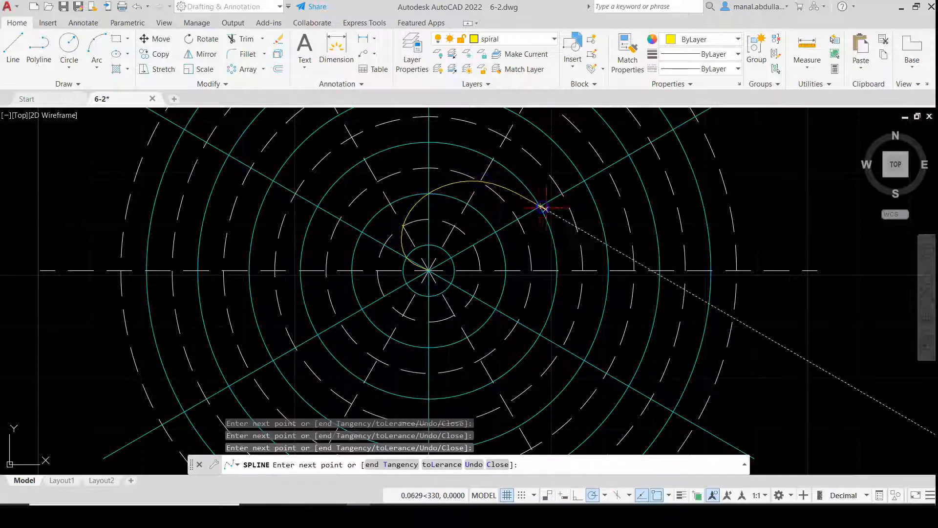
left_click(582, 271)
left_click(586, 360)
left_click(531, 442)
middle_click_drag(531, 442, 546, 184)
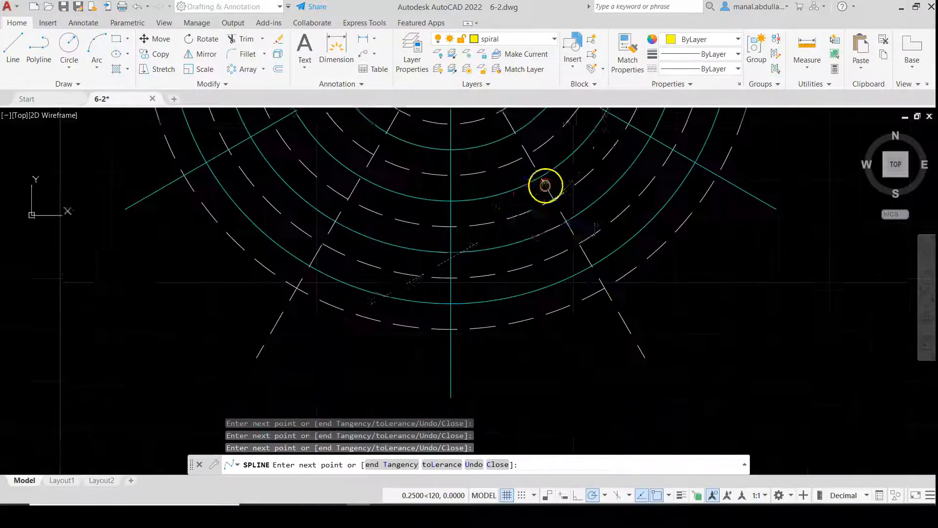
left_click(449, 247)
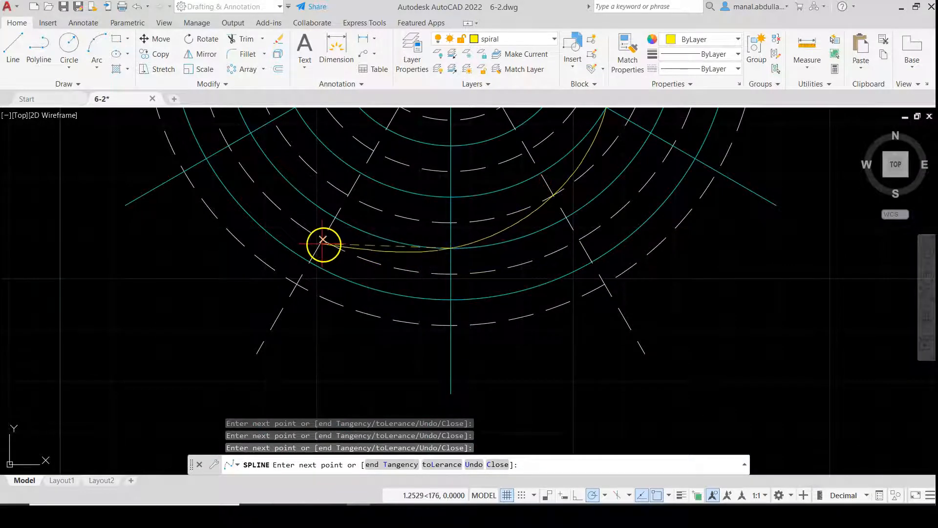
mouse_move(212, 161)
middle_mouse_down()
mouse_move(223, 226)
mouse_move(220, 370)
middle_mouse_up()
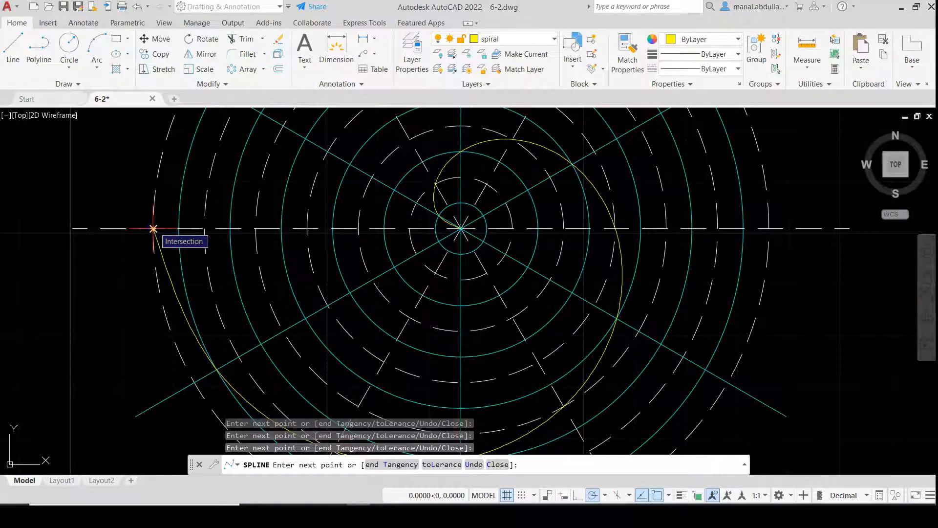
left_click(153, 228)
key("Return")
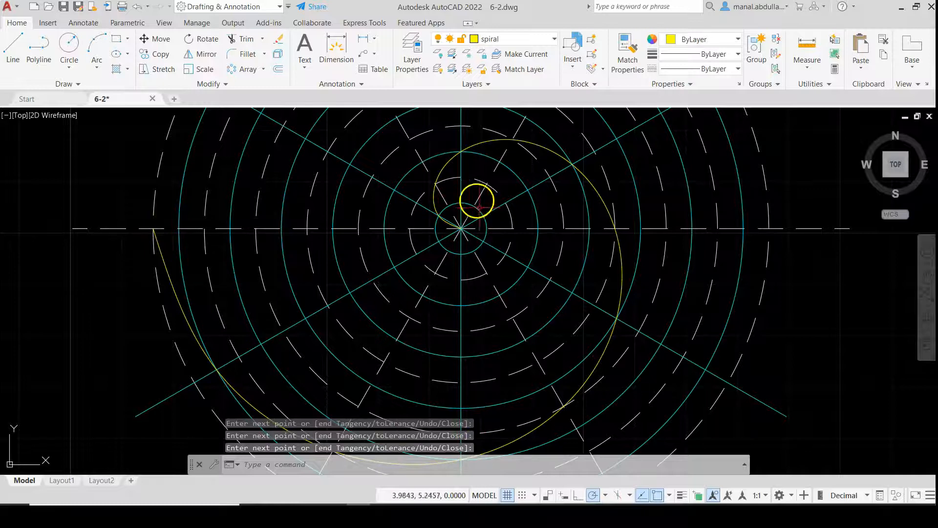
Step: Copy the spiral in place, using the circles' center as both the base point and the second point
scroll(477, 276, "down", 2)
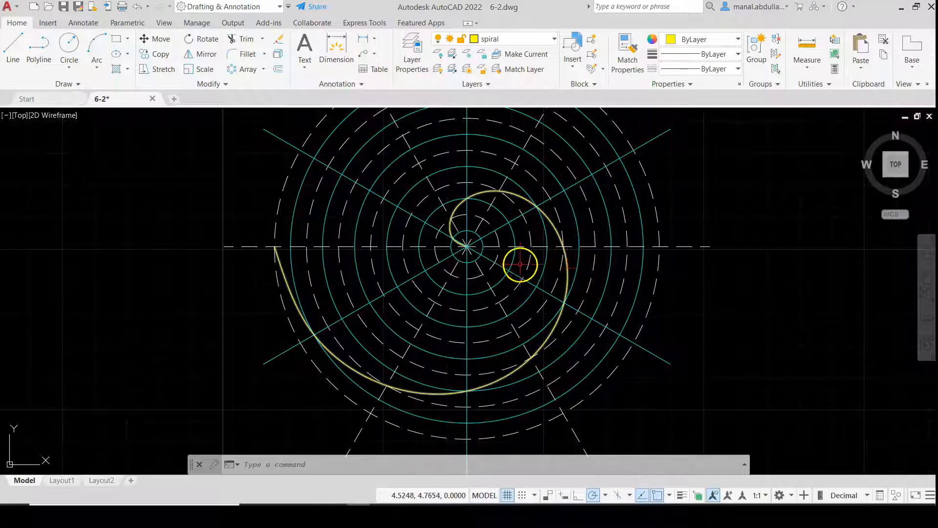
left_click(151, 54)
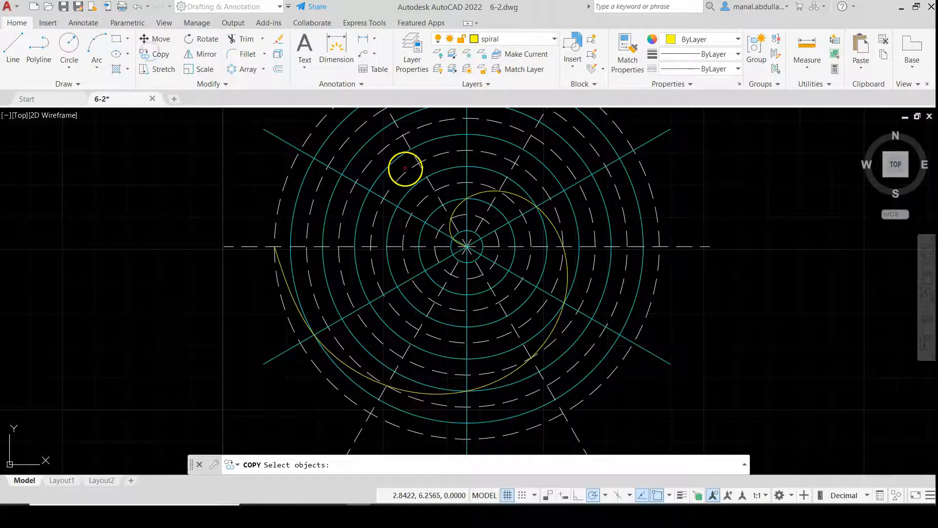
left_click(474, 195)
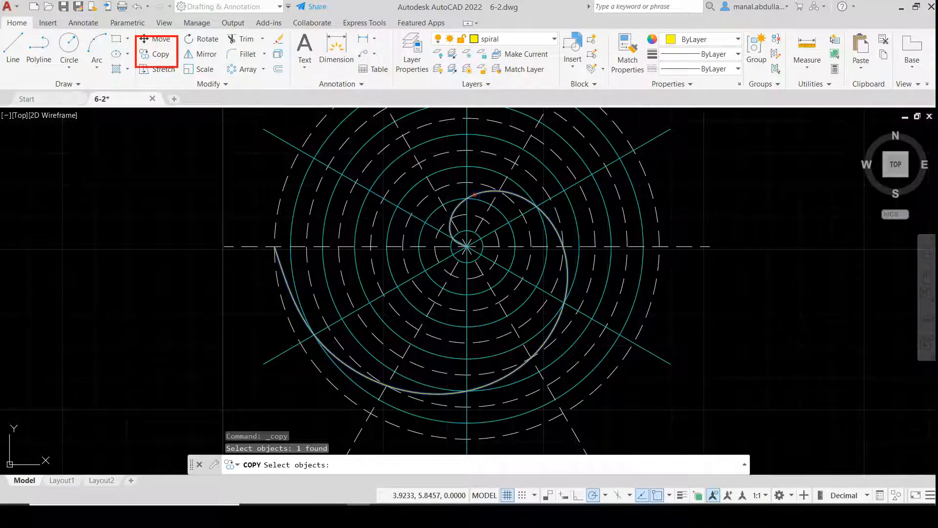
key("Return")
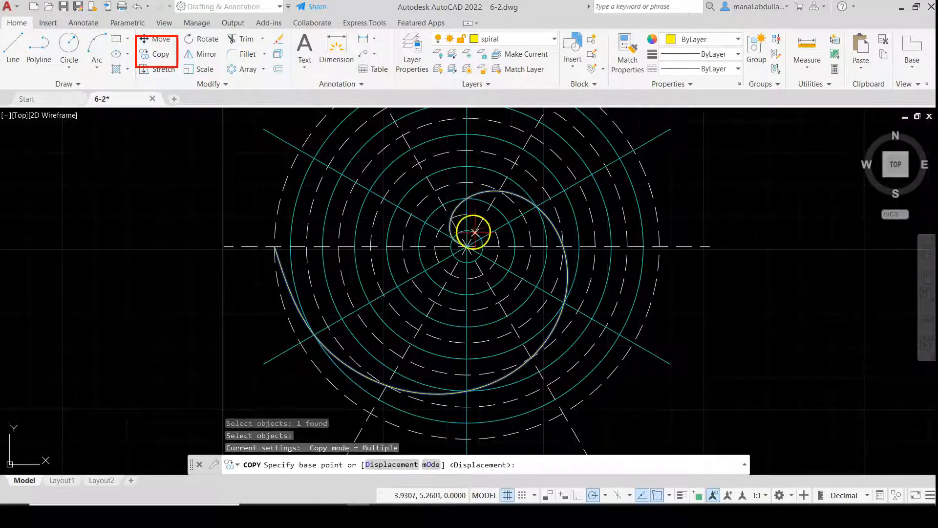
left_click(467, 246)
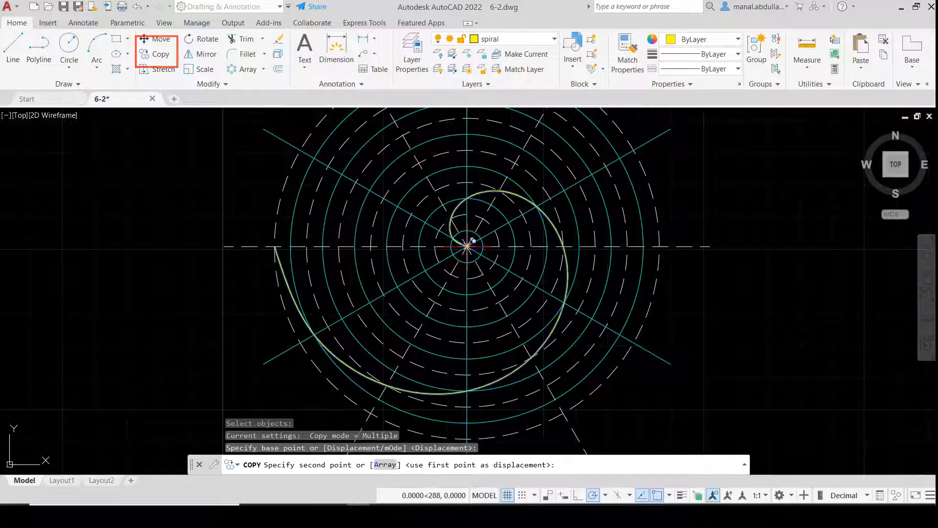
middle_click_drag(504, 280, 460, 323)
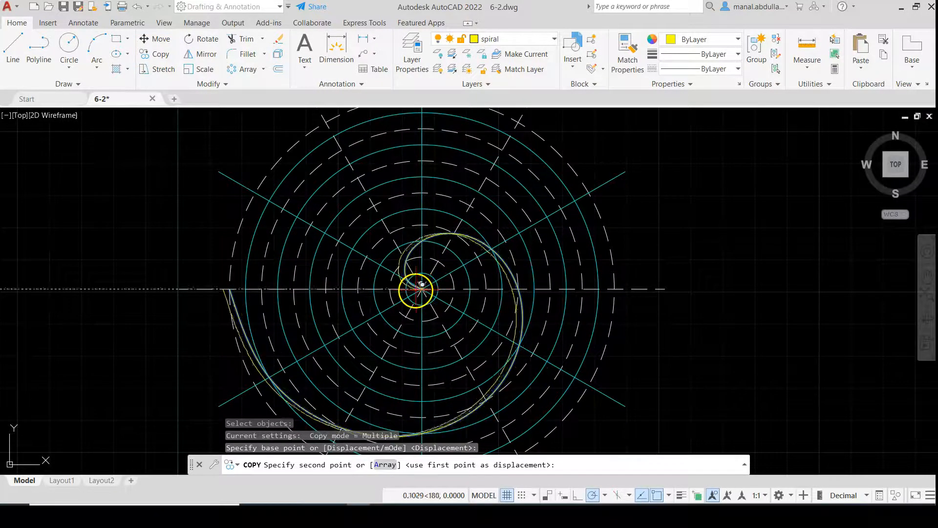
left_click(422, 289)
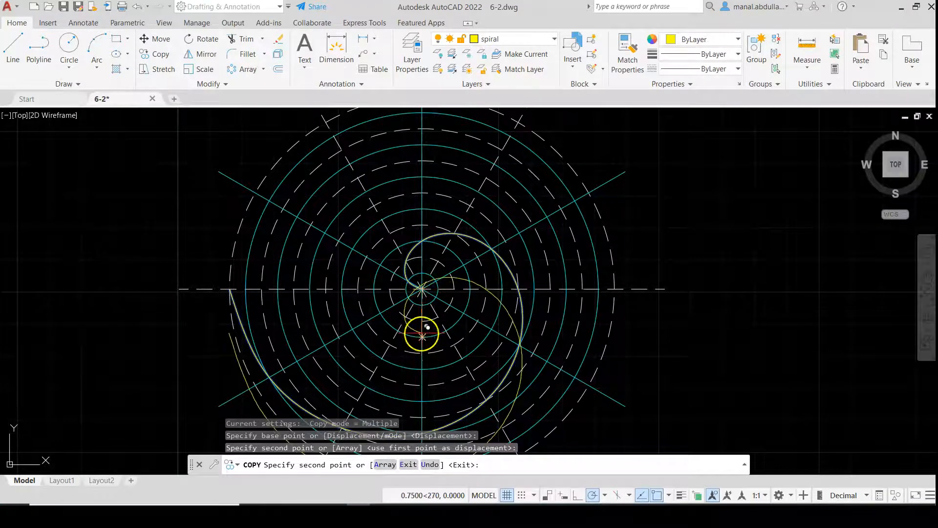
key("Escape")
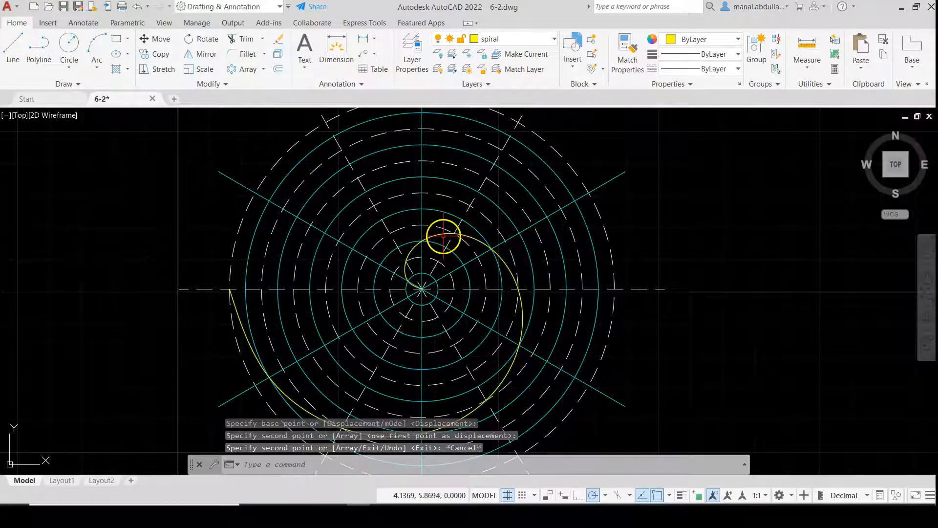
Step: Move one of the two overlapping spirals to the Design layer
left_click(440, 233)
left_click(538, 39)
left_click(501, 66)
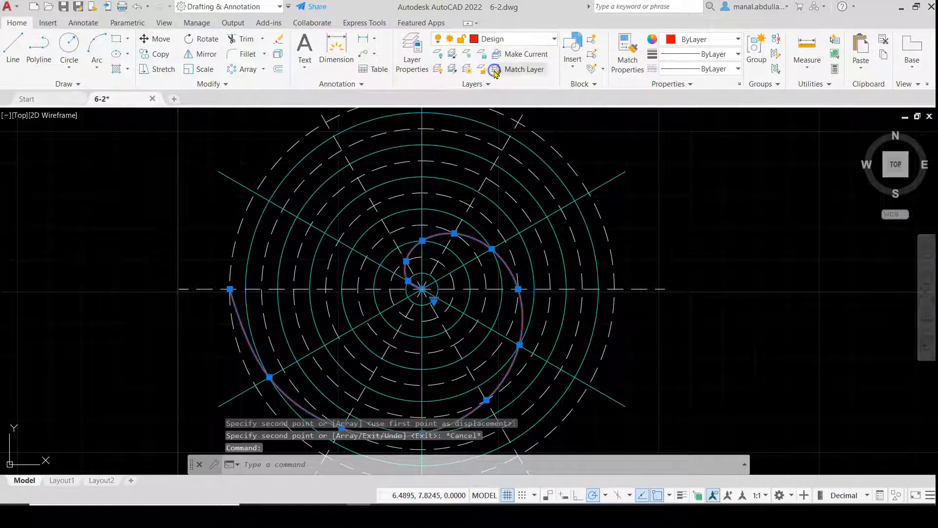
key("Escape")
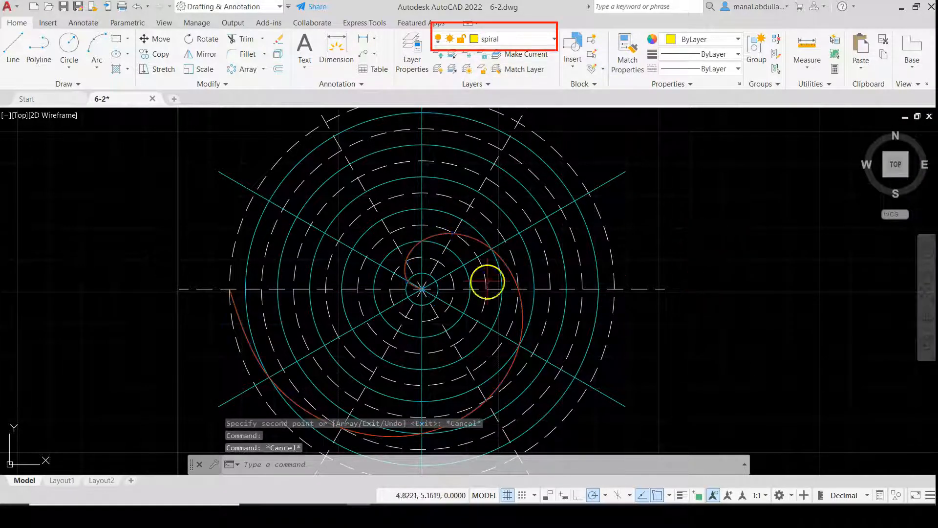
Step: Copy the whole figure, circles, radial lines and spirals, from its center to an empty area to the right of the original
scroll(557, 288, "down", 2)
middle_click_drag(555, 318, 478, 275)
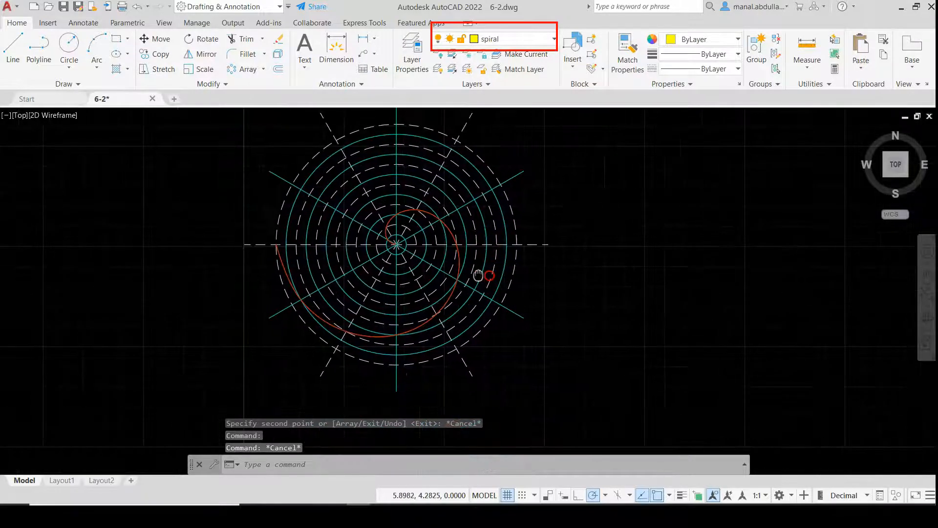
scroll(472, 275, "down", 2)
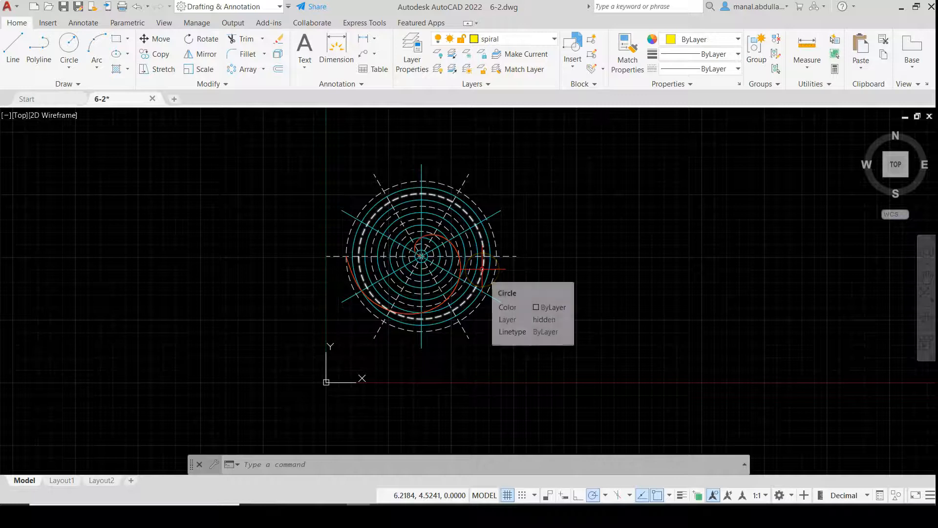
left_click(150, 54)
left_click(547, 143)
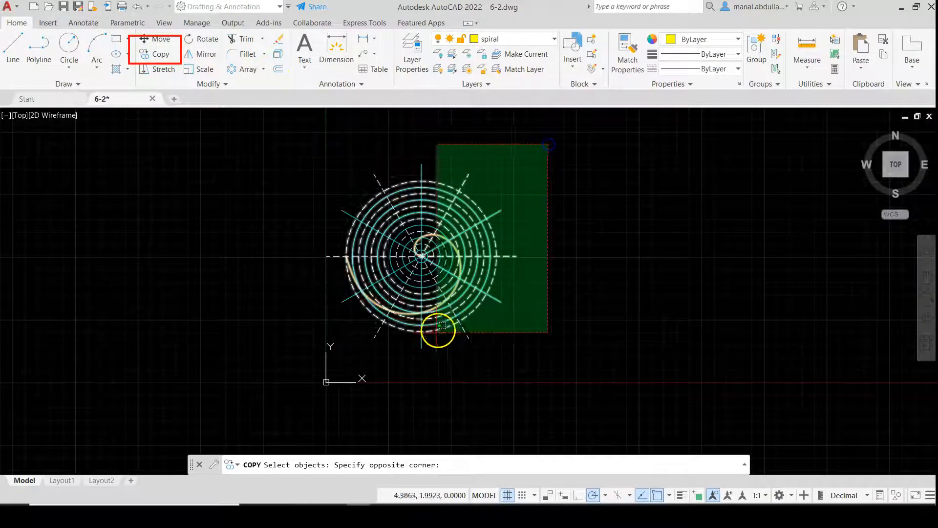
left_click(290, 360)
right_click(422, 386)
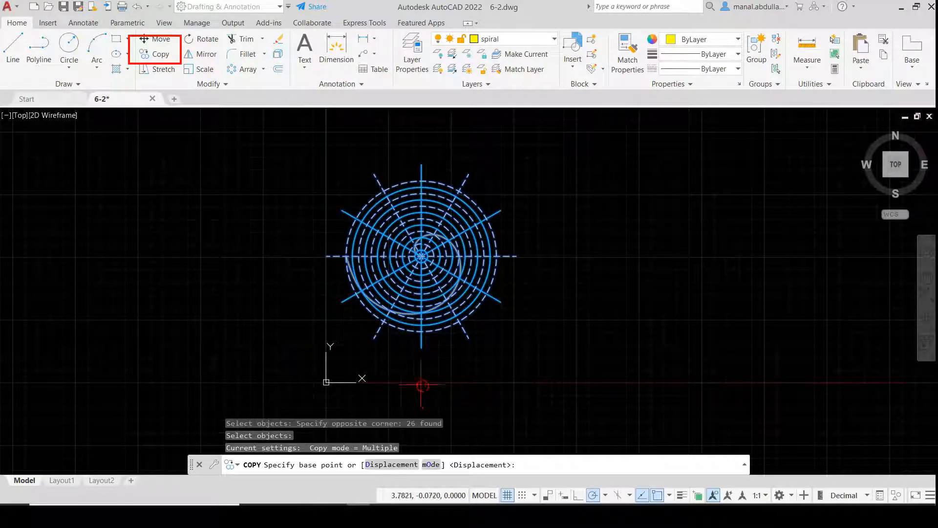
left_click(421, 255)
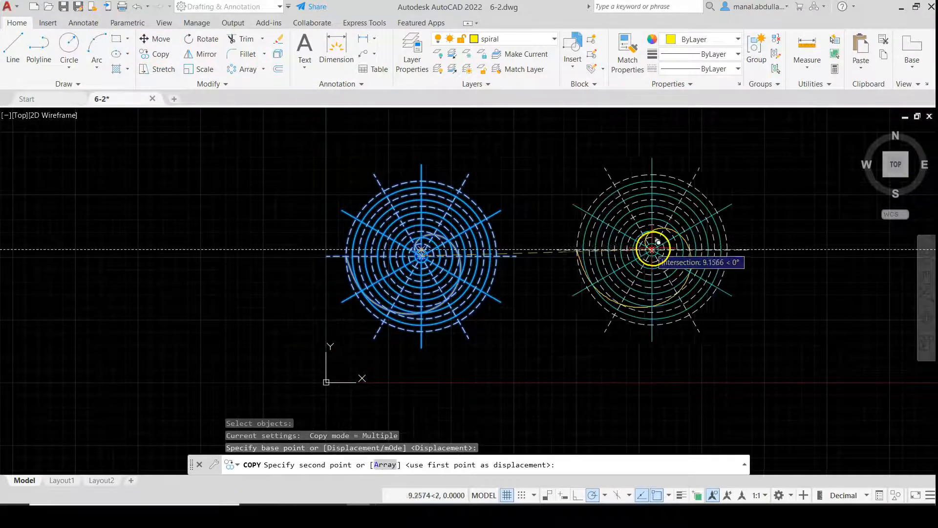
left_click(686, 256)
Step: Place four more copies of the figure below the first two, forming a grid of two columns and three rows
middle_click_drag(561, 383, 553, 227)
left_click(413, 340)
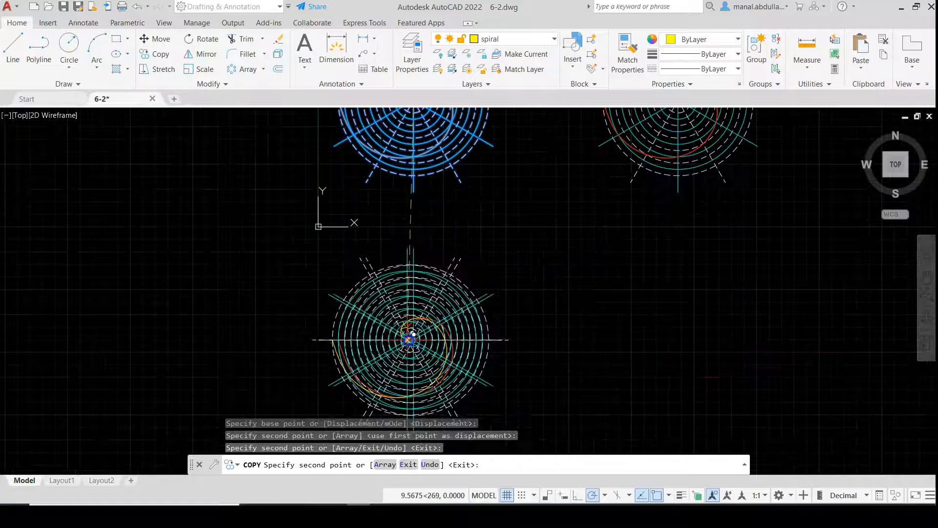
left_click(695, 327)
middle_click_drag(548, 398, 565, 220)
left_click(452, 371)
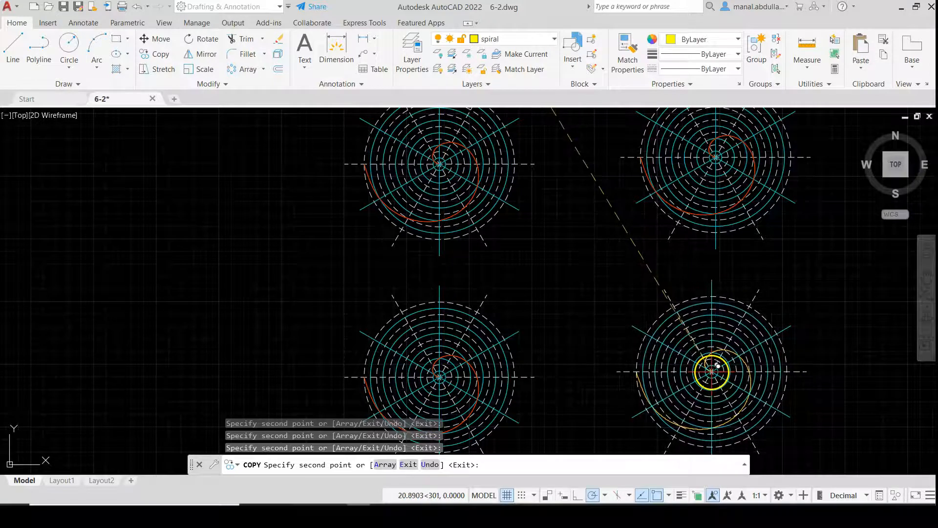
left_click(715, 369)
key("Escape")
Step: Lock the layers 0, hidden, solid and spiral, leaving only the Design layer unlocked
scroll(715, 369, "down", 2)
middle_click_drag(620, 126, 337, 303)
scroll(404, 286, "up", 4)
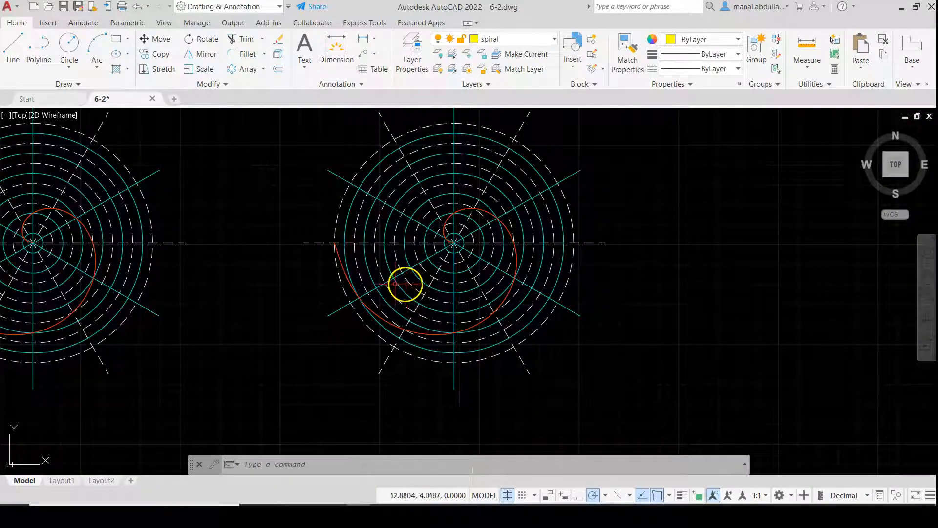
scroll(467, 263, "up", 2)
scroll(473, 265, "down", 2)
middle_click_drag(499, 239, 491, 264)
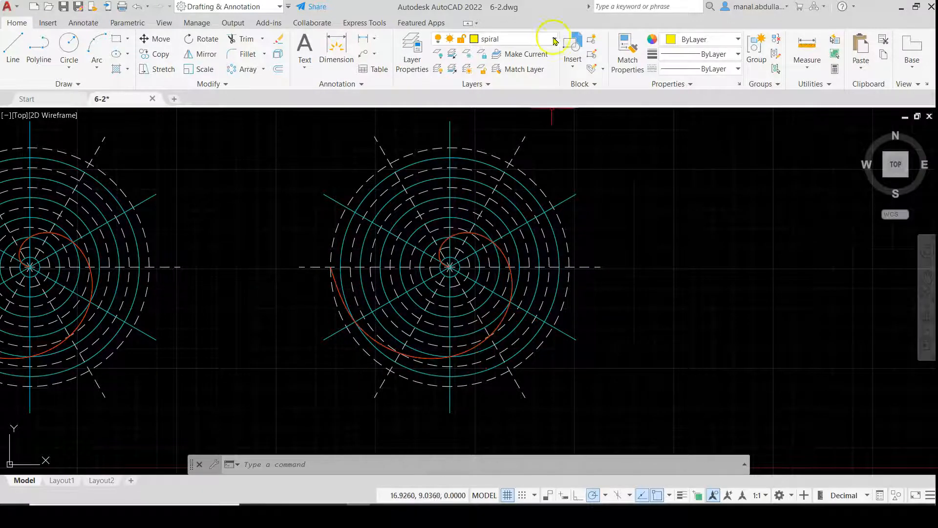
left_click(520, 39)
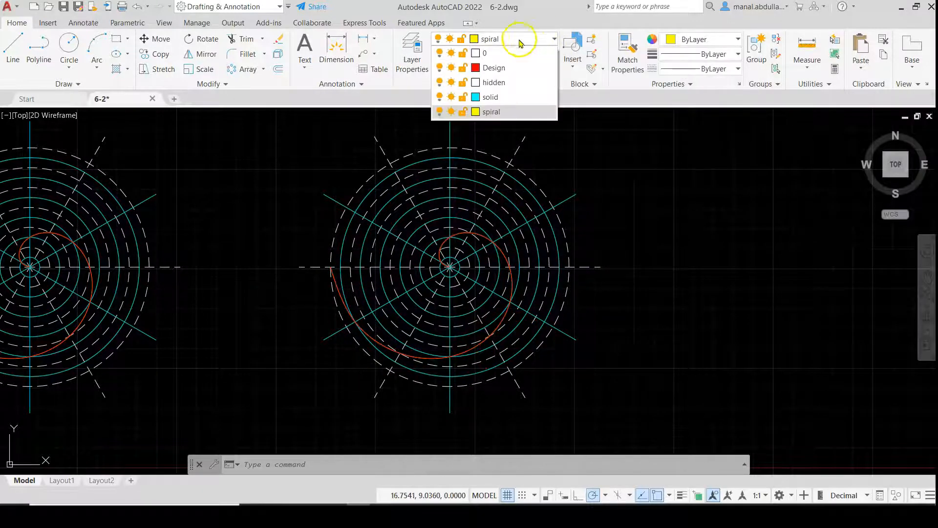
left_click(462, 52)
left_click(462, 82)
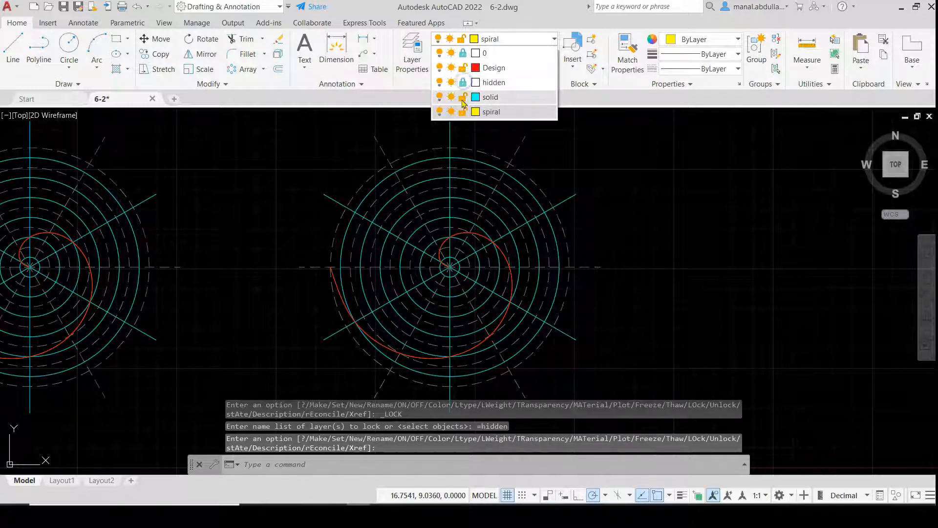
left_click(462, 97)
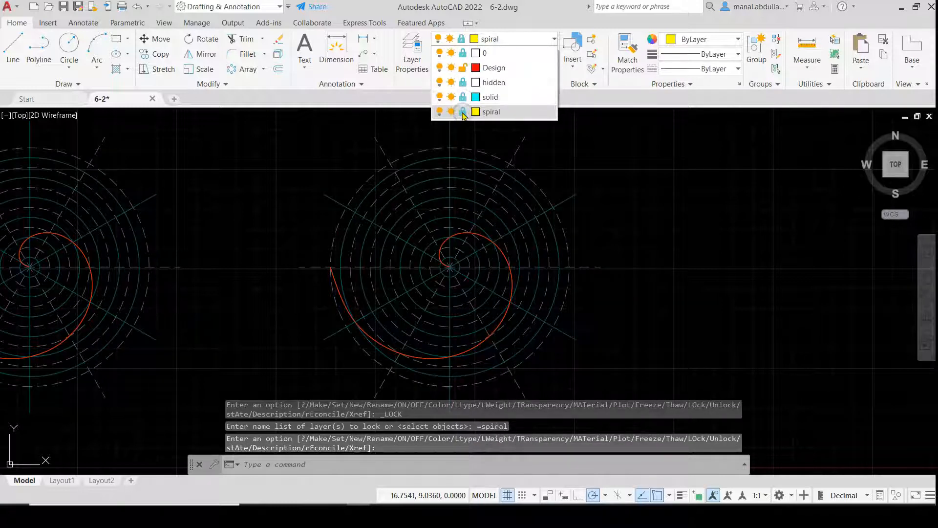
left_click(674, 207)
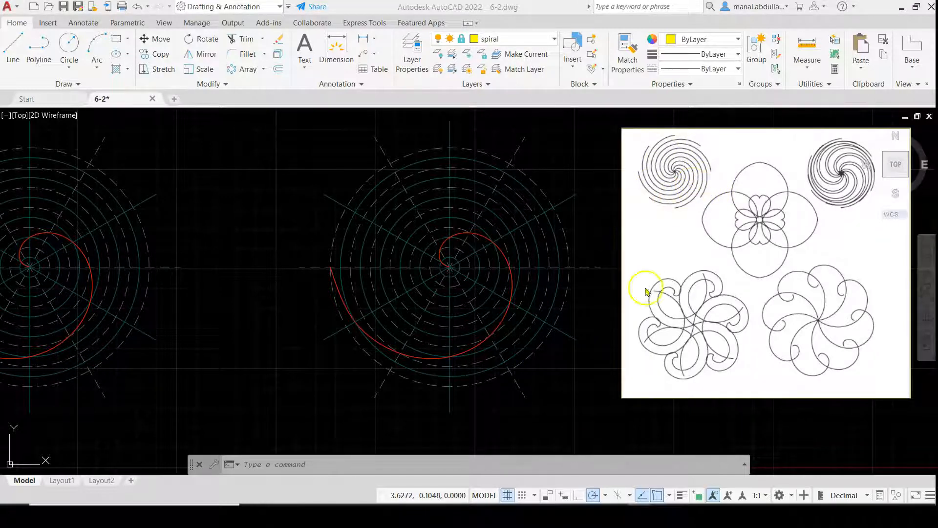
Step: Create a polar array of 8 items from the Design-layer spiral around the center of the upper-right figure
left_click(245, 69)
left_click(445, 232)
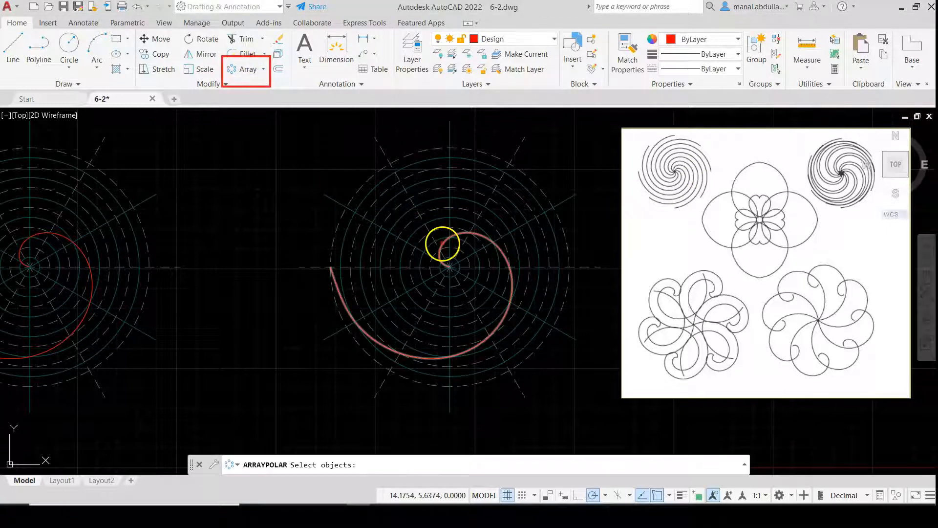
right_click(441, 261)
left_click(450, 266)
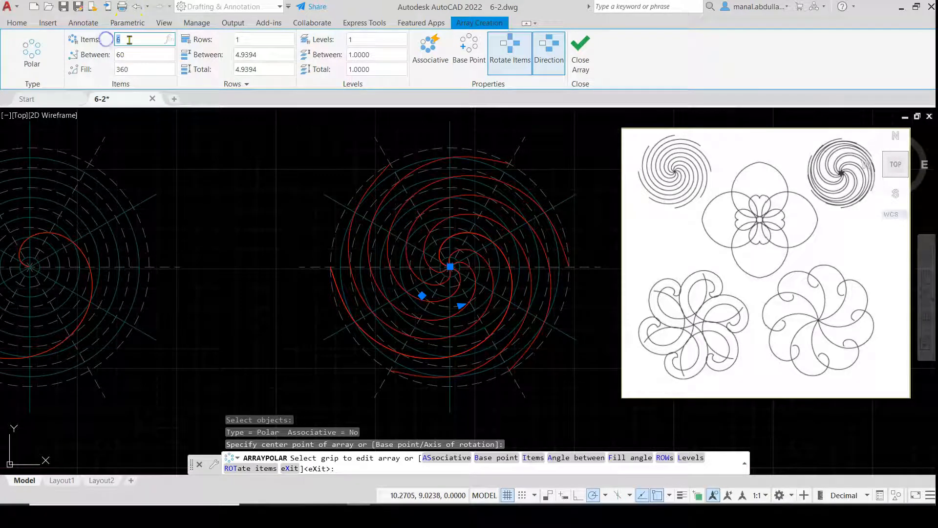
type("8")
key("Return")
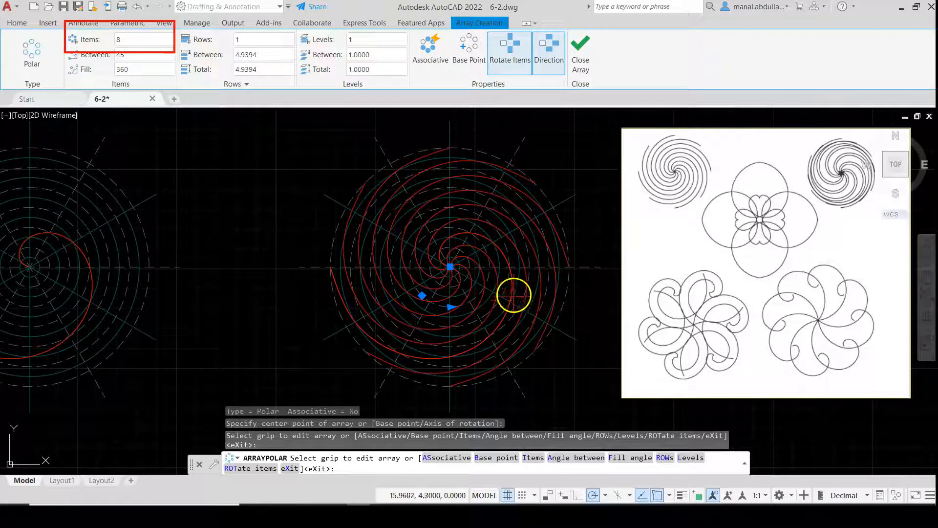
left_click(589, 58)
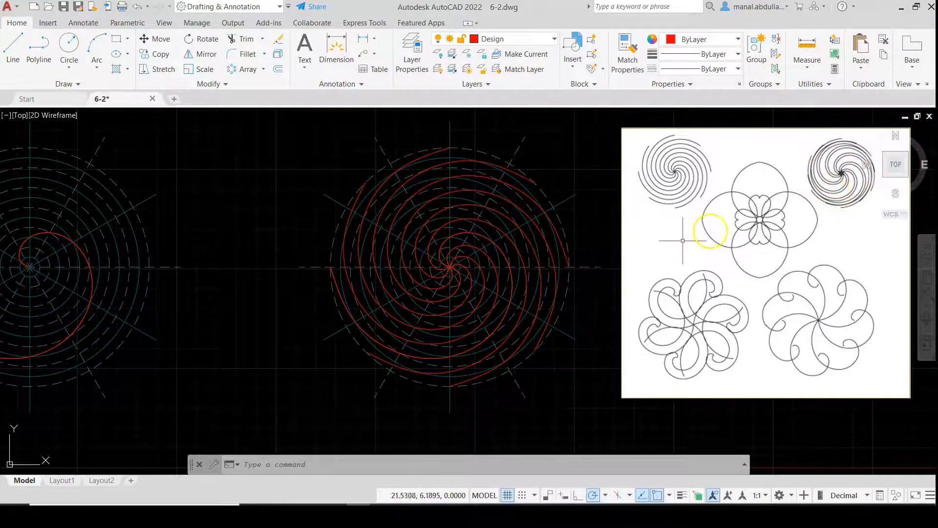
Step: Move the reference image down to the empty area beside the second row of figures
scroll(519, 350, "down", 2)
middle_click_drag(511, 393, 505, 193)
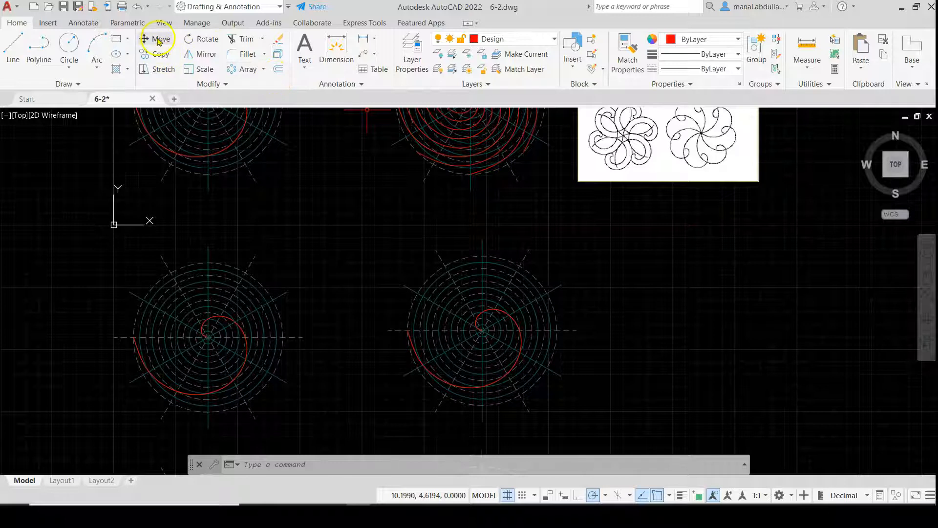
left_click(158, 39)
left_click(669, 173)
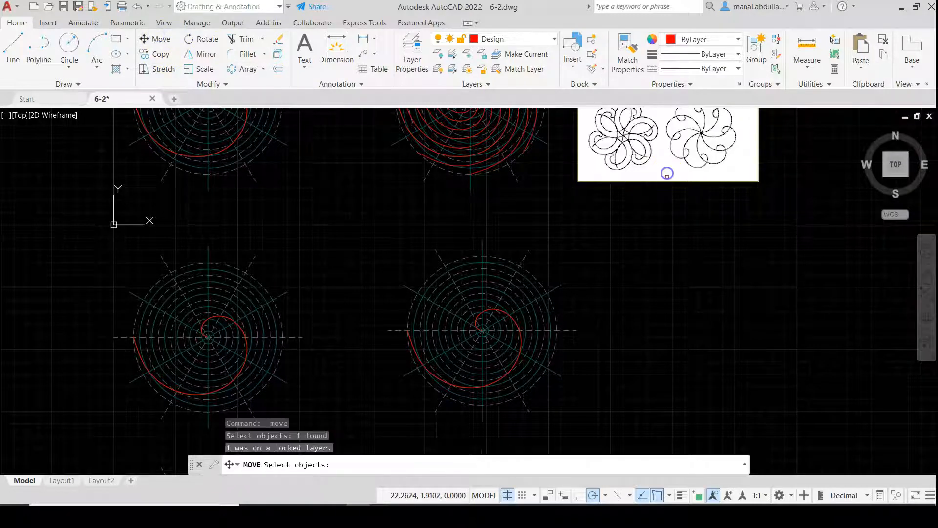
left_click(667, 174)
key("Return")
left_click(685, 192)
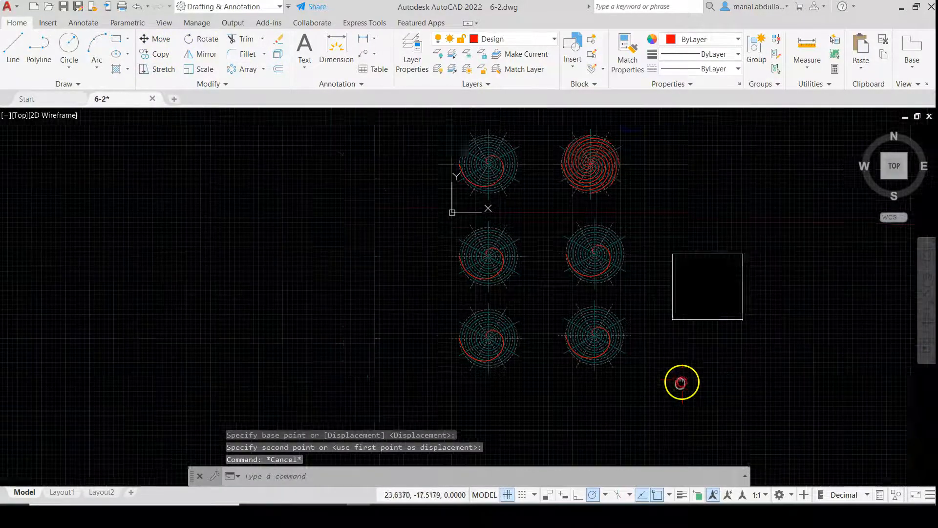
Step: Examine the upper-right double-spiral pattern in the reference image next to the middle-row figures
scroll(733, 317, "up", 5)
middle_click_drag(490, 249, 501, 304)
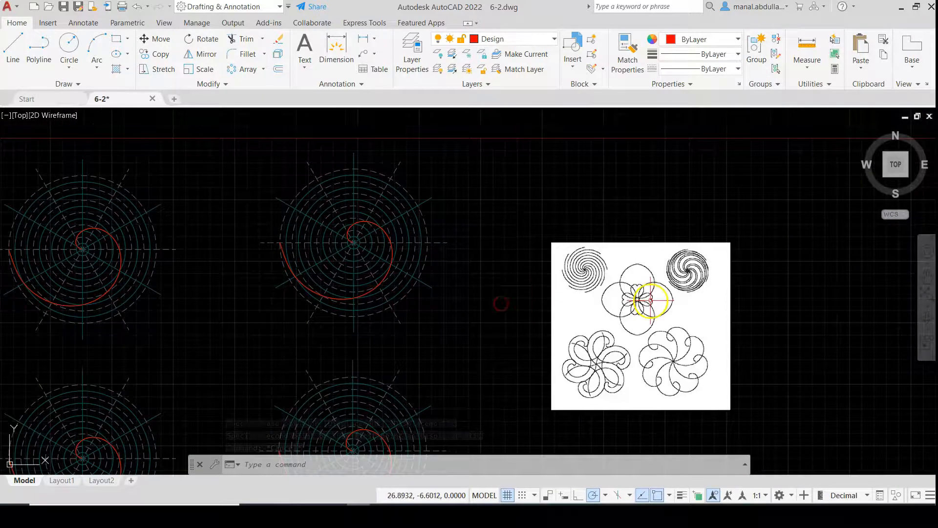
scroll(650, 296, "up", 2)
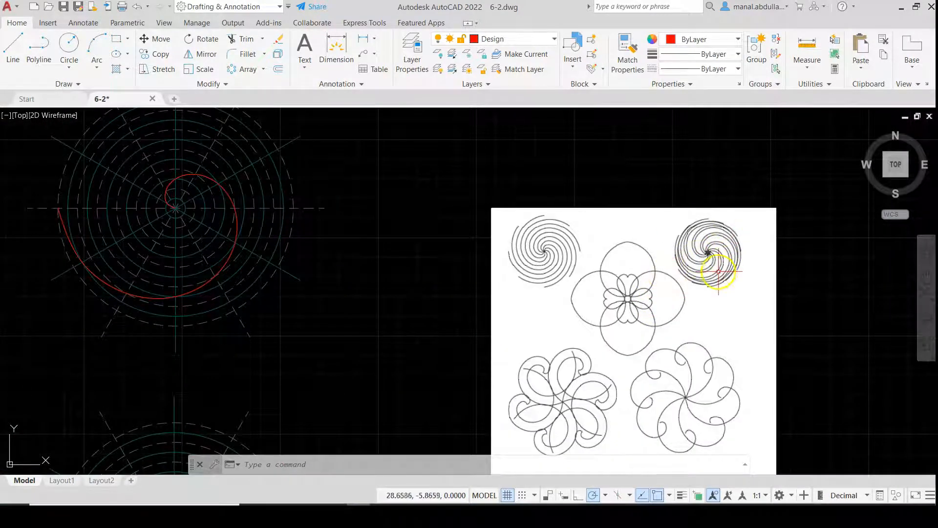
scroll(386, 260, "down", 2)
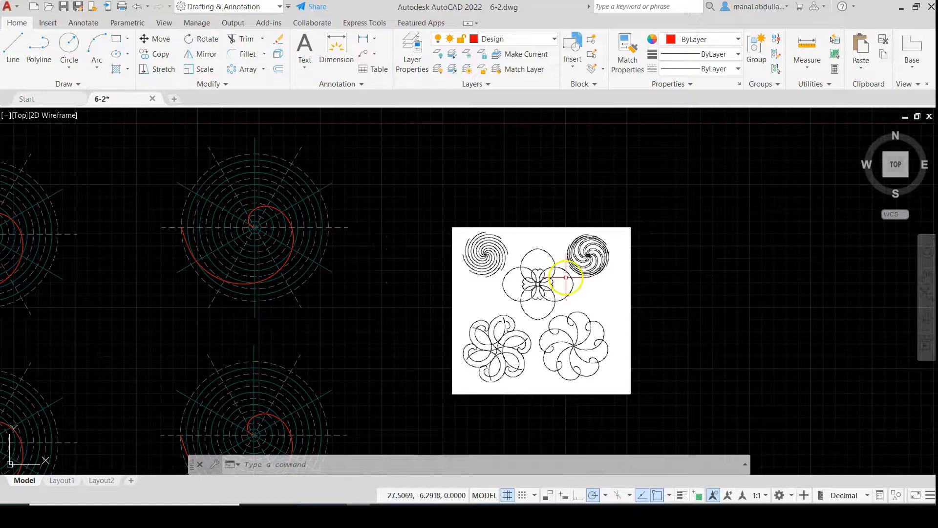
scroll(565, 278, "up", 6)
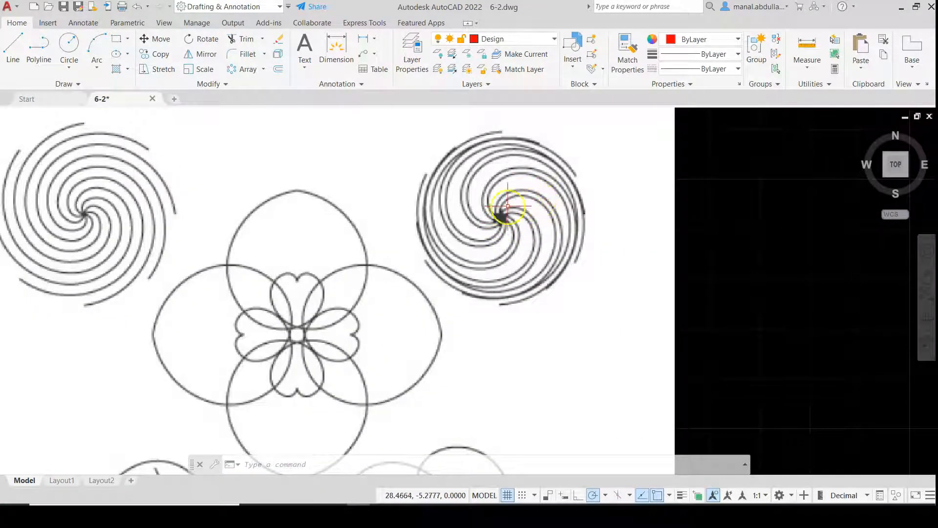
scroll(203, 289, "down", 5)
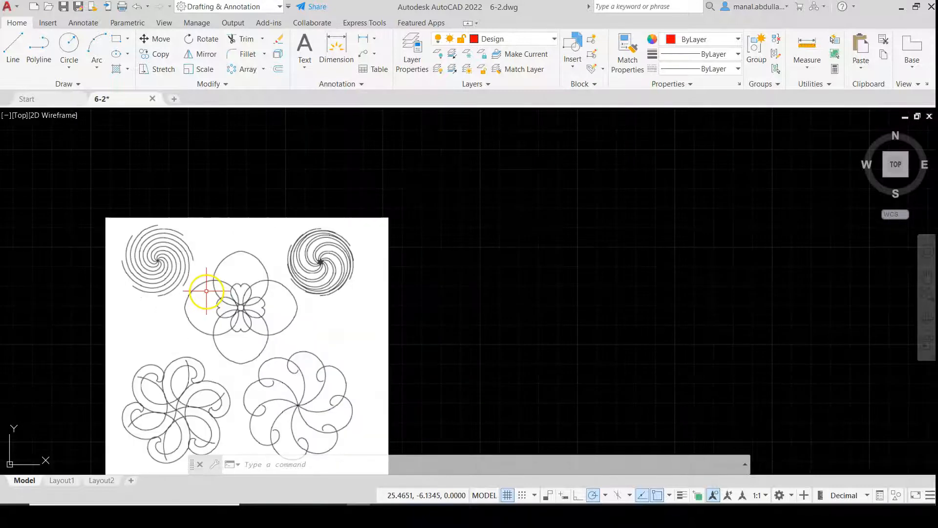
mouse_move(115, 286)
middle_mouse_down()
mouse_move(611, 264)
mouse_move(561, 265)
middle_mouse_up()
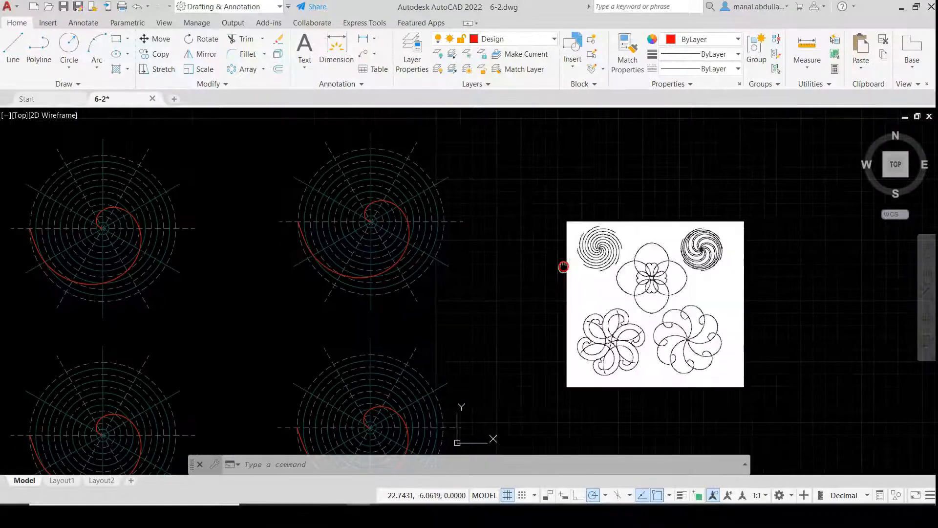
Step: Polar array the spiral of the middle-right figure around its center with 2 items at 15 degrees between them
left_click(236, 69)
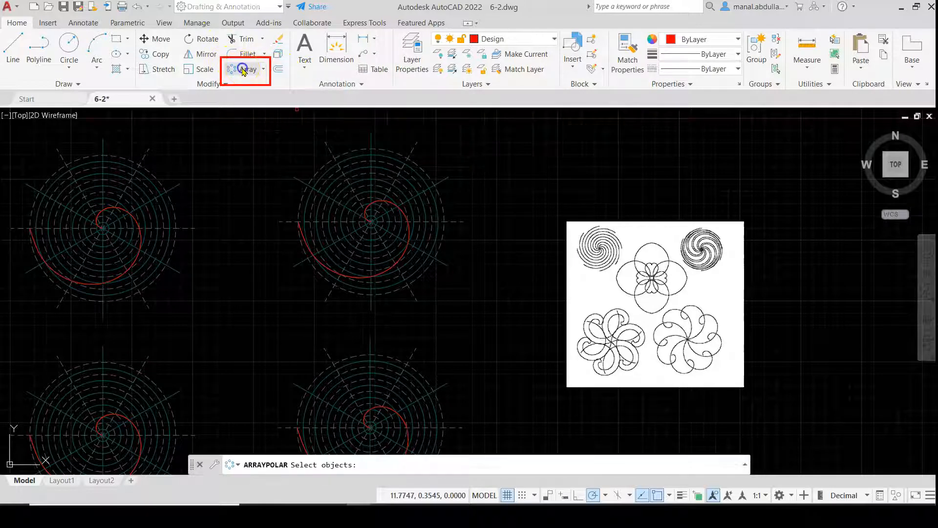
left_click(367, 208)
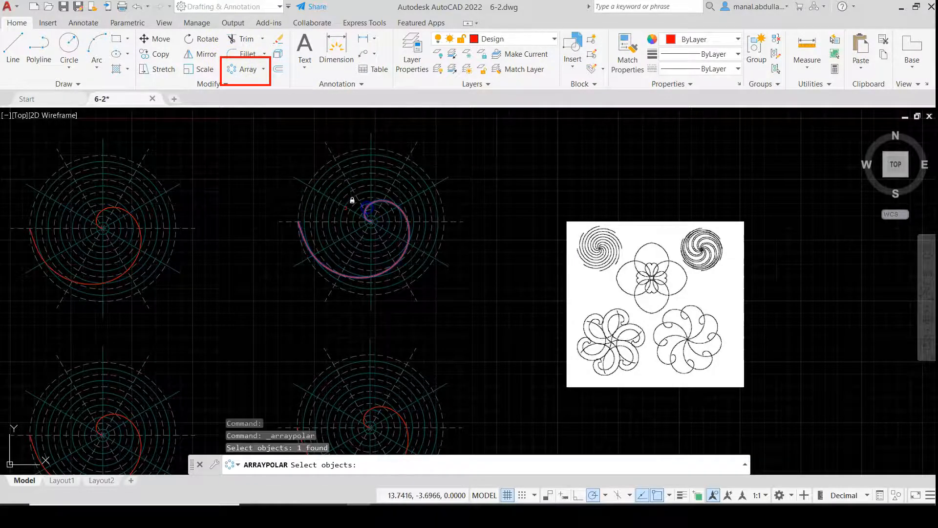
key("Return")
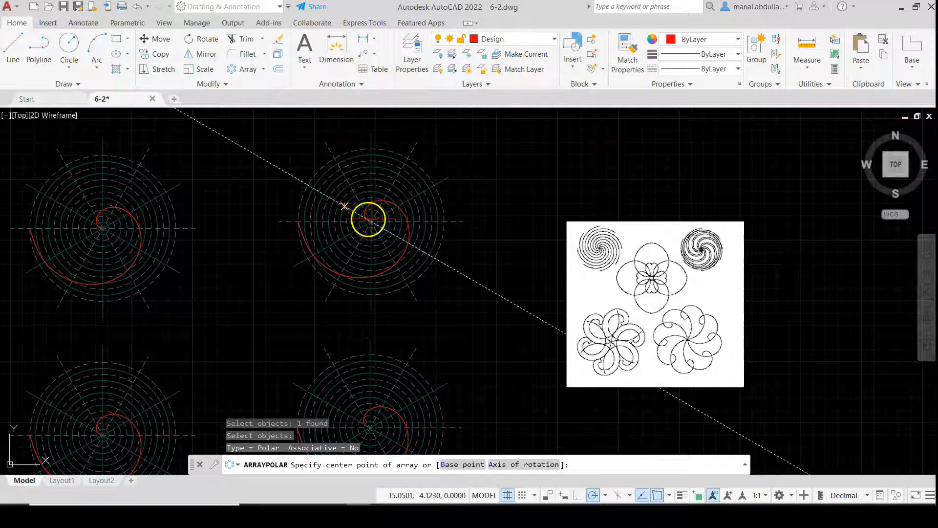
scroll(369, 220, "up", 4)
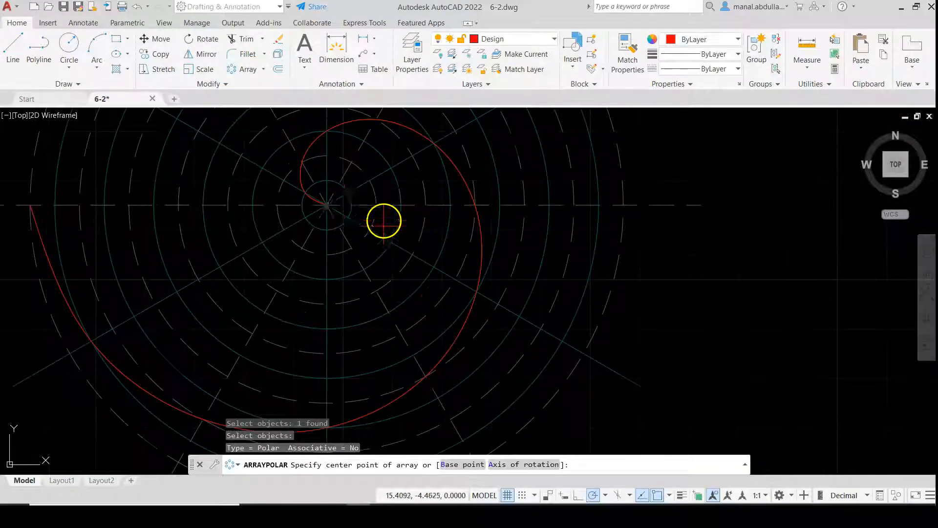
left_click(327, 205)
scroll(368, 252, "down", 3)
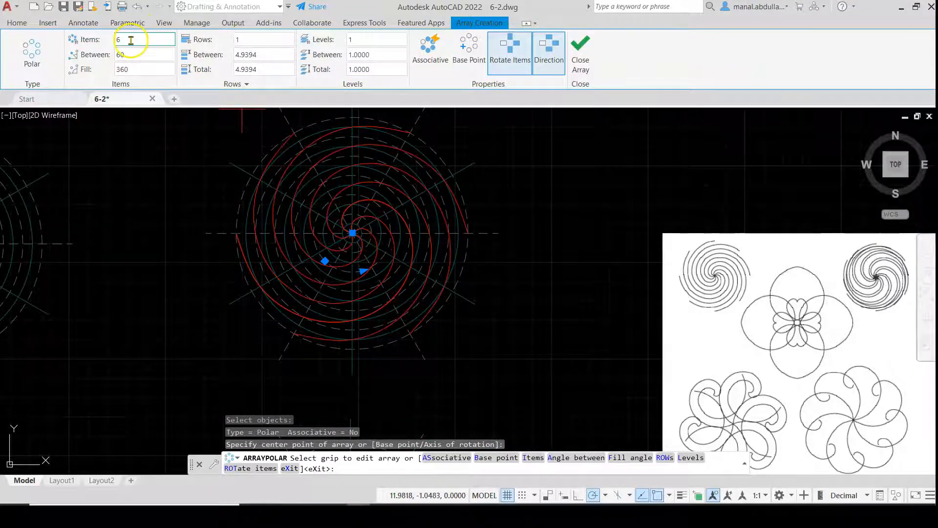
double_click(112, 42)
type("2")
left_click(149, 53)
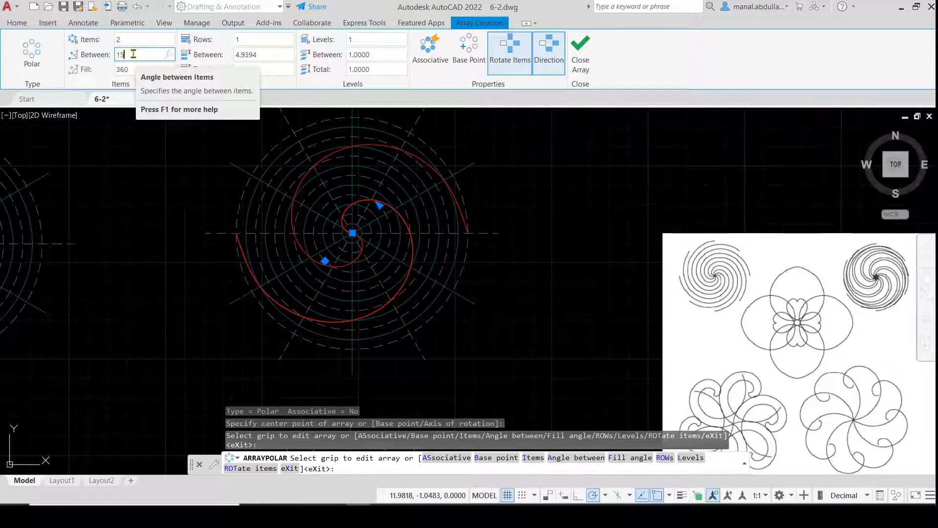
key("Return")
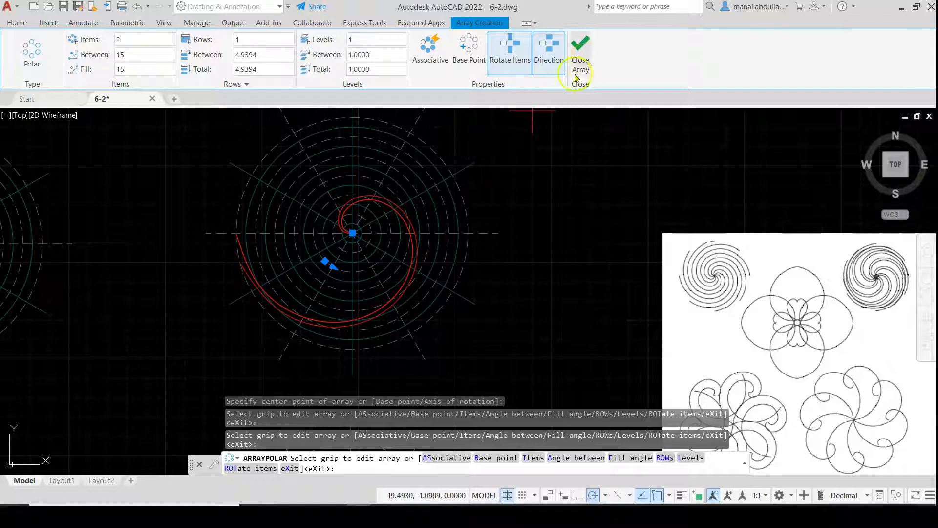
left_click(582, 61)
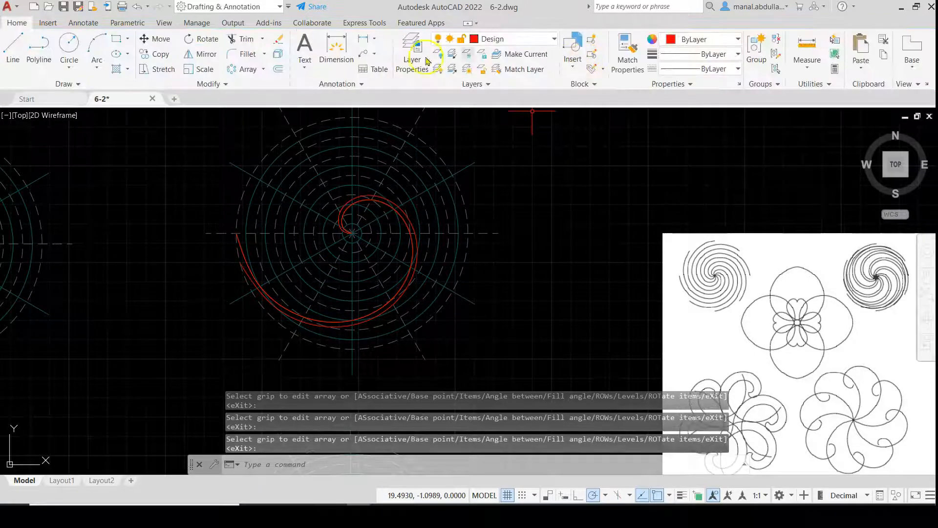
Step: Polar array both spirals of the middle-right figure around its center with 6 items over 360 degrees
left_click(240, 70)
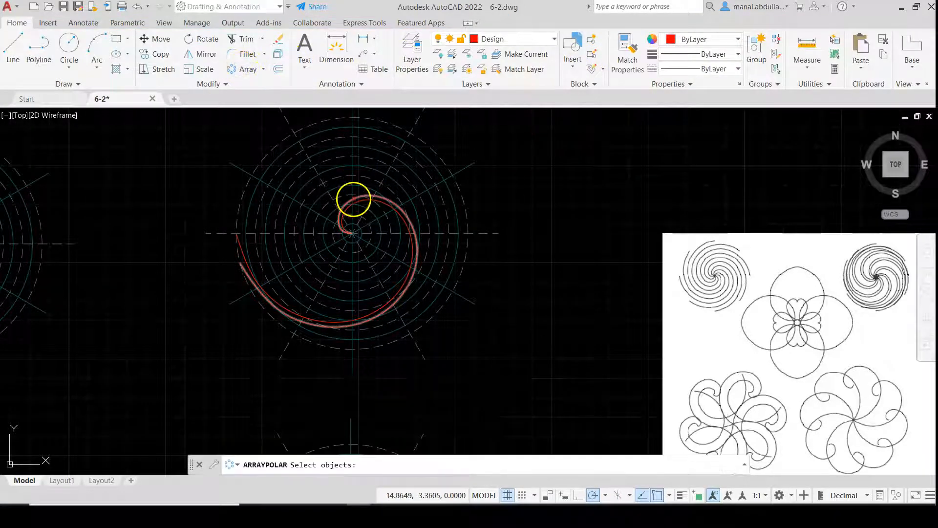
left_click(354, 202)
left_click(355, 198)
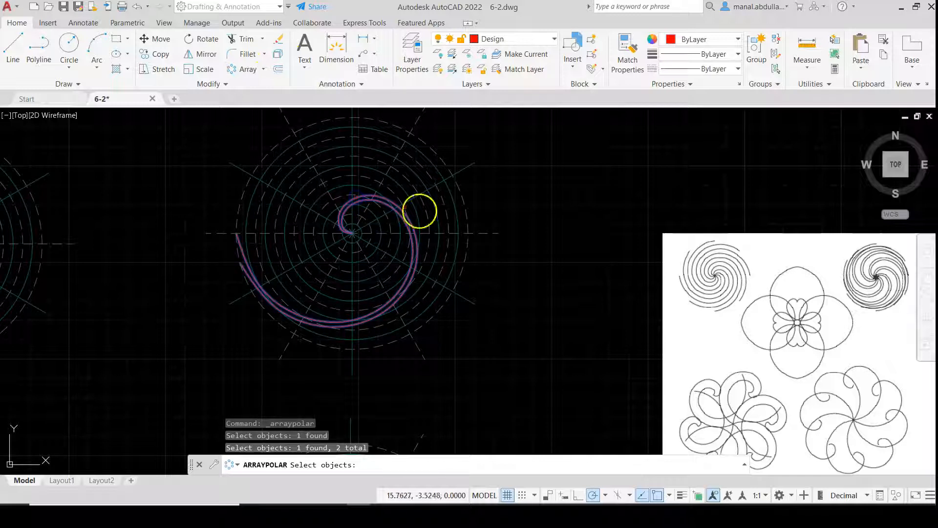
key("Return")
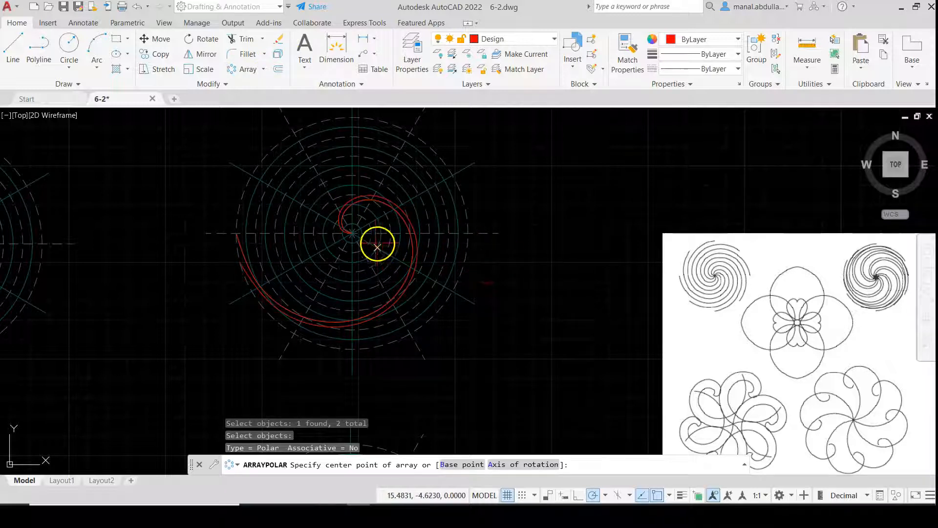
left_click(351, 233)
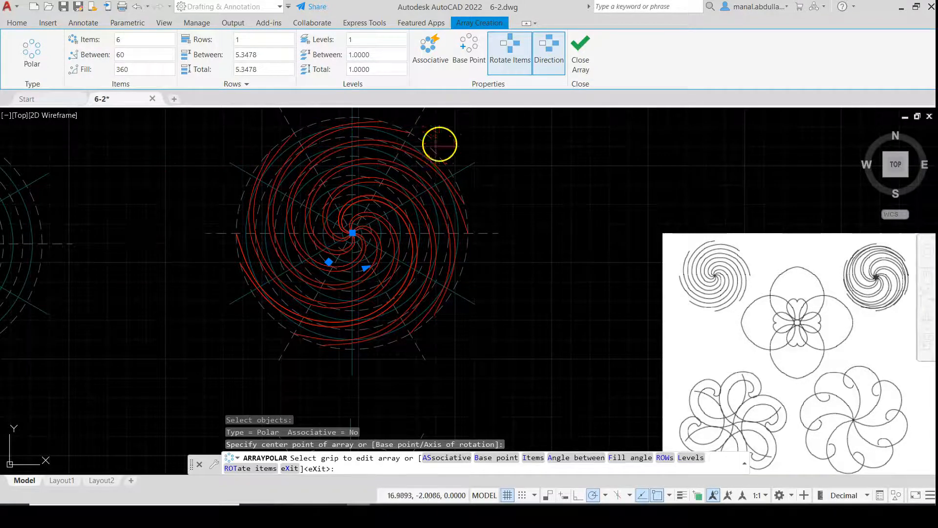
left_click(582, 61)
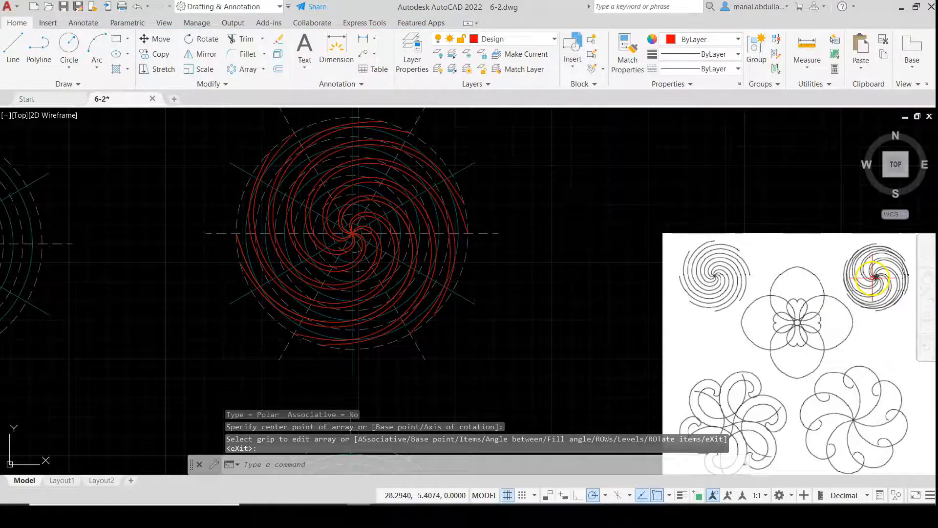
Step: Examine the remaining decorative patterns in the reference image and the figures still available for them
scroll(401, 331, "down", 2)
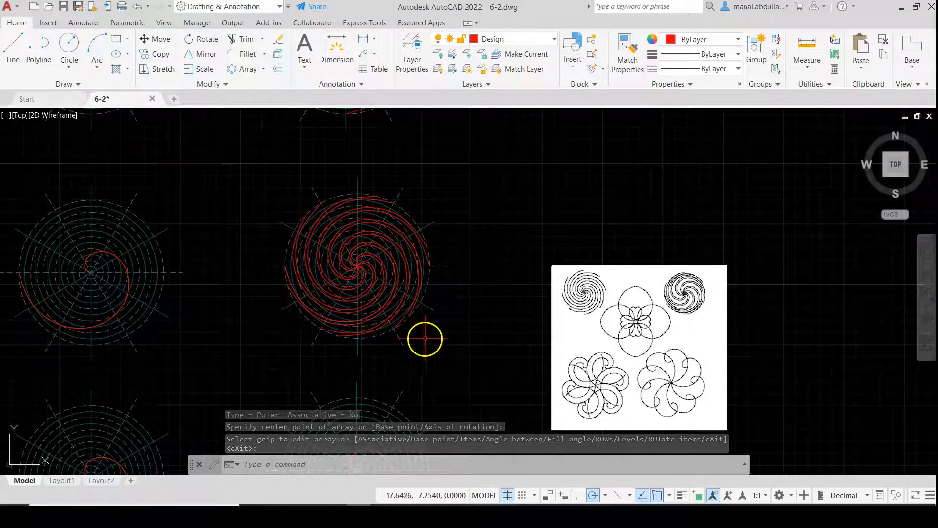
scroll(634, 318, "up", 2)
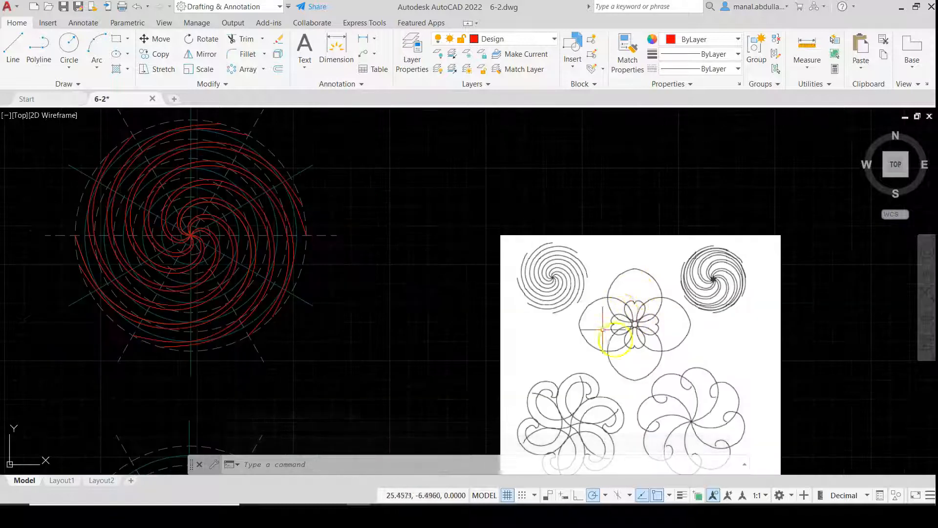
scroll(554, 336, "down", 2)
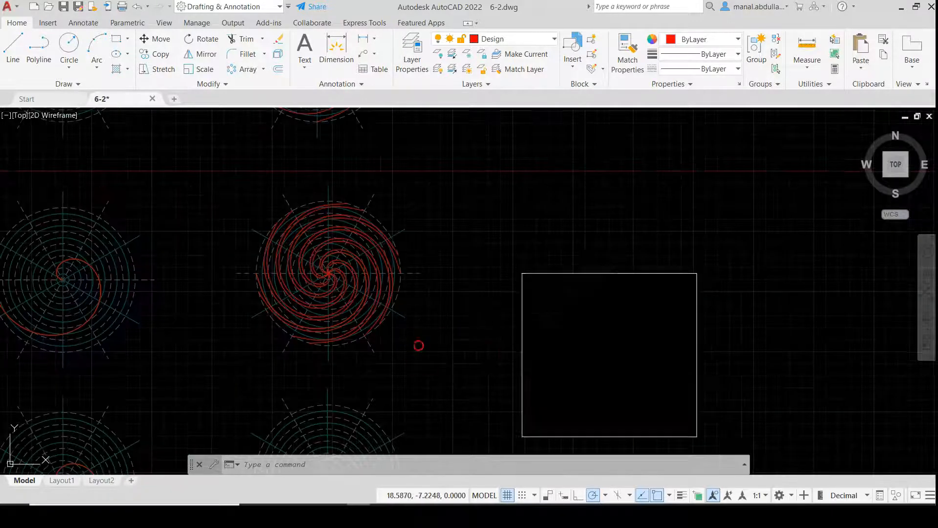
middle_click_drag(419, 346, 501, 205)
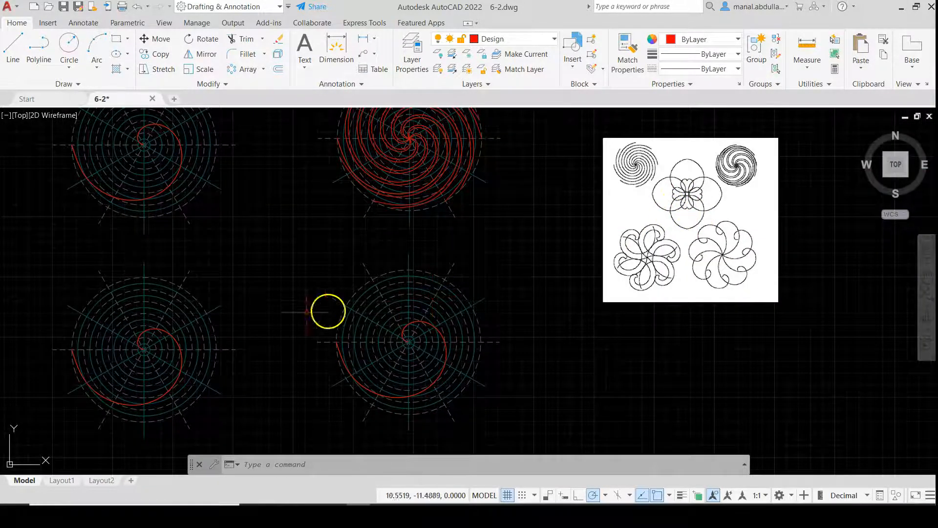
mouse_move(263, 365)
middle_mouse_down()
mouse_move(268, 356)
mouse_move(224, 335)
mouse_move(216, 341)
middle_mouse_up()
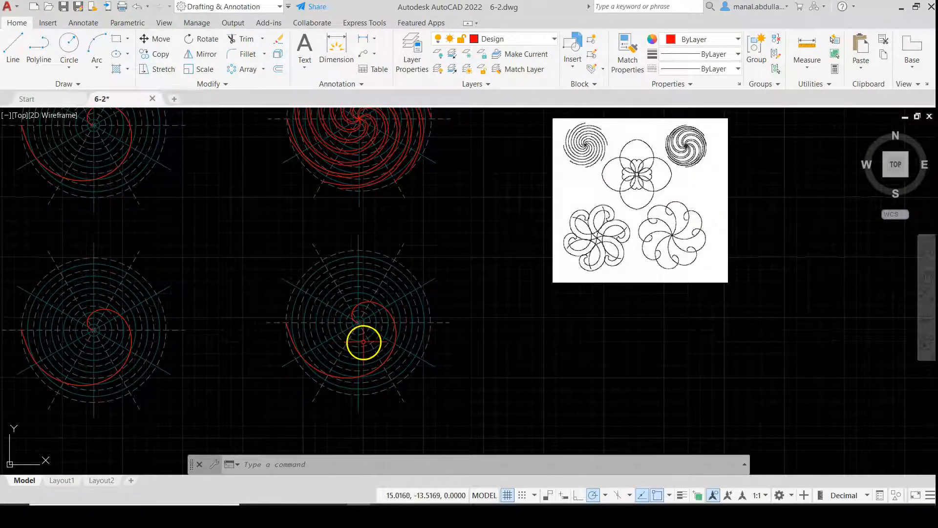
scroll(370, 254, "down", 4)
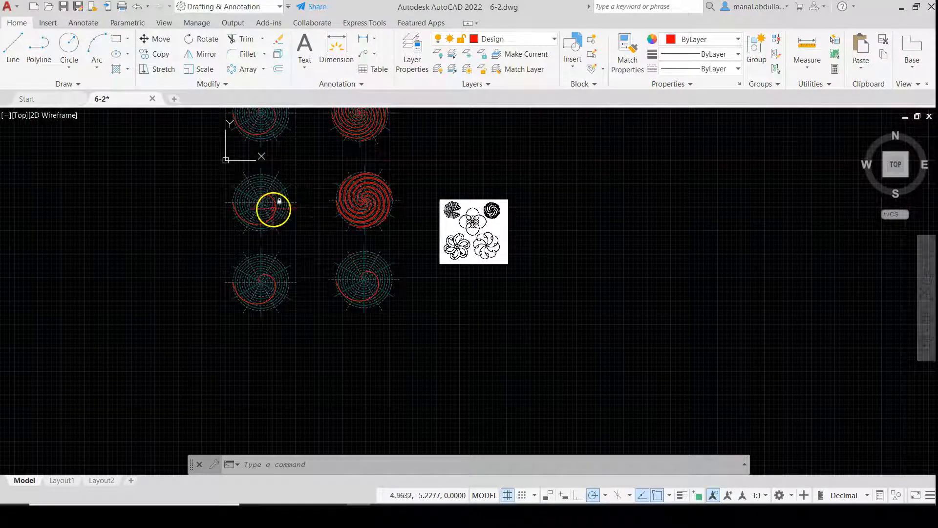
mouse_move(302, 241)
middle_mouse_down()
mouse_move(306, 263)
mouse_move(390, 293)
middle_mouse_up()
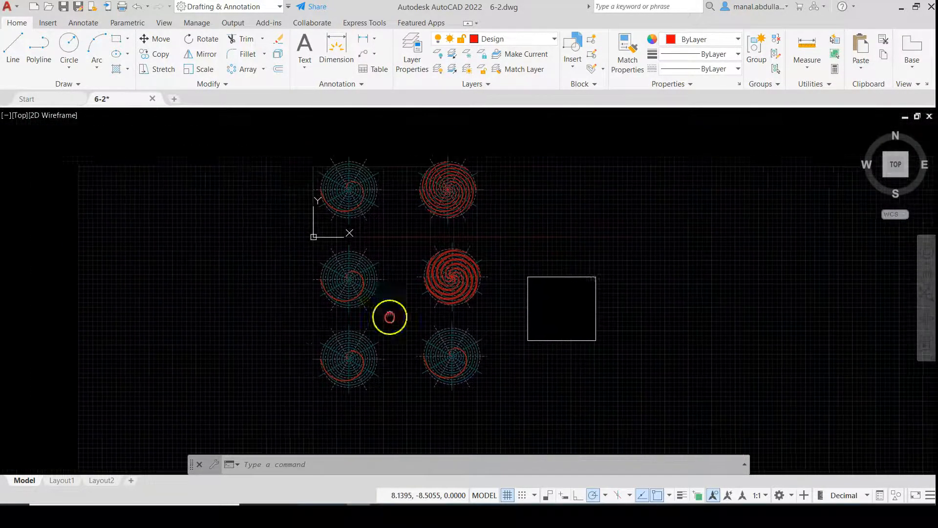
scroll(375, 293, "up", 2)
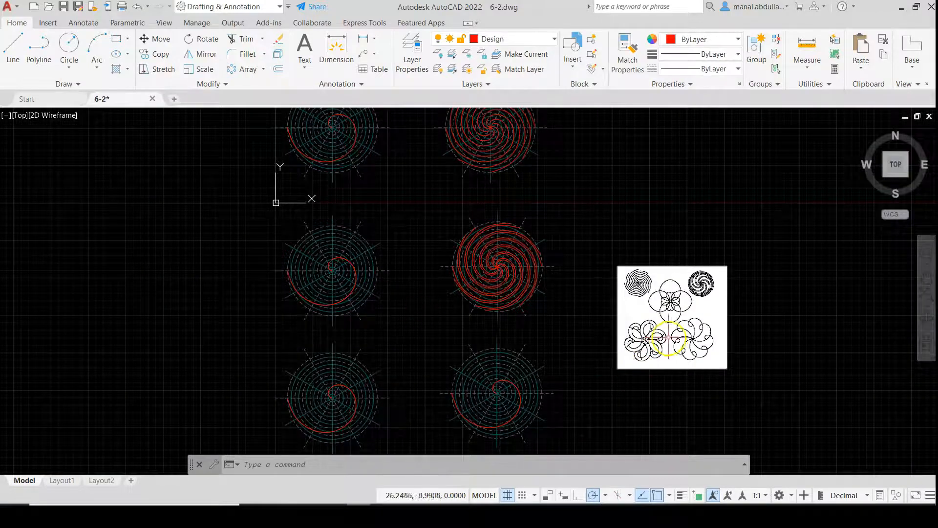
scroll(700, 309, "up", 6)
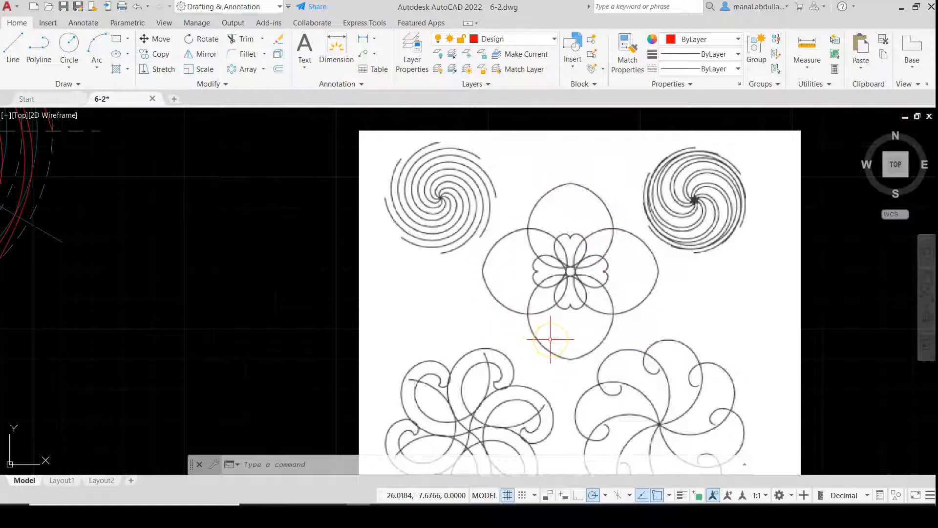
Step: Unlock the hidden, solid and spiral layers
scroll(259, 348, "down", 2)
mouse_move(249, 347)
middle_mouse_down()
mouse_move(300, 332)
mouse_move(538, 203)
mouse_move(582, 274)
mouse_move(630, 312)
middle_mouse_up()
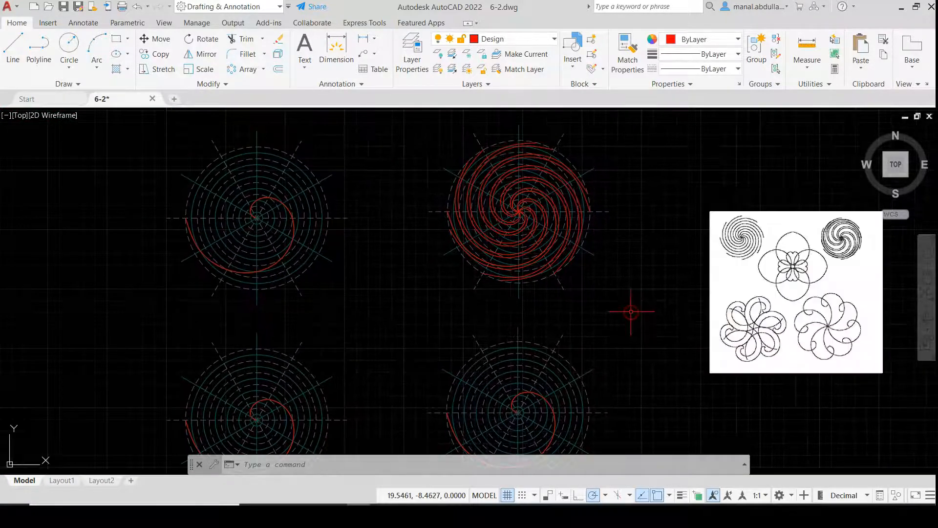
middle_click_drag(354, 266, 387, 317)
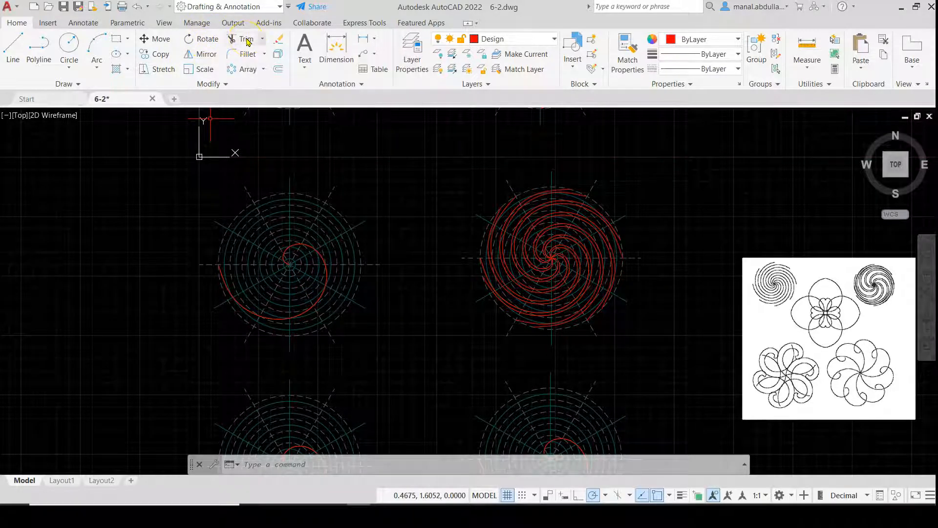
left_click(524, 39)
left_click(463, 82)
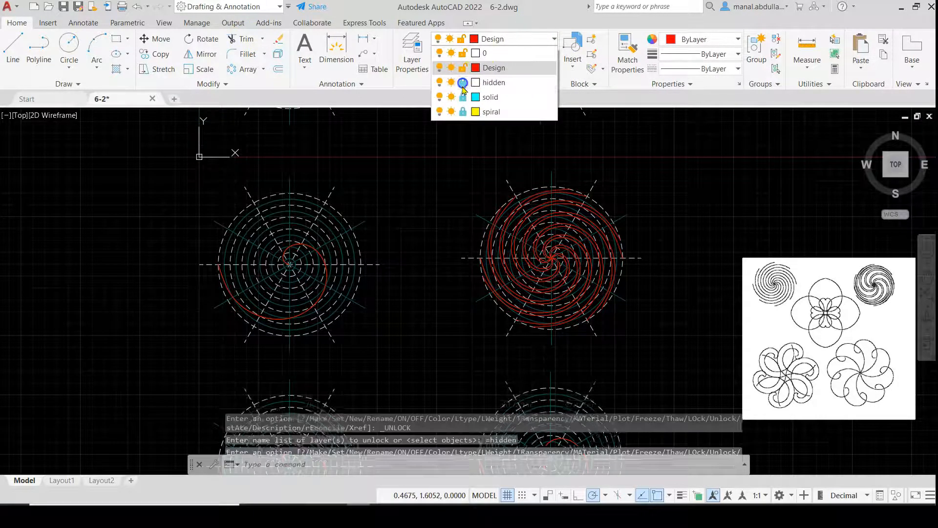
left_click(463, 97)
left_click(463, 111)
left_click(444, 159)
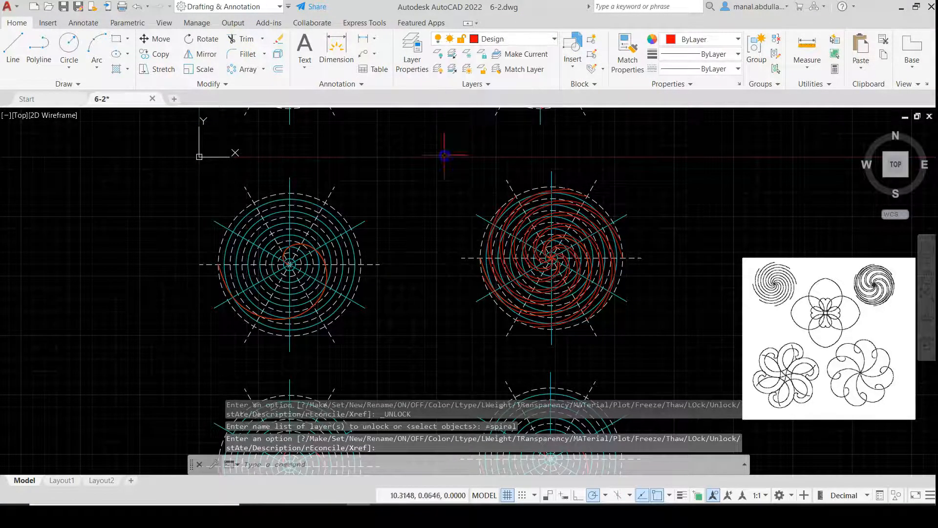
Step: Trim the Design spiral's outer end in the middle-left figure, using the lower vertical and left horizontal radial lines as cutting edges
scroll(295, 321, "up", 2)
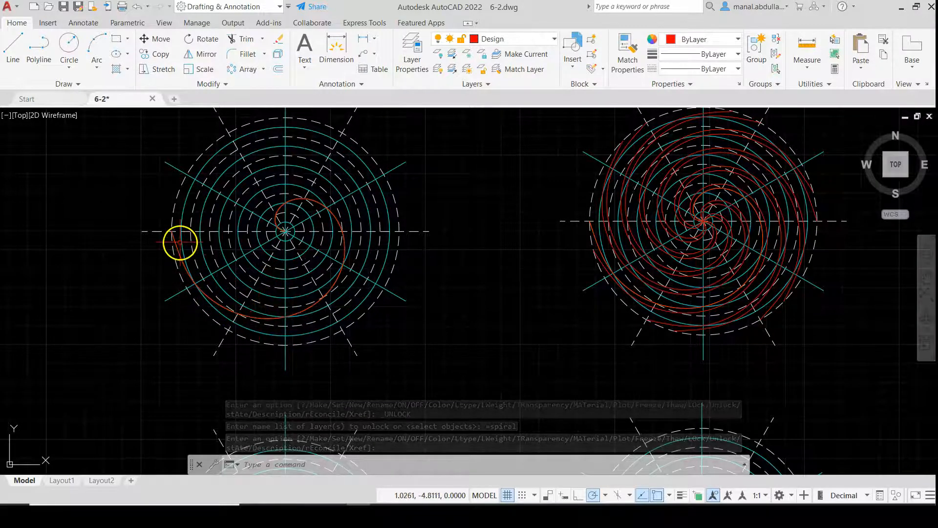
left_click(241, 39)
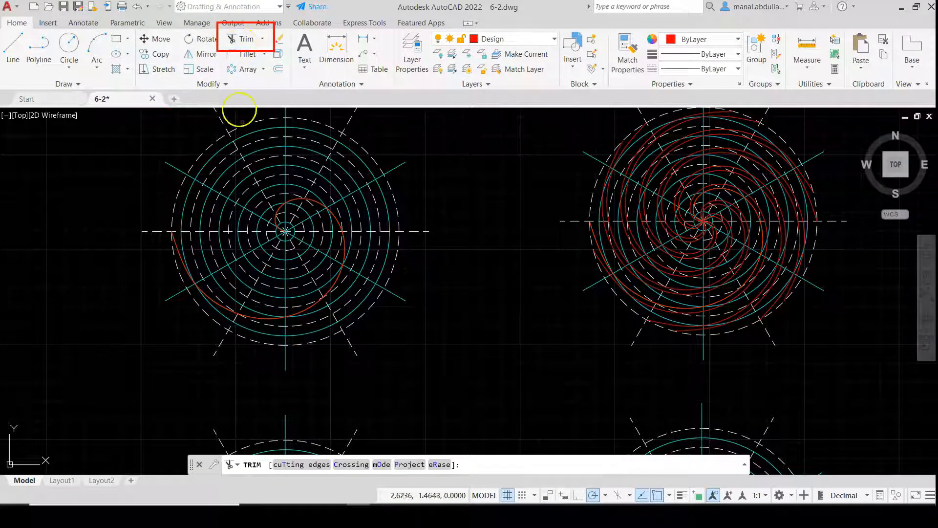
left_click(293, 465)
left_click(286, 327)
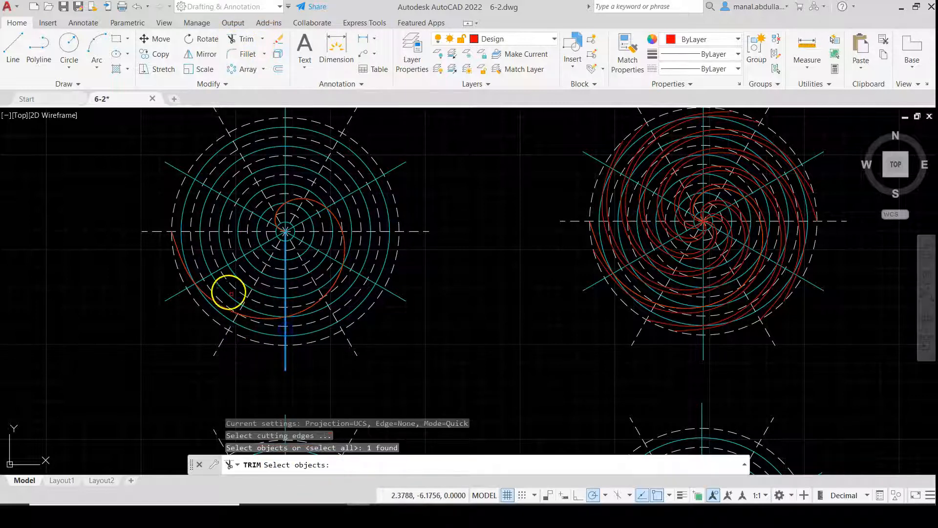
left_click(184, 232)
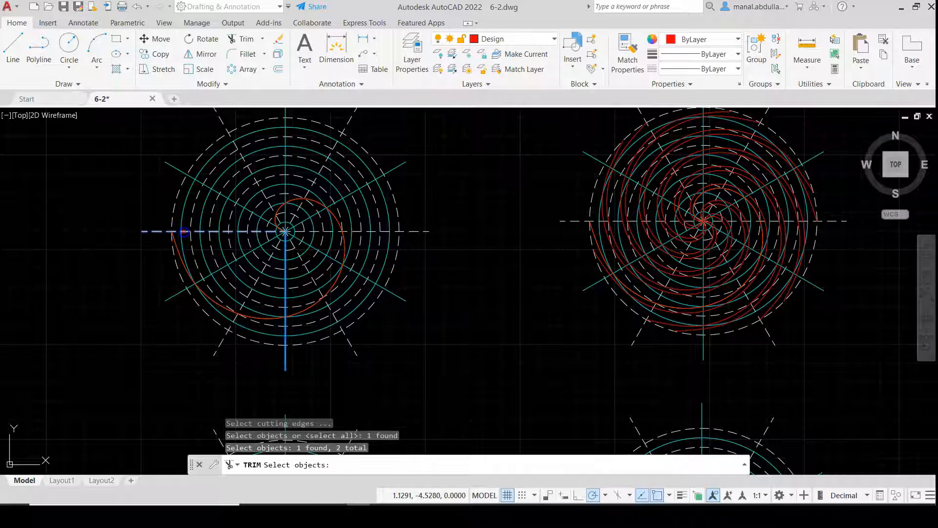
key("Return")
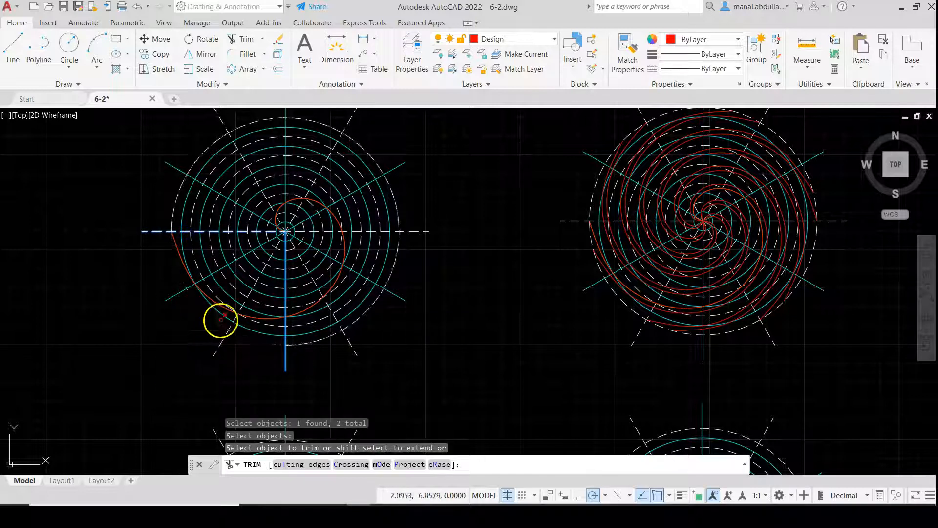
left_click(221, 304)
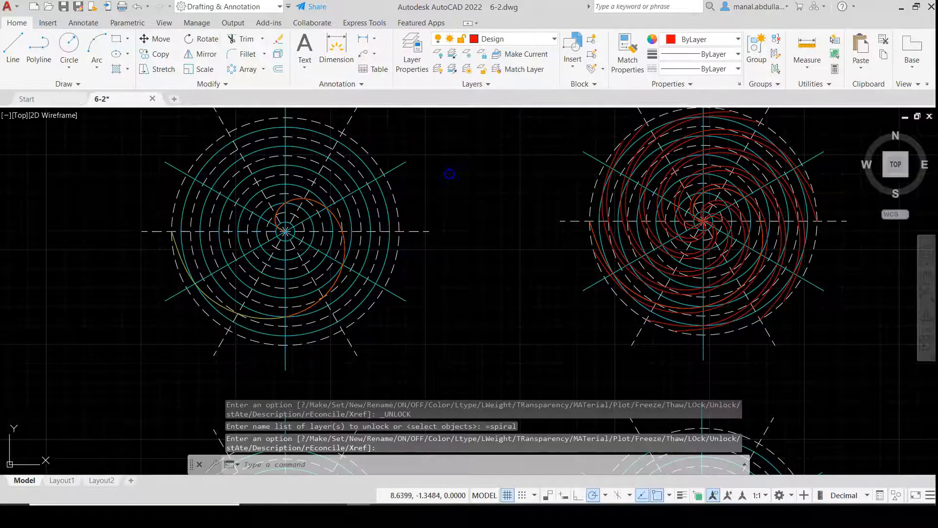
Step: Trim the same spiral's inner part between the upper vertical radial line and the upper-left solid radial line
left_click(247, 39)
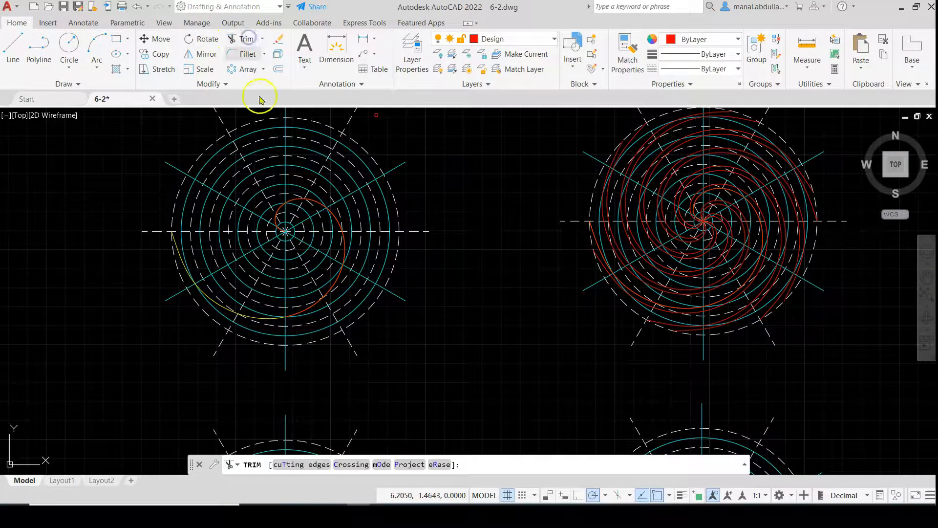
left_click(294, 465)
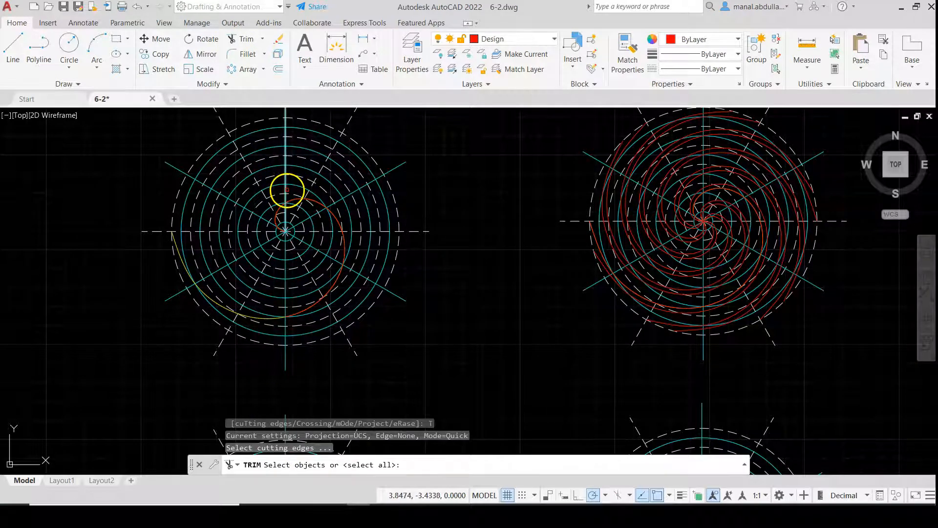
left_click(287, 190)
left_click(256, 214)
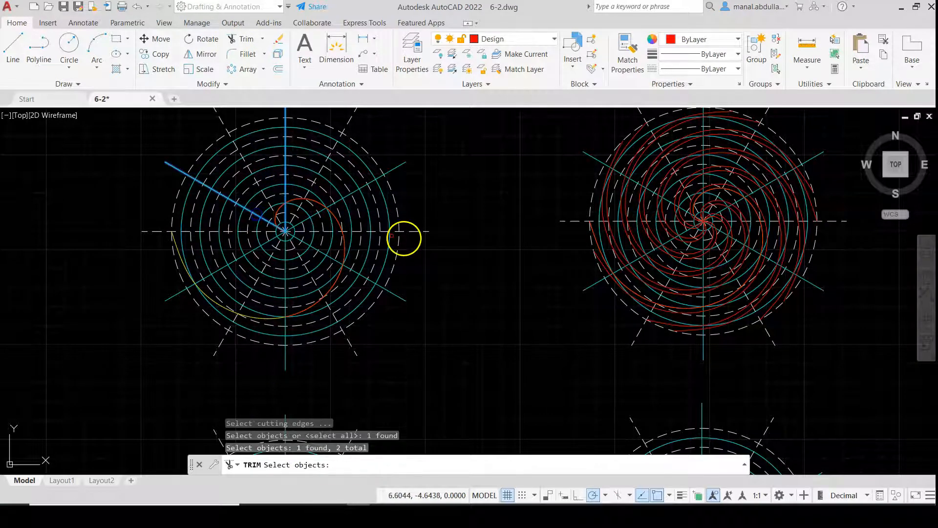
key("Return")
left_click(279, 210)
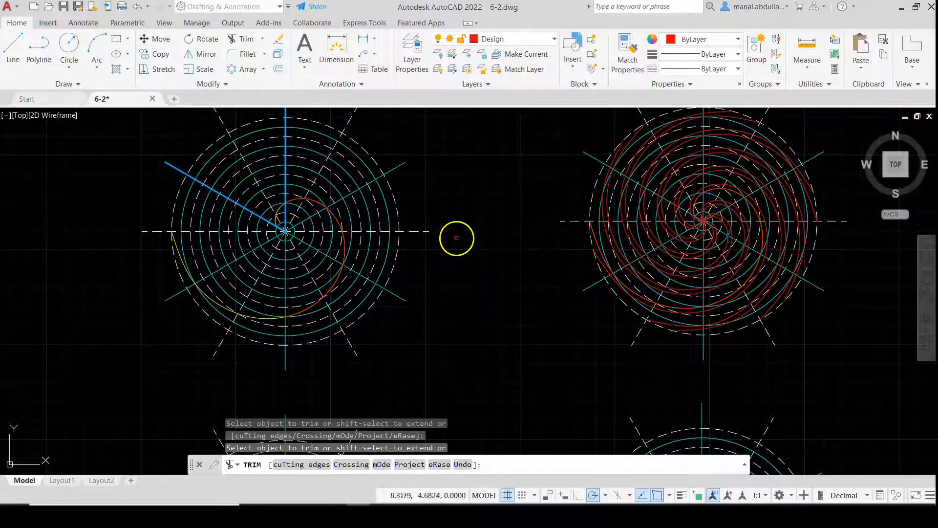
key("Return")
Step: Lock the hidden, solid and spiral layers again
left_click(544, 38)
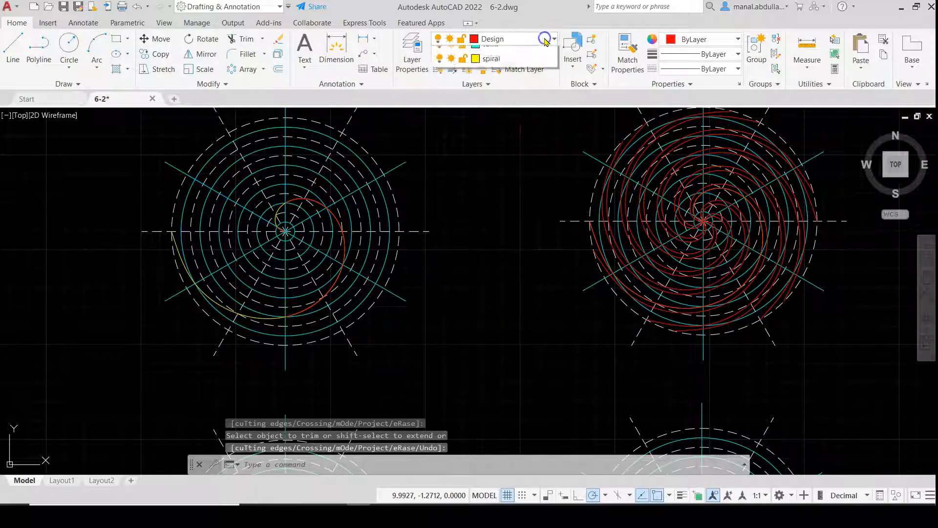
left_click(463, 82)
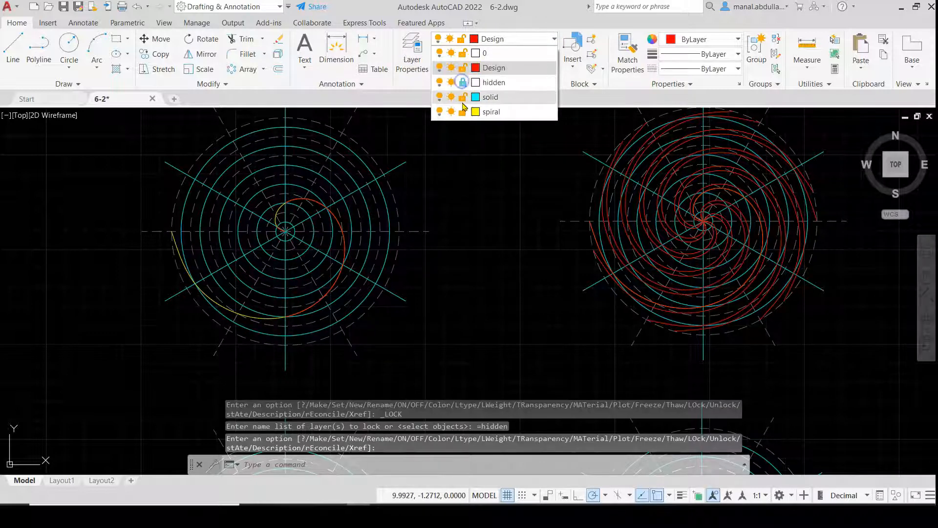
left_click(463, 96)
left_click(462, 111)
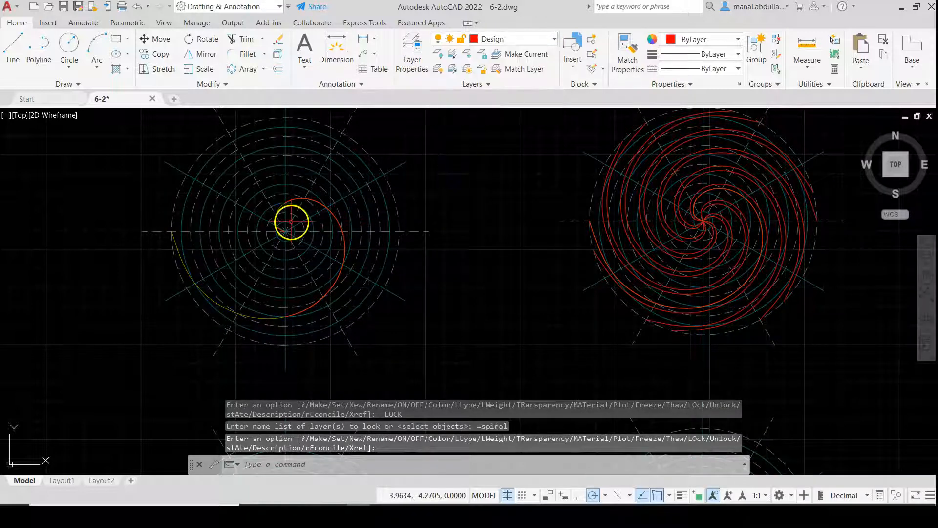
Step: Delete the short leftover piece of the Design spiral at the center of the middle-left figure
scroll(283, 233, "up", 4)
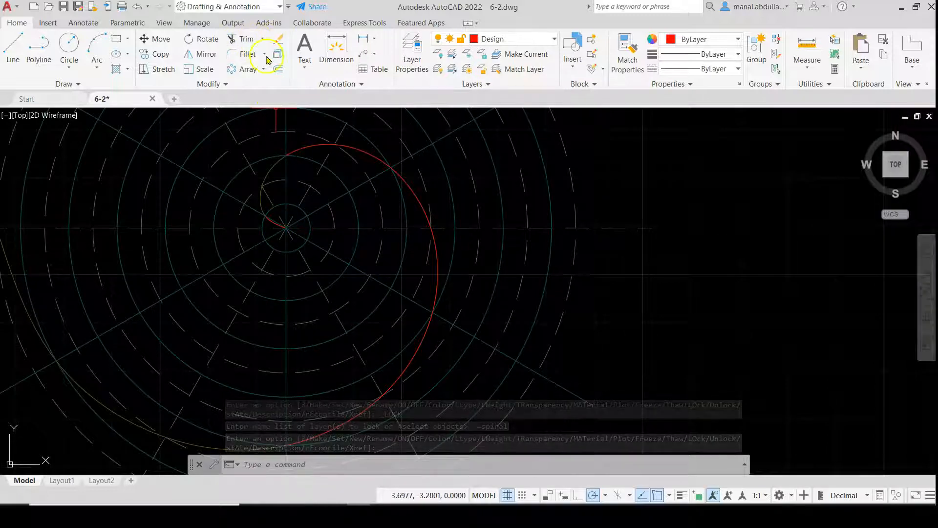
left_click(273, 221)
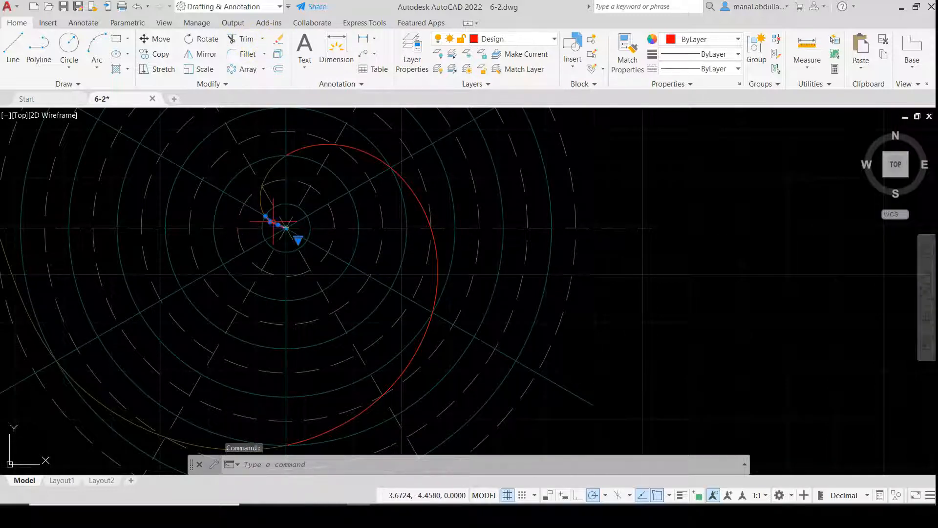
key("Delete")
Step: Mirror the remaining spiral arc about the vertical line through its two endpoints, keeping the source arc, to form a heart
scroll(404, 247, "down", 2)
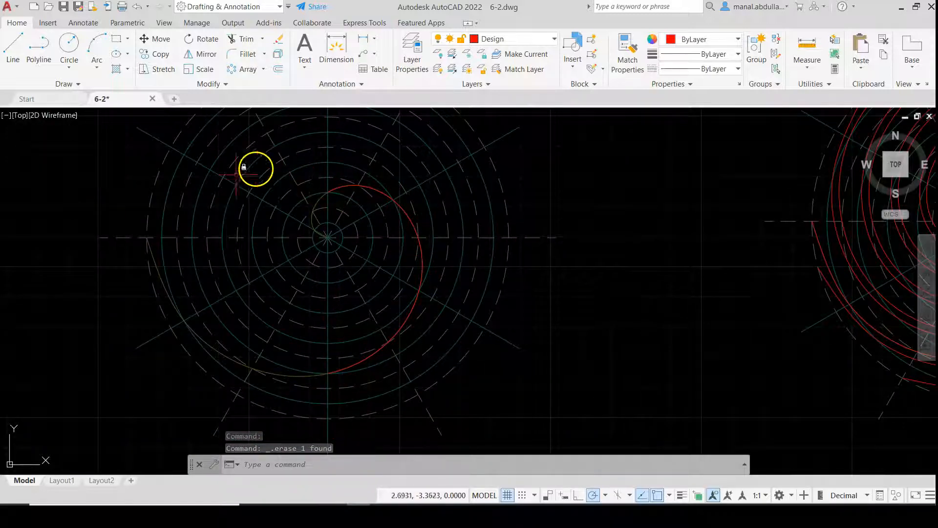
left_click(204, 57)
left_click(376, 186)
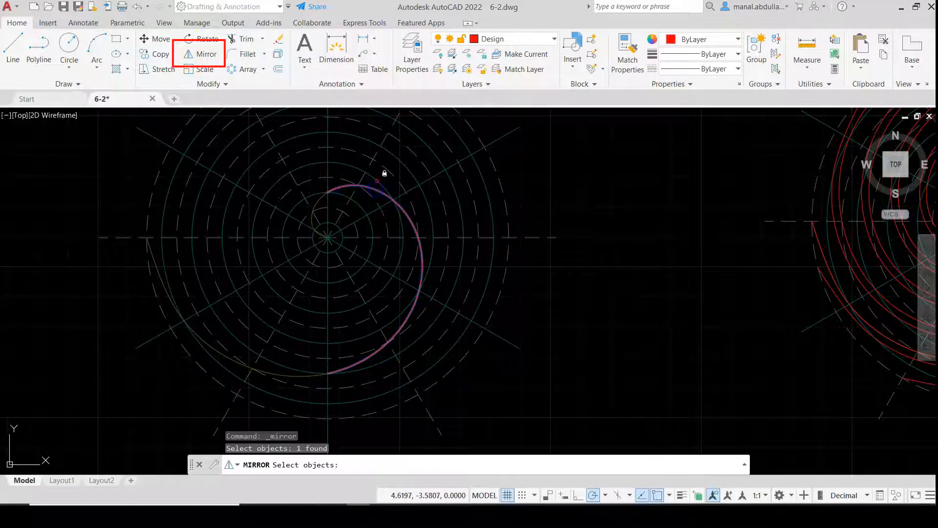
key("Return")
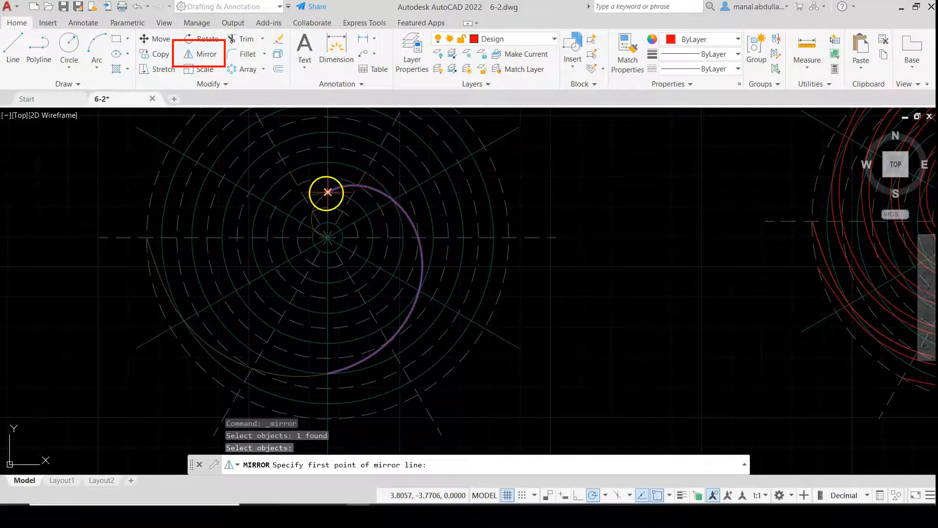
left_click(327, 192)
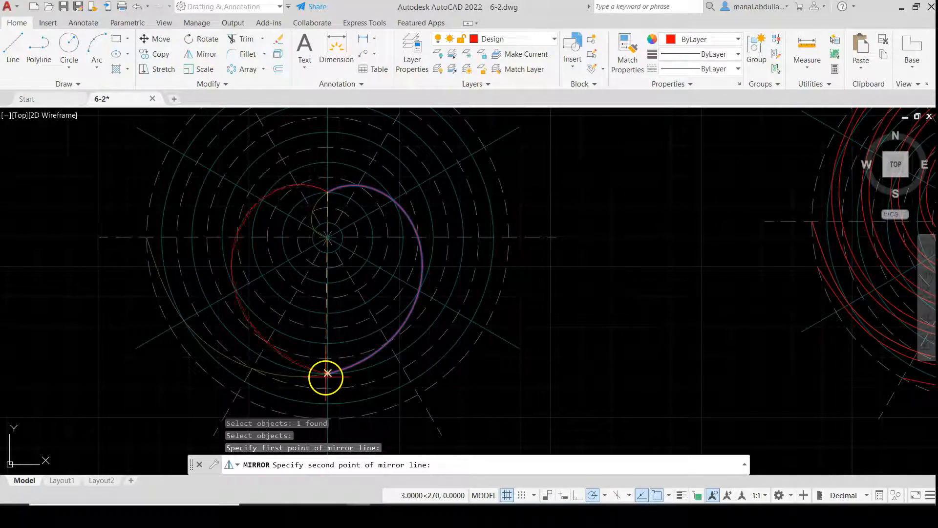
left_click(329, 377)
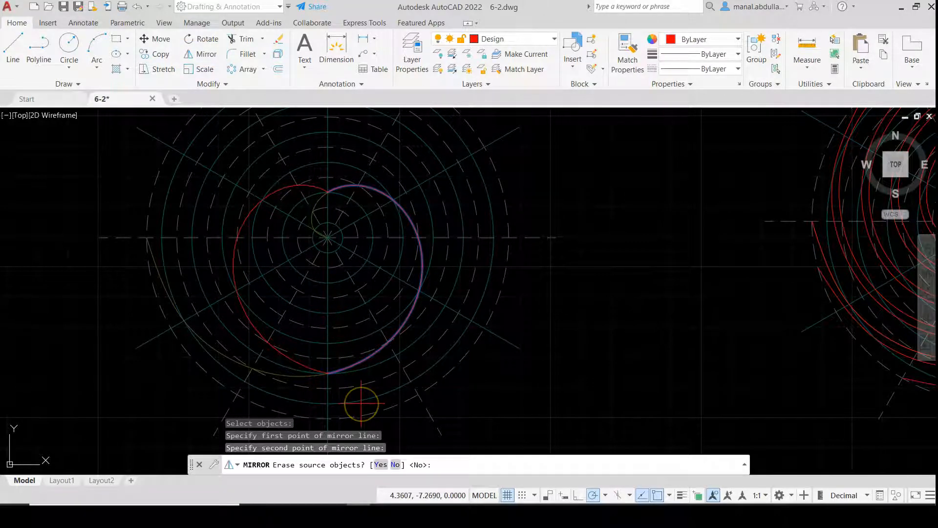
key("Return")
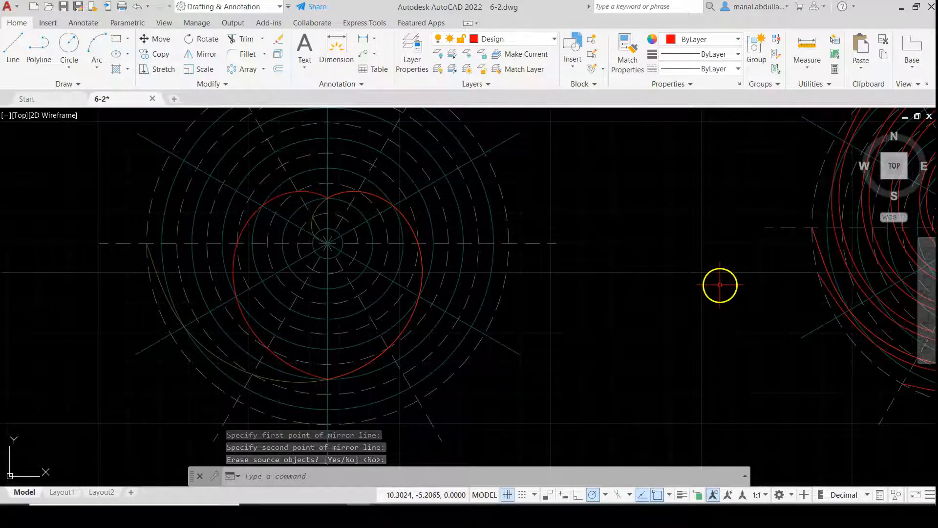
Step: Examine how the four hearts meet around the center of the reference image's middle pattern, compared with the drawn heart
scroll(743, 301, "down", 2)
scroll(742, 302, "down", 2)
middle_click_drag(859, 306, 400, 300)
scroll(662, 348, "up", 4)
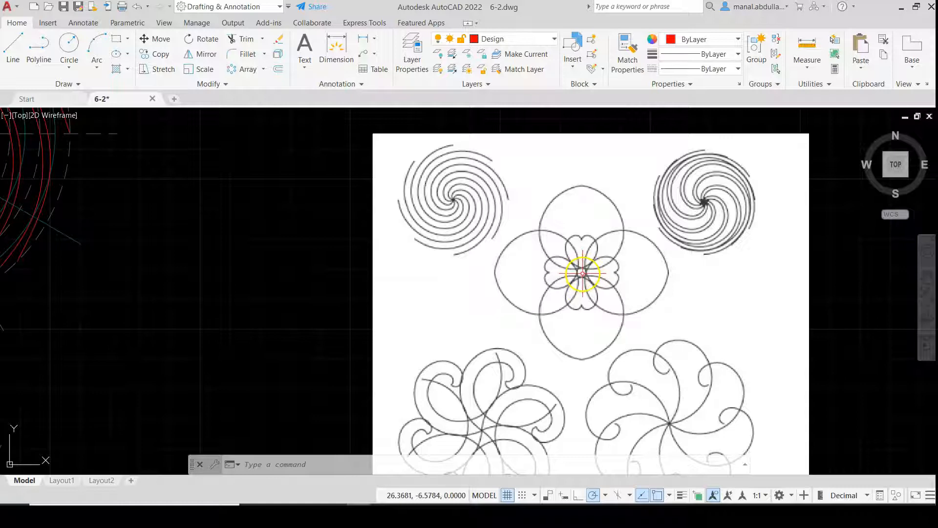
scroll(259, 281, "down", 6)
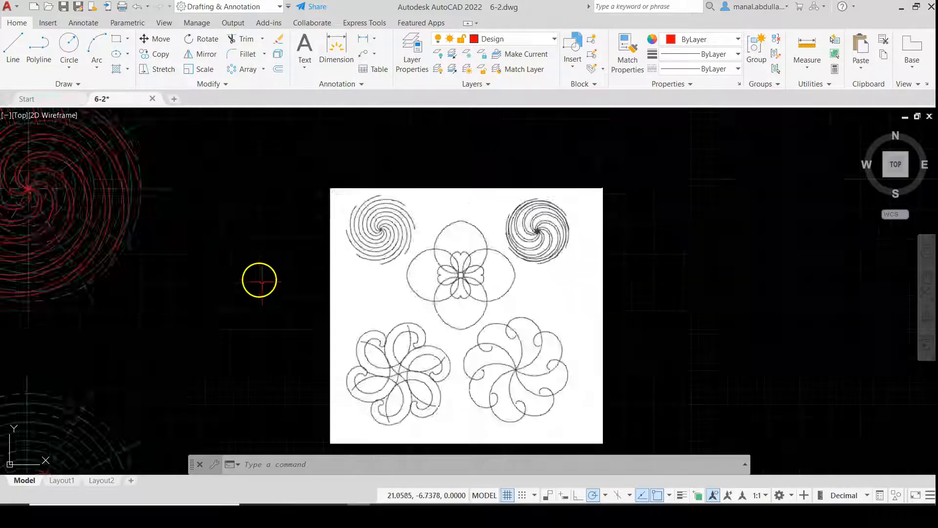
scroll(265, 304, "down", 3)
middle_click_drag(159, 303, 309, 299)
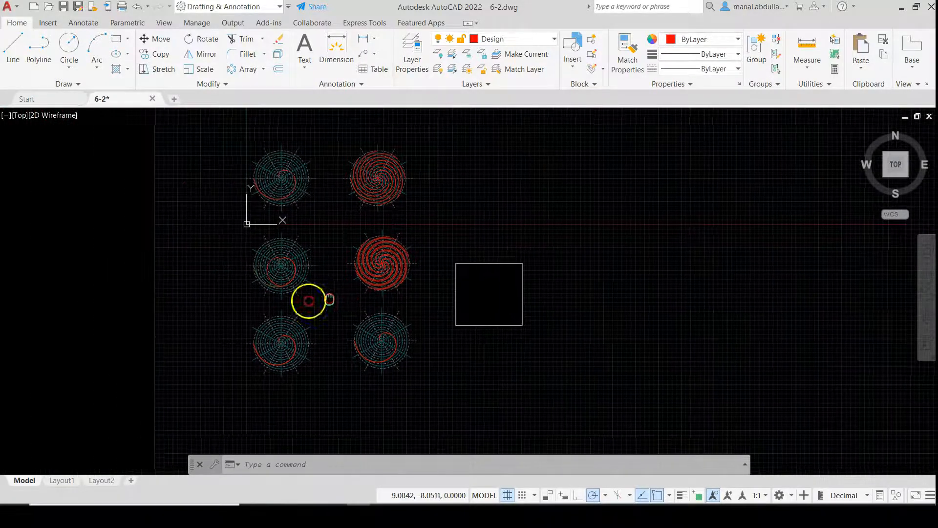
scroll(317, 294, "up", 4)
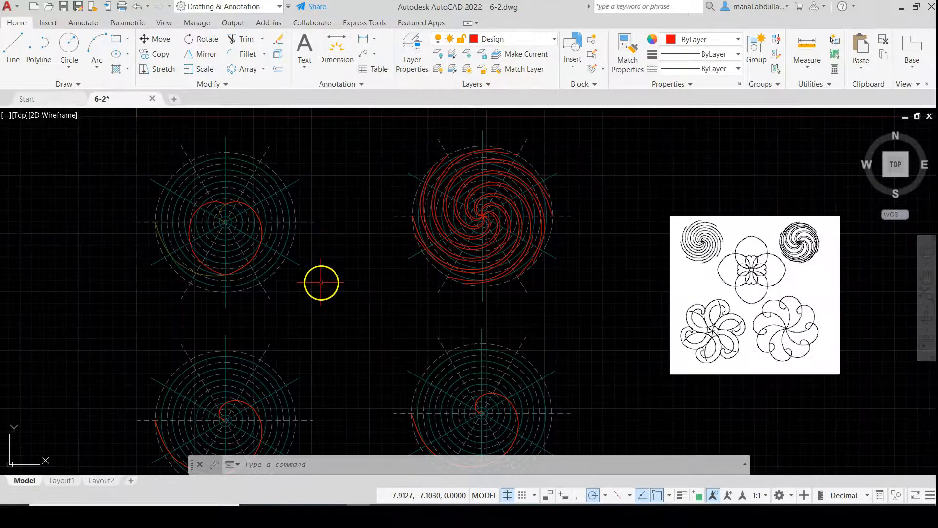
scroll(321, 282, "up", 2)
middle_click_drag(335, 261, 366, 282)
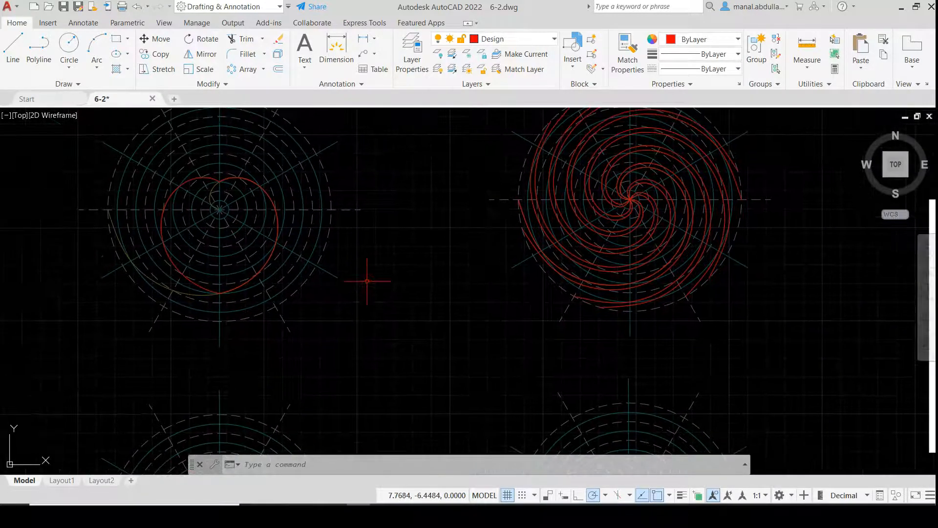
Step: Move both heart halves in the middle-left figure from their upper notch to the innermost circle's intersection with the vertical line below the center
left_click(146, 39)
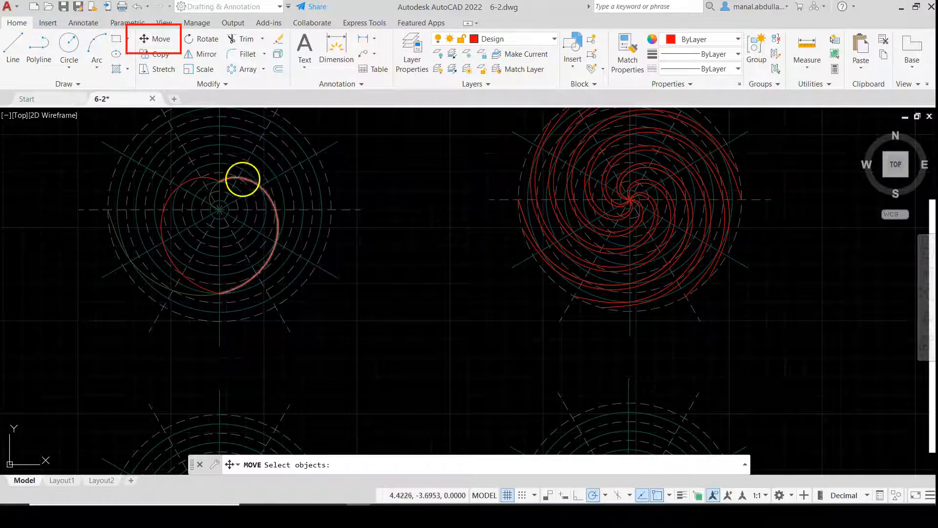
left_click(248, 181)
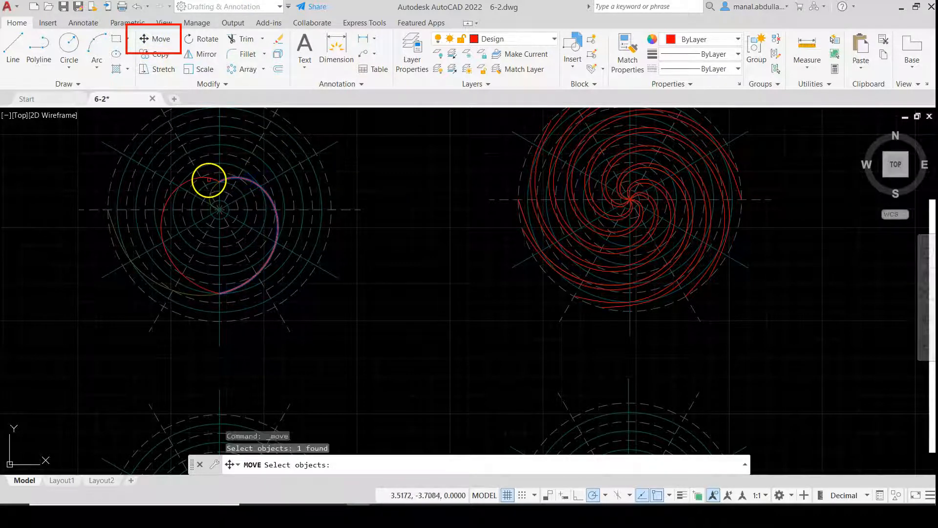
left_click(210, 178)
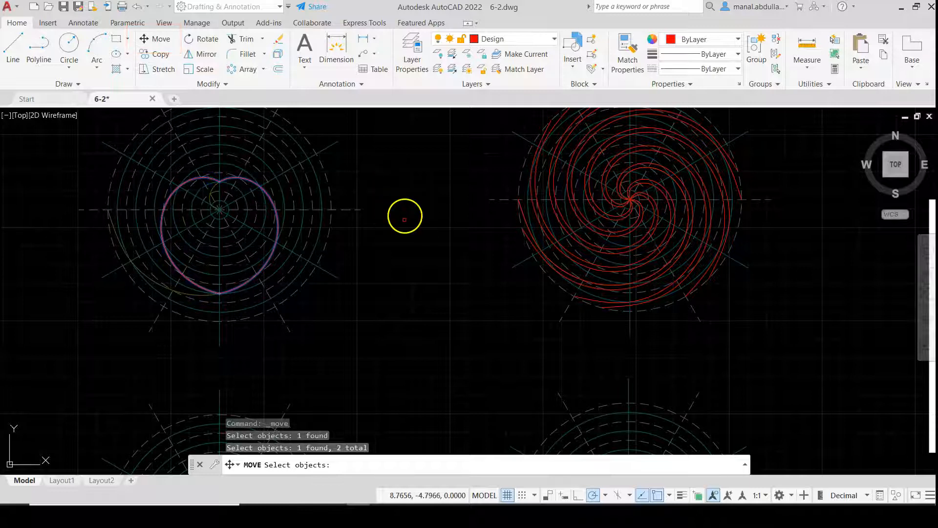
key("Return")
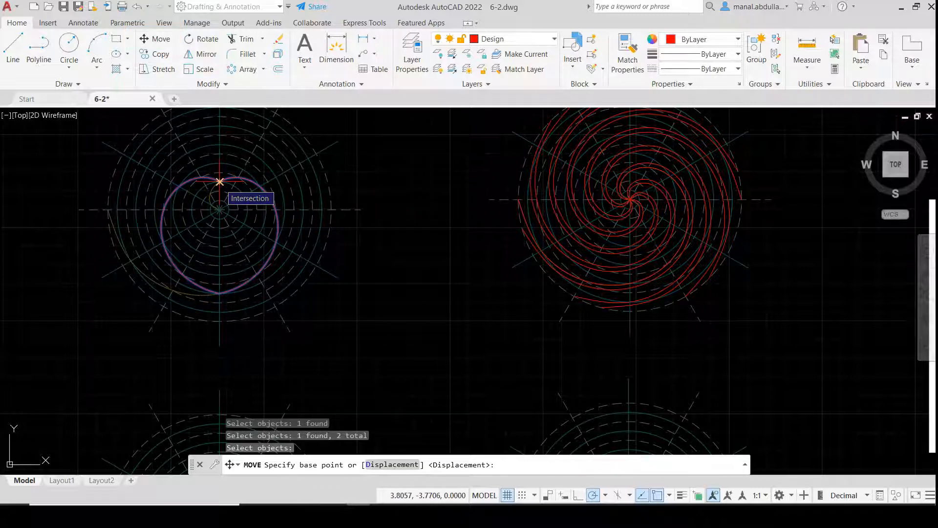
left_click(219, 182)
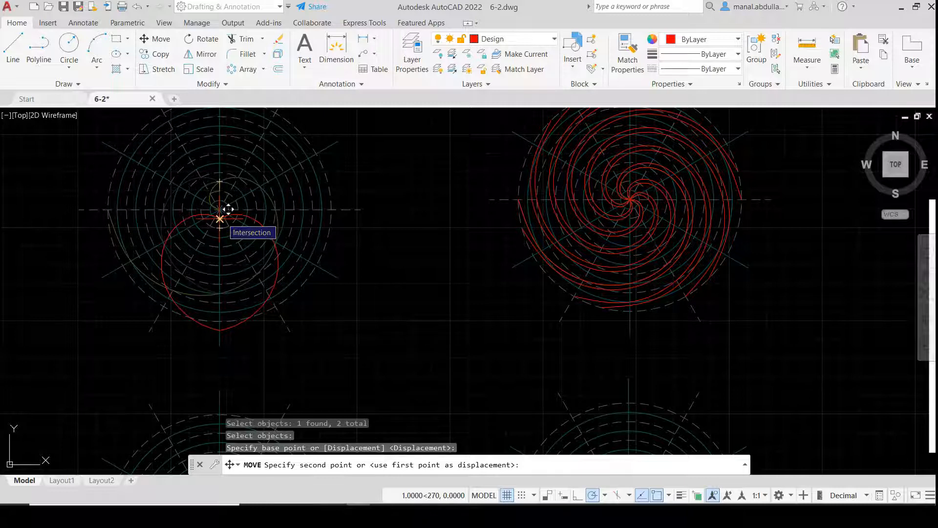
scroll(228, 209, "up", 5)
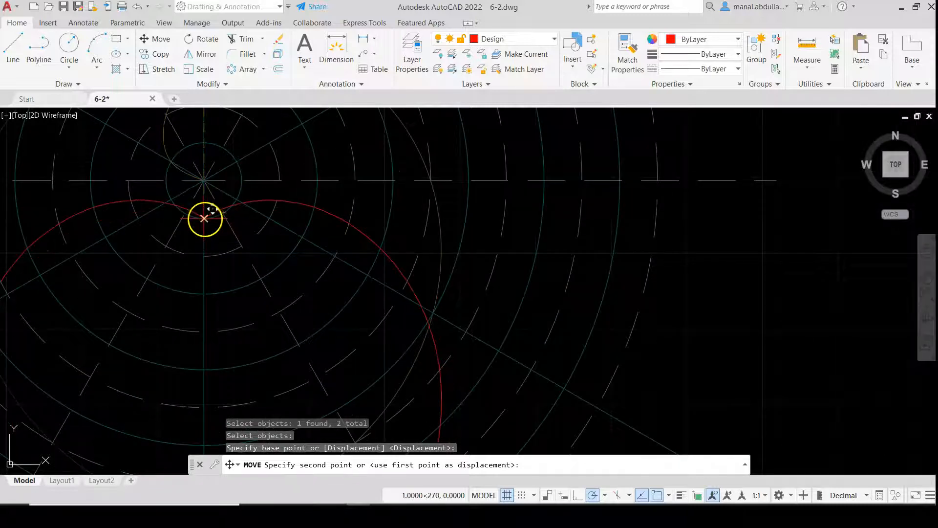
left_click(213, 210)
scroll(274, 314, "down", 5)
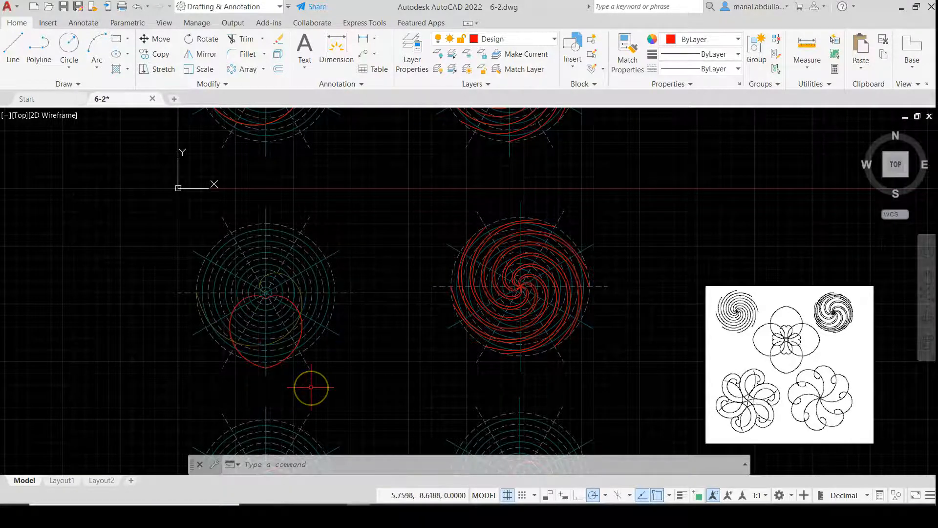
Step: Join the two heart halves in the middle-left figure into a single spline
type("join")
key("Return")
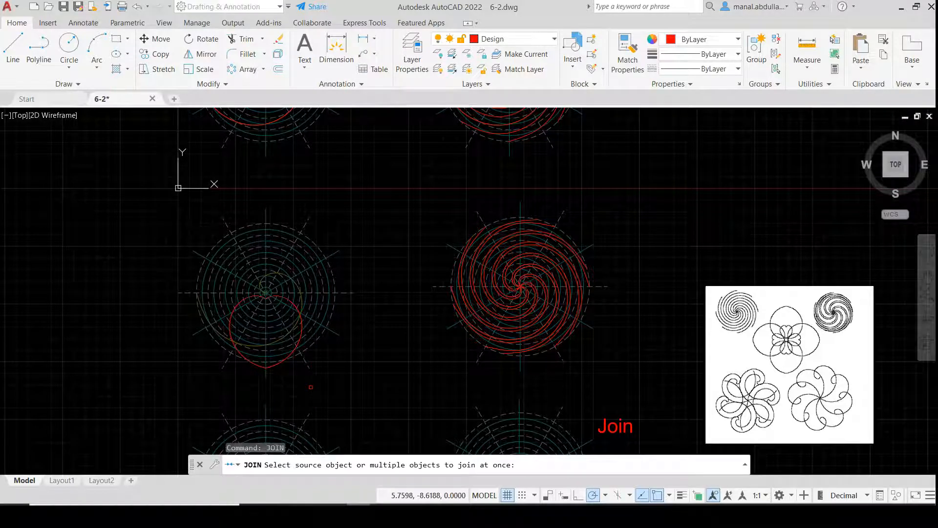
left_click(275, 364)
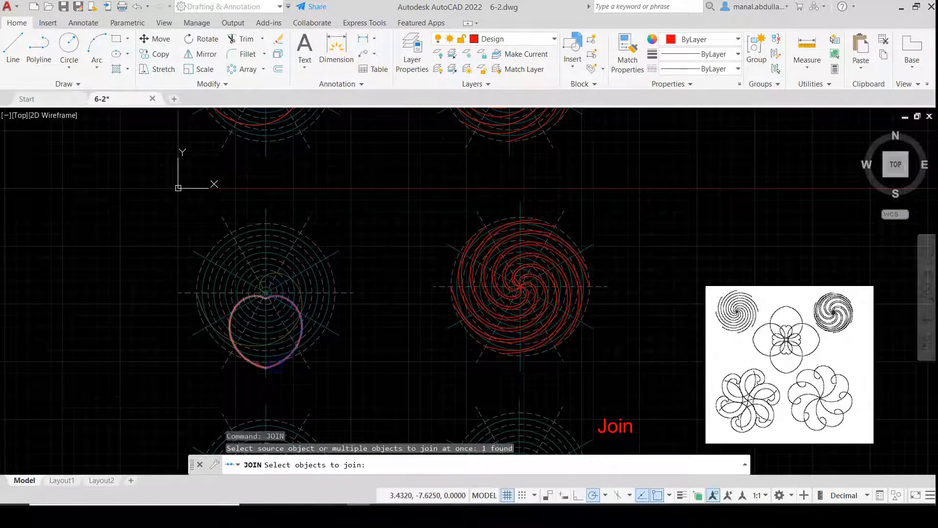
left_click(259, 363)
key("Return")
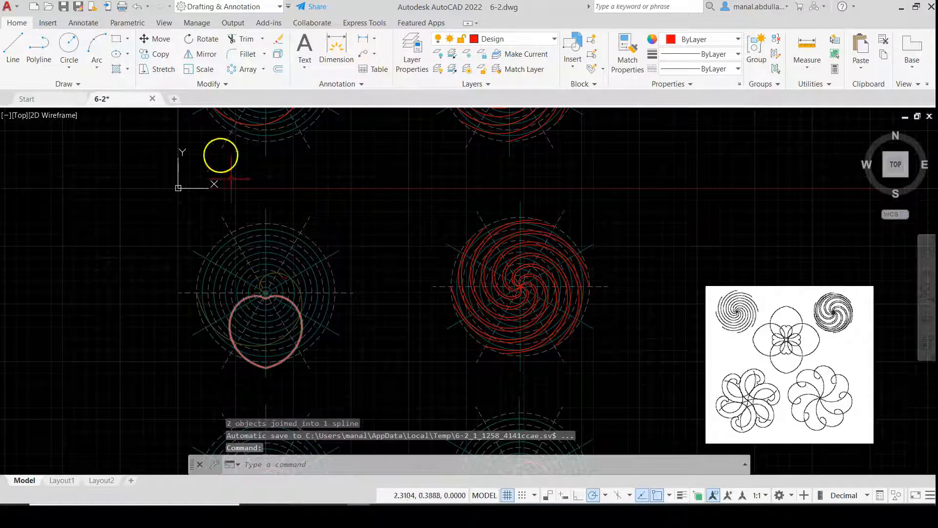
Step: Copy the joined heart by its notch about 6.96 units at 180° into the empty space beside the middle-left figure
left_click(154, 57)
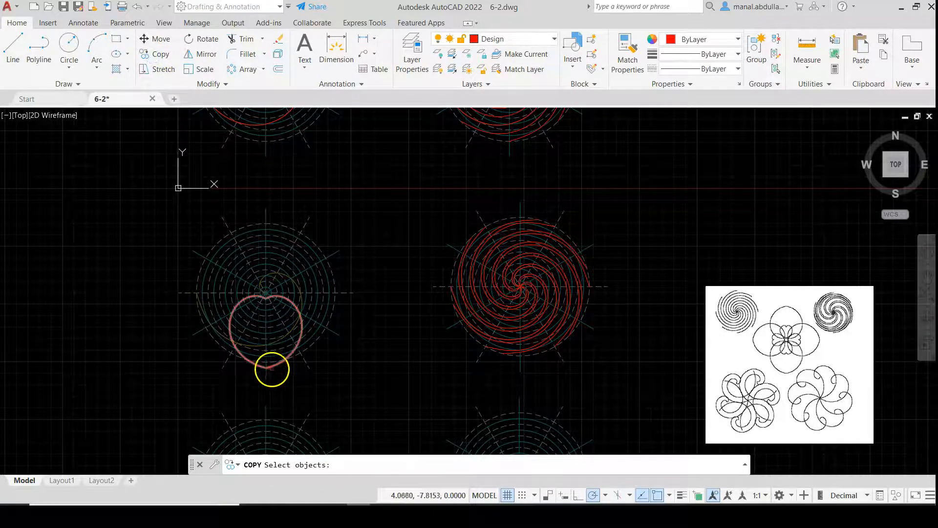
left_click(272, 368)
key("Return")
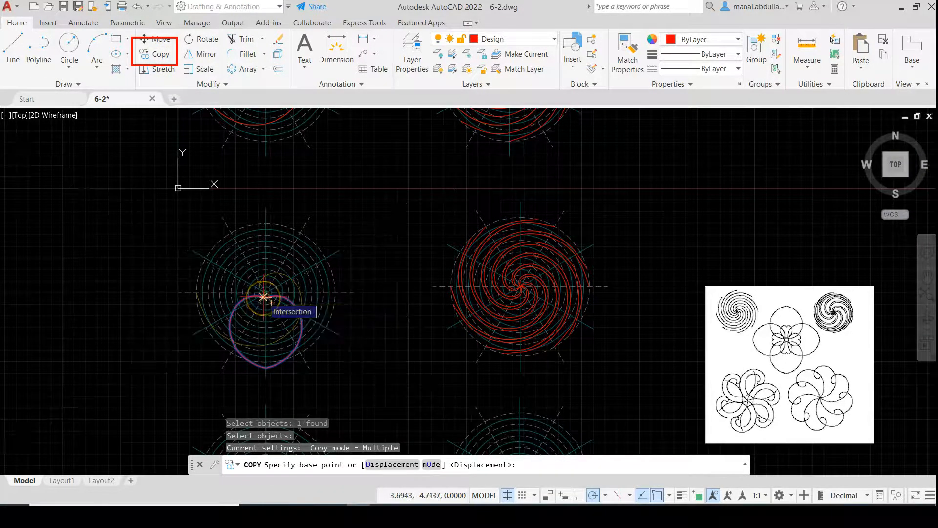
scroll(263, 296, "up", 4)
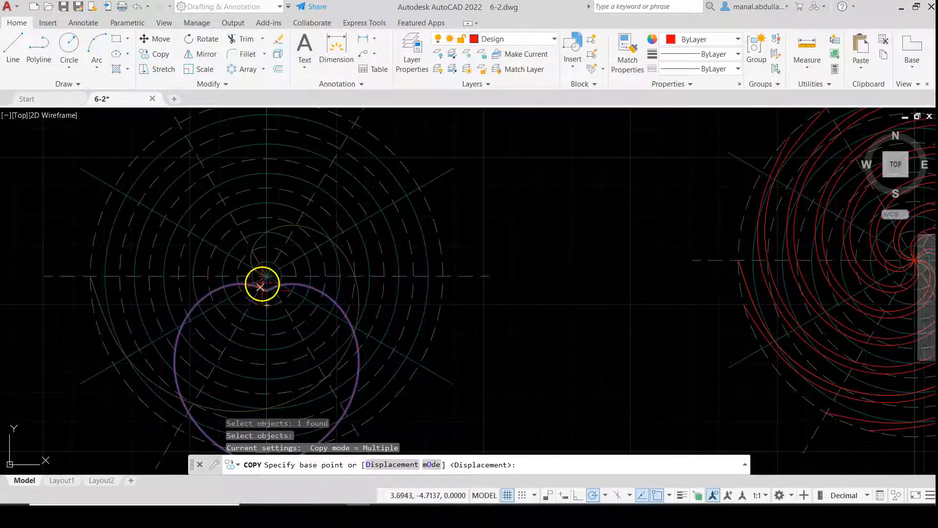
scroll(267, 287, "up", 3)
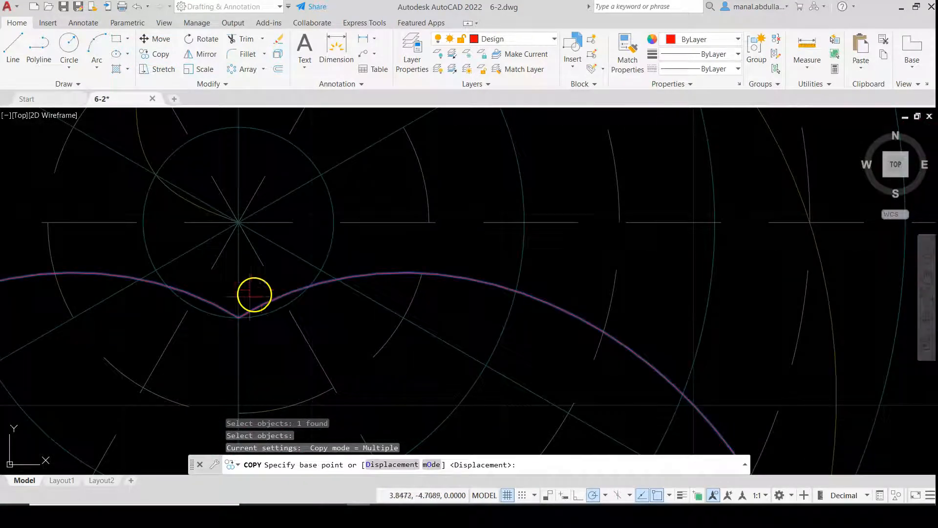
left_click(239, 318)
scroll(240, 342, "down", 5)
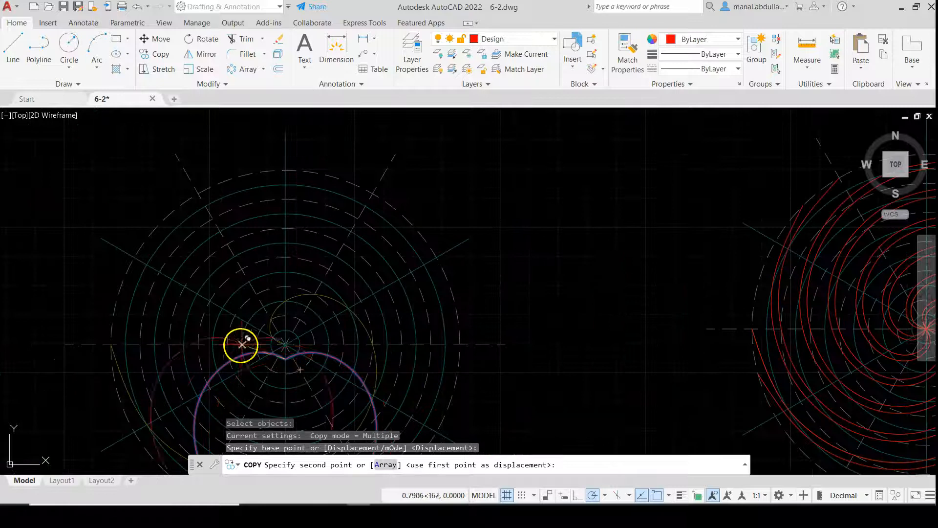
scroll(369, 322, "down", 4)
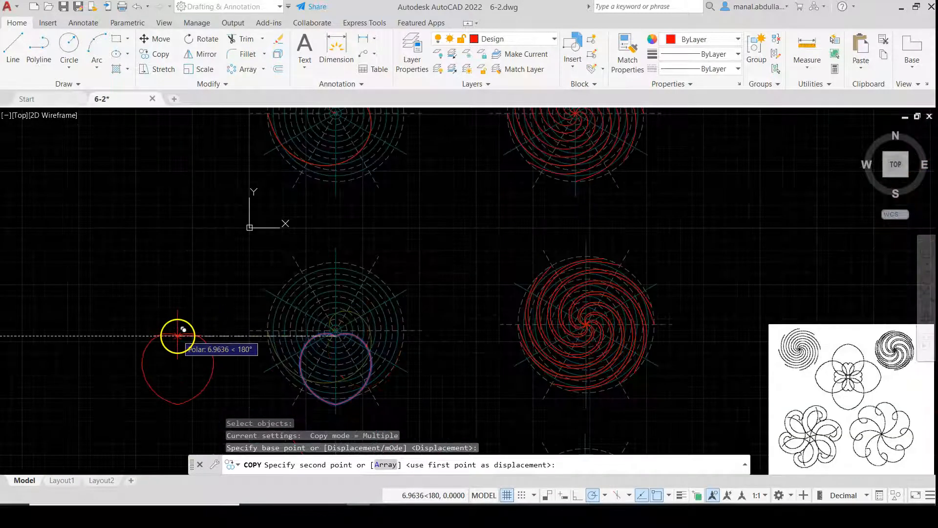
left_click(177, 335)
key("Escape")
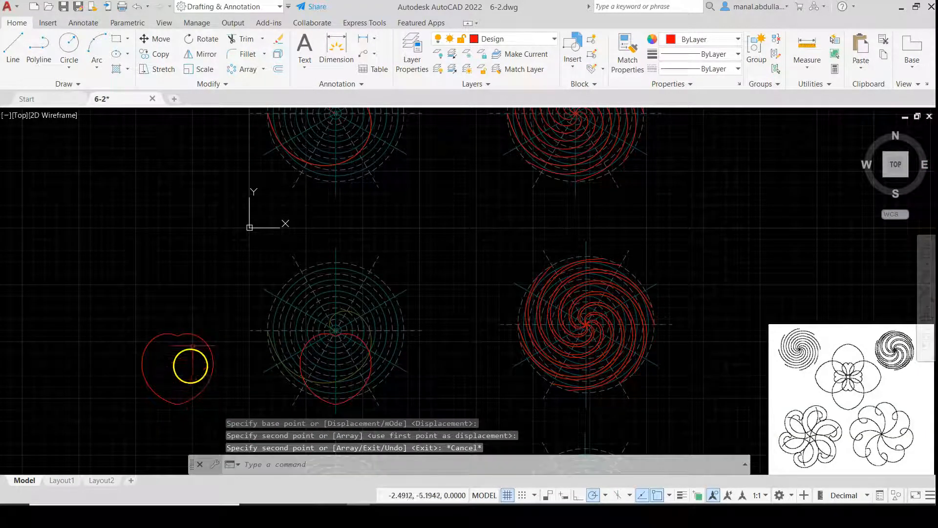
Step: Scale the copied heart about its notch by a factor of 0.35
left_click(196, 69)
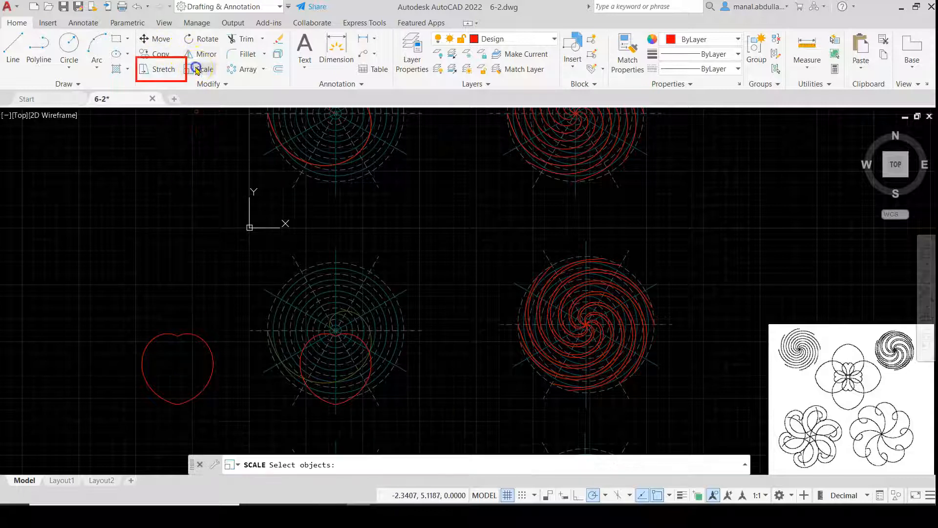
left_click(191, 334)
key("Return")
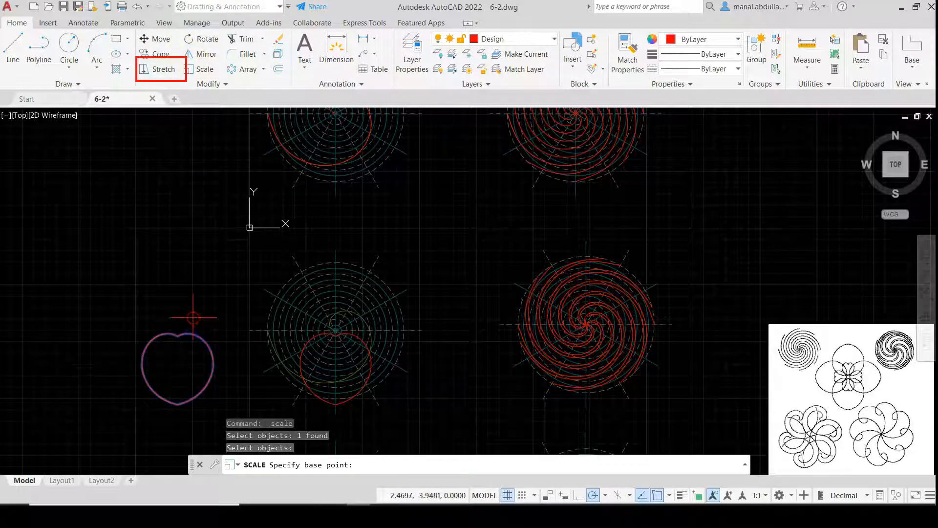
left_click(177, 336)
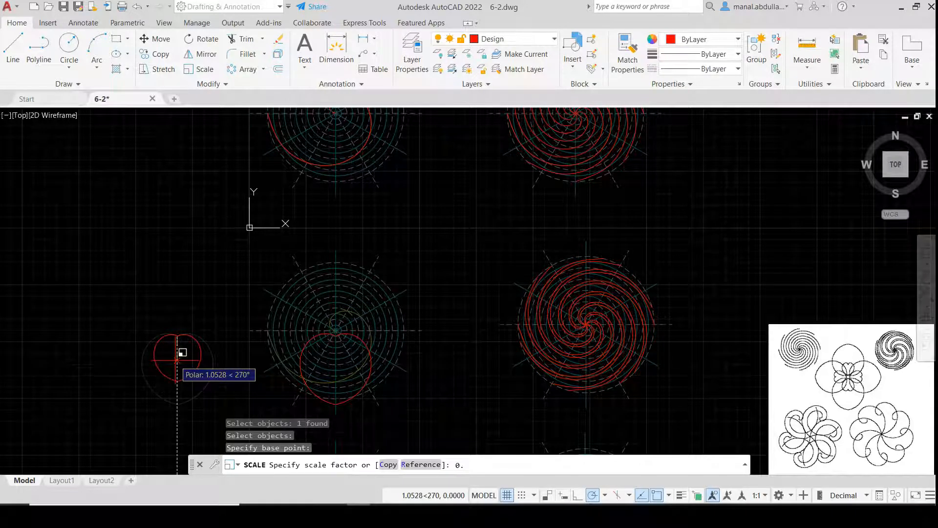
type("0.35")
key("Return")
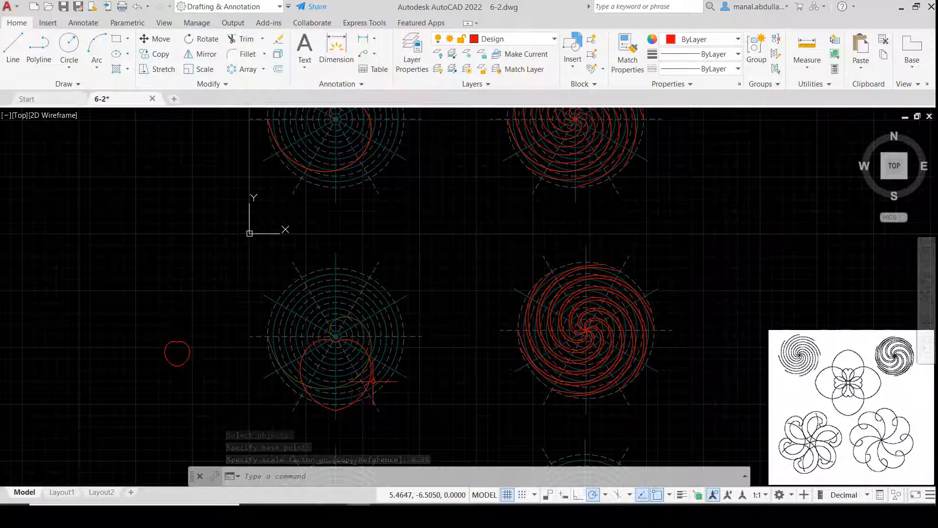
Step: Mirror the small heart about a horizontal line just above it, keeping the source object
left_click(203, 54)
left_click(203, 330)
left_click(139, 380)
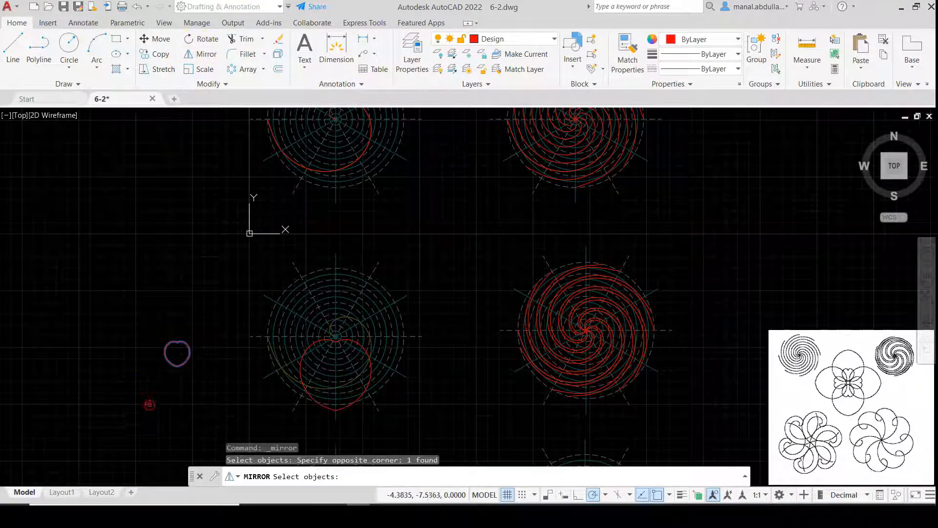
key("Return")
right_click(248, 351)
right_click(651, 263, "shift")
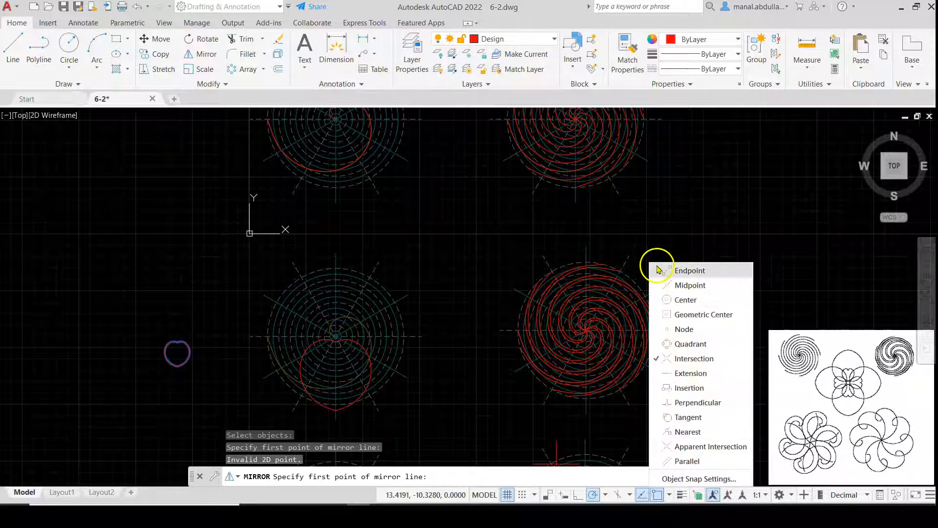
left_click(657, 284)
left_click(211, 413)
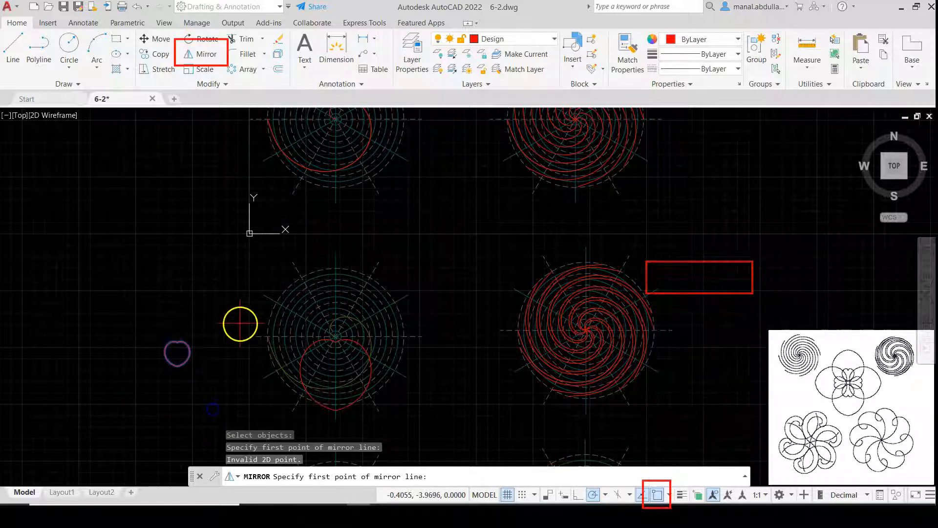
left_click(250, 336)
left_click(105, 337)
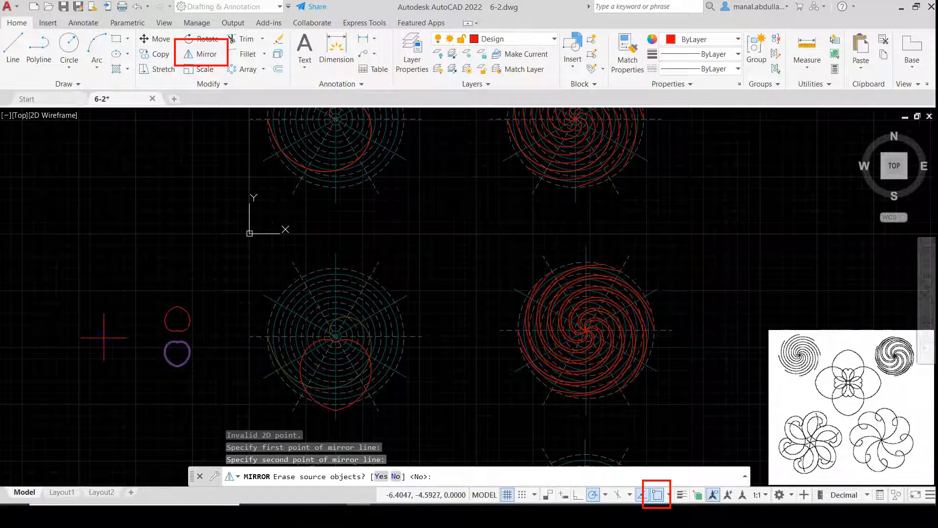
key("Return")
Step: Delete the original small heart below its mirrored copy
left_click(196, 335)
left_click(142, 372)
key("Delete")
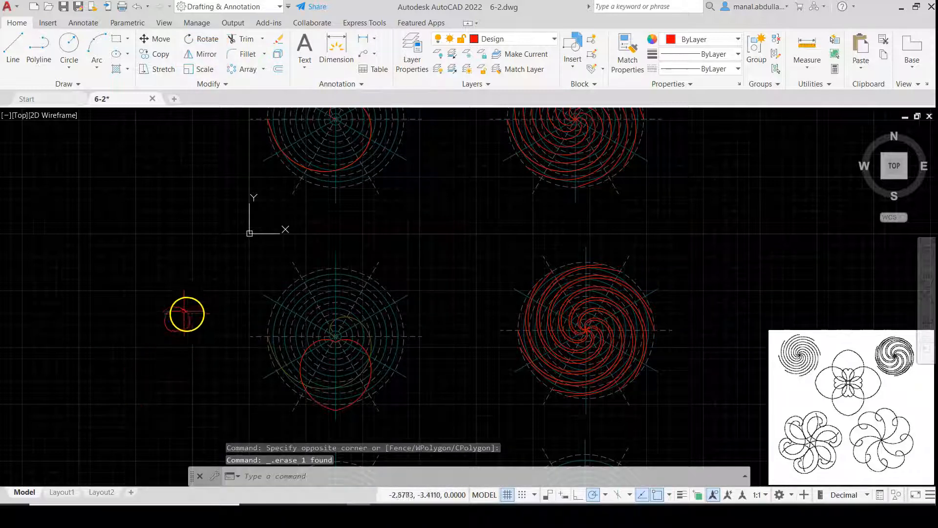
Step: Move the inverted small heart by its pointed tip onto the notch of the large heart in the middle-left figure
left_click(154, 40)
left_click(191, 288)
left_click(134, 345)
key("Return")
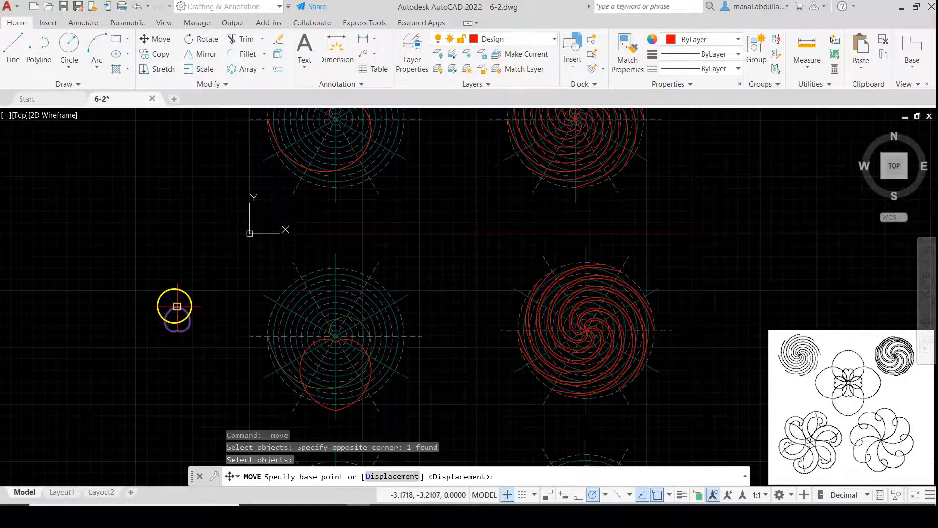
left_click(177, 306)
scroll(353, 371, "up", 4)
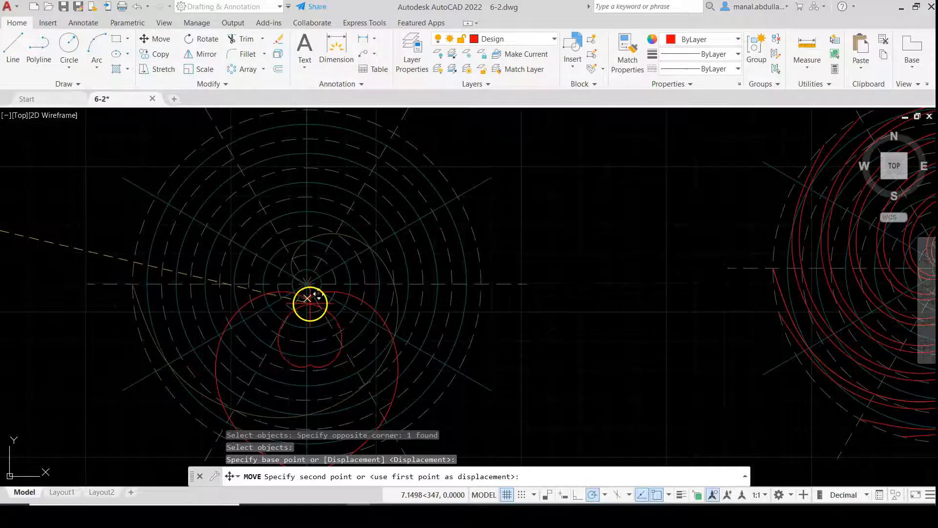
left_click(308, 289)
scroll(308, 293, "down", 2)
scroll(350, 398, "down", 4)
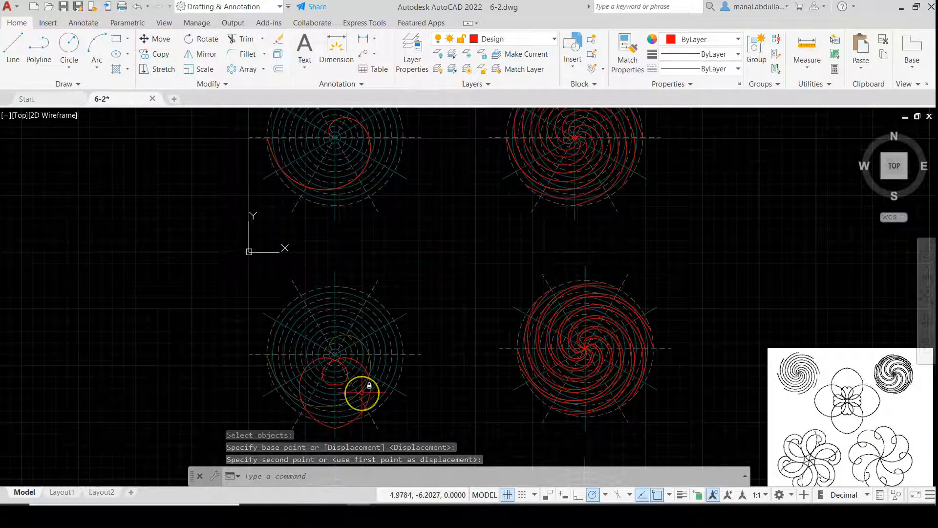
Step: Create a polar array of the small and large hearts about the centre of the concentric circles
left_click(263, 70)
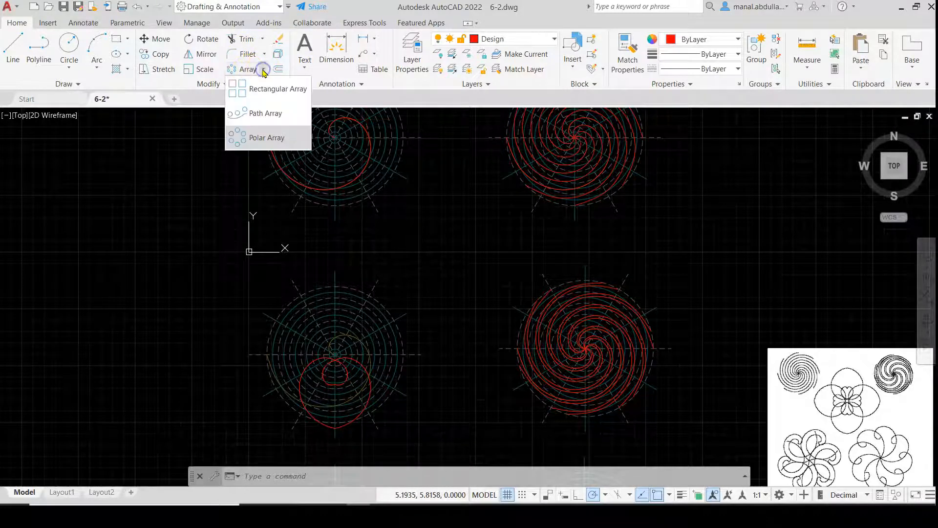
left_click(259, 137)
left_click(340, 384)
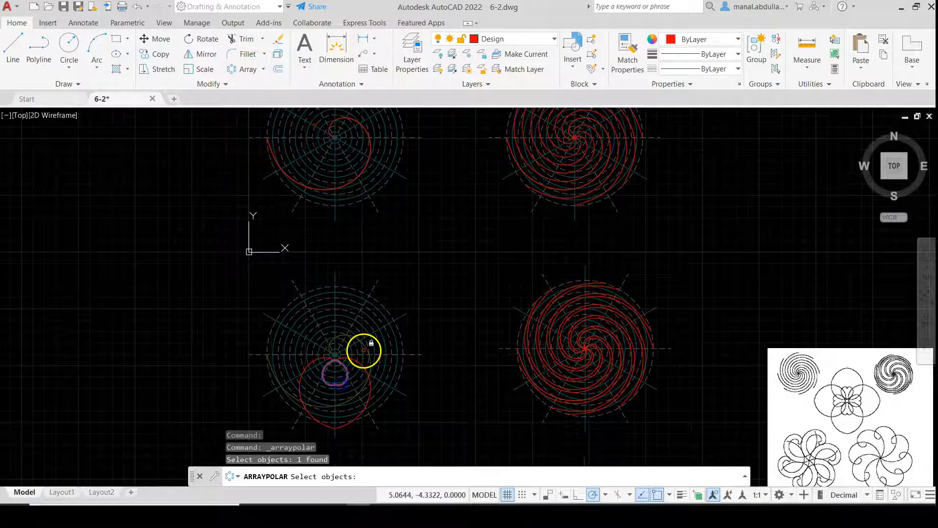
left_click(362, 364)
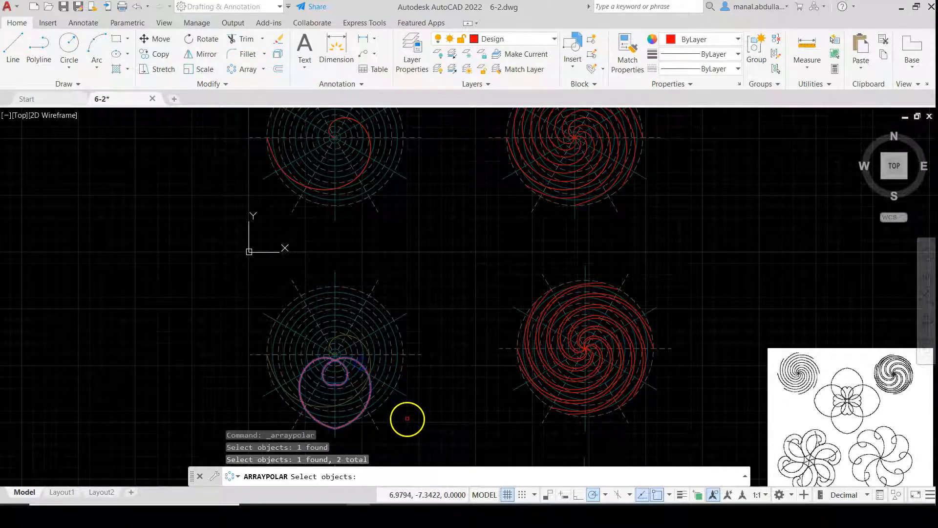
key("Return")
scroll(361, 369, "up", 4)
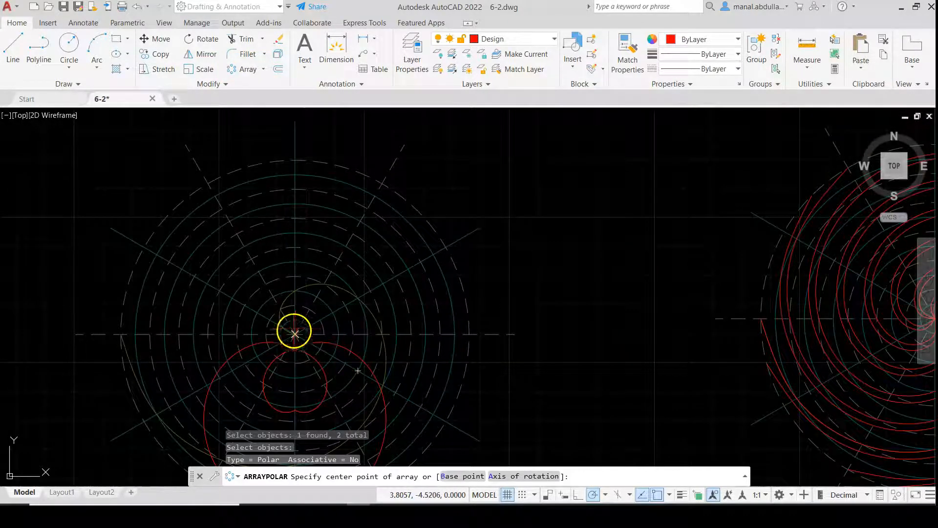
left_click(357, 371)
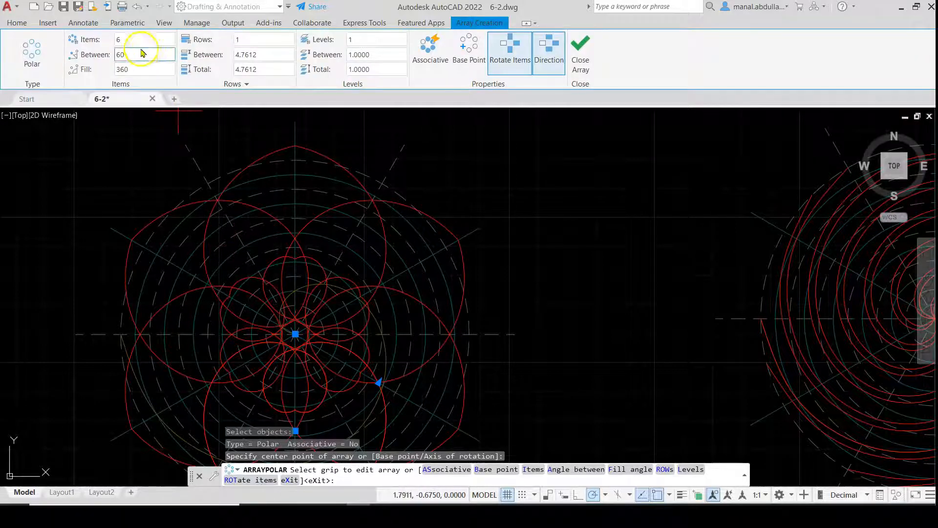
Step: Set the heart array to 4 items and finish the array
double_click(114, 40)
key("Return")
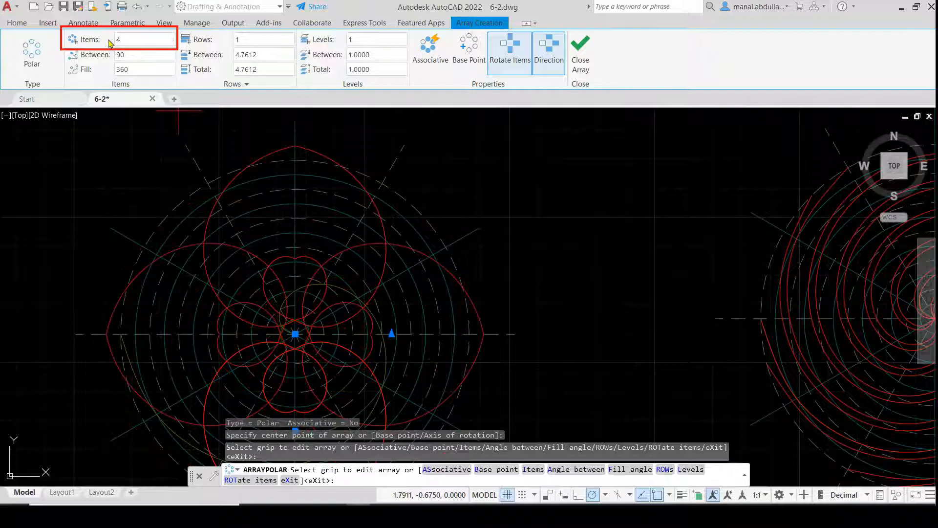
scroll(586, 344, "down", 2)
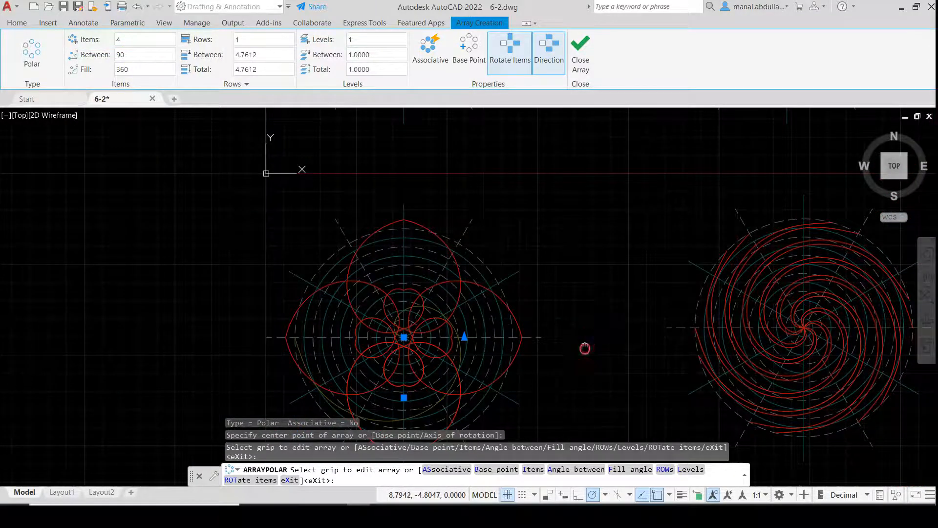
middle_click_drag(584, 348, 474, 293)
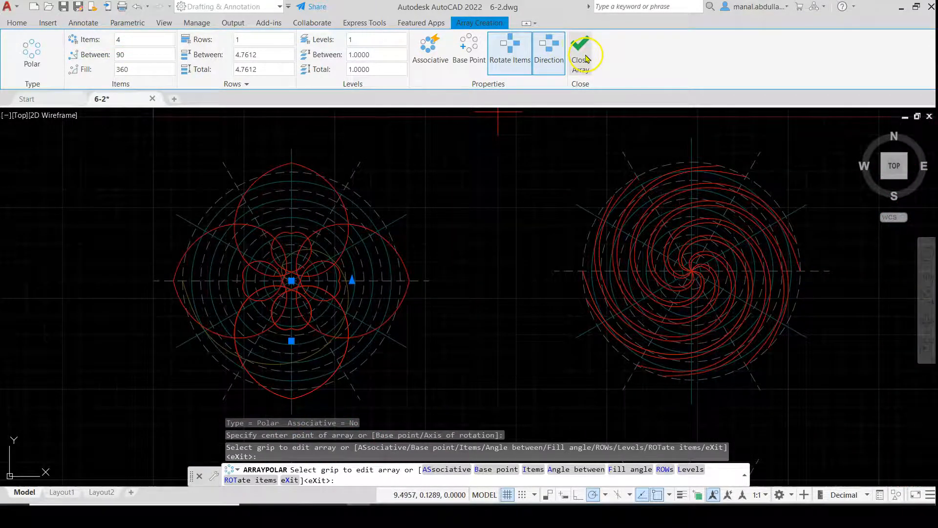
left_click(585, 58)
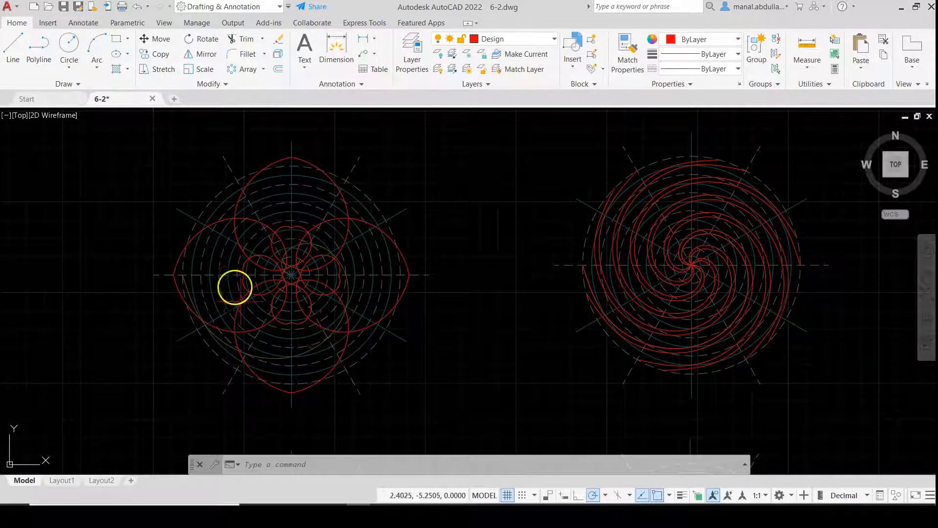
Step: Move the spiral in the lower-right figure by its outer endpoint onto the centre of its concentric circles
scroll(495, 373, "down", 4)
middle_click_drag(628, 395, 500, 316)
scroll(626, 304, "up", 3)
scroll(626, 304, "up", 2)
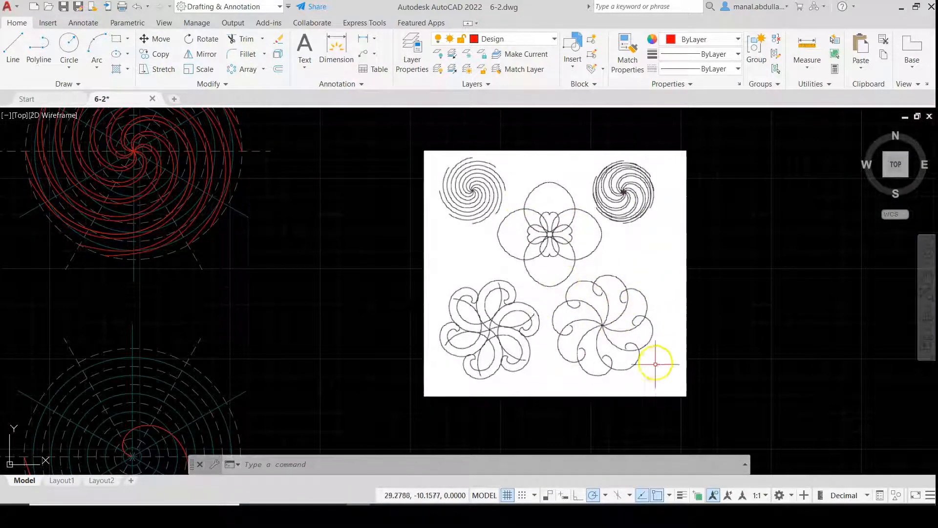
scroll(648, 332, "up", 2)
scroll(598, 346, "down", 4)
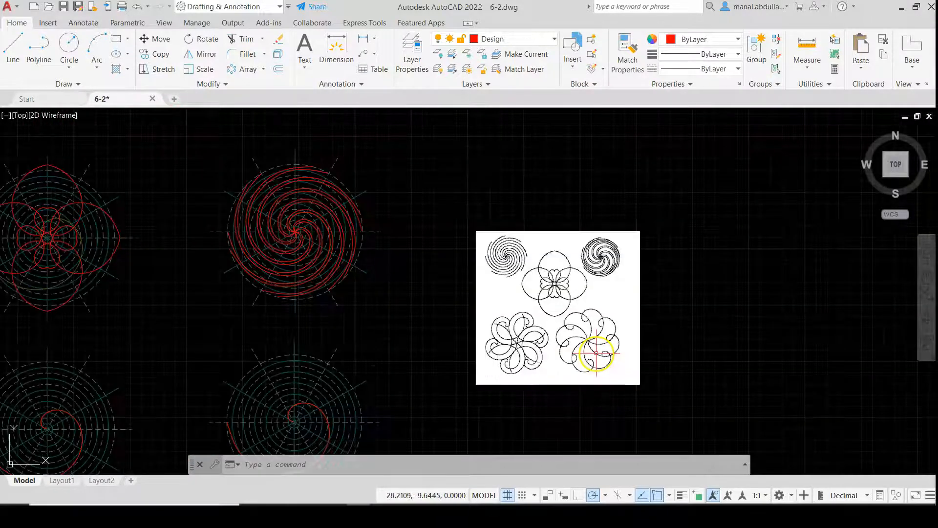
mouse_move(396, 366)
middle_mouse_down()
mouse_move(431, 284)
mouse_move(427, 293)
middle_mouse_up()
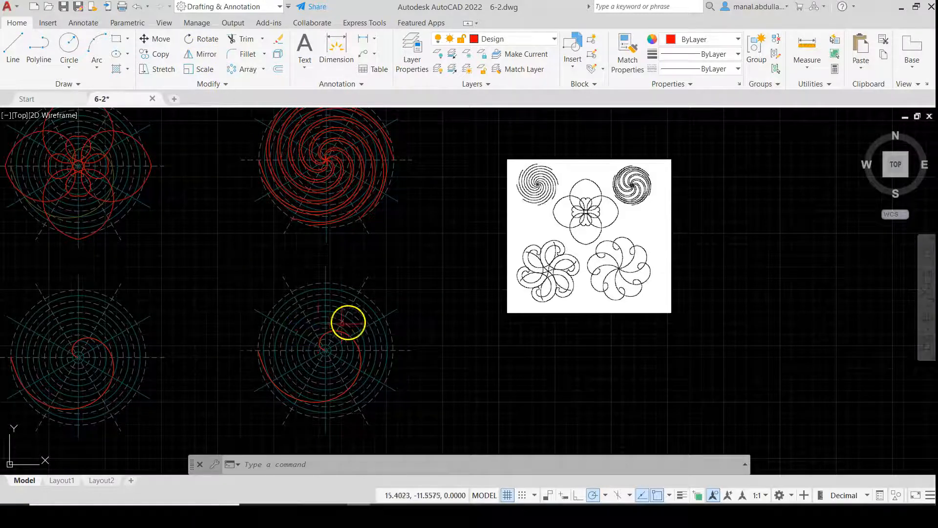
left_click(155, 39)
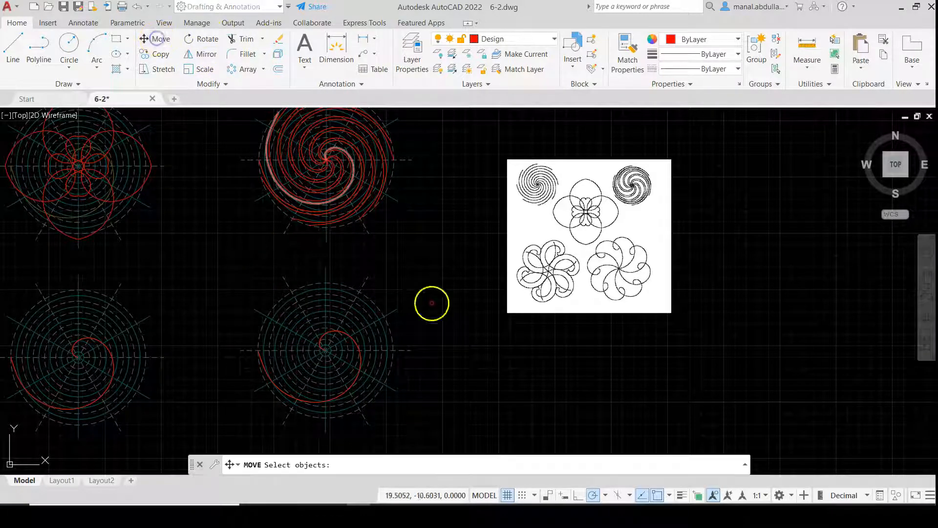
left_click(329, 400)
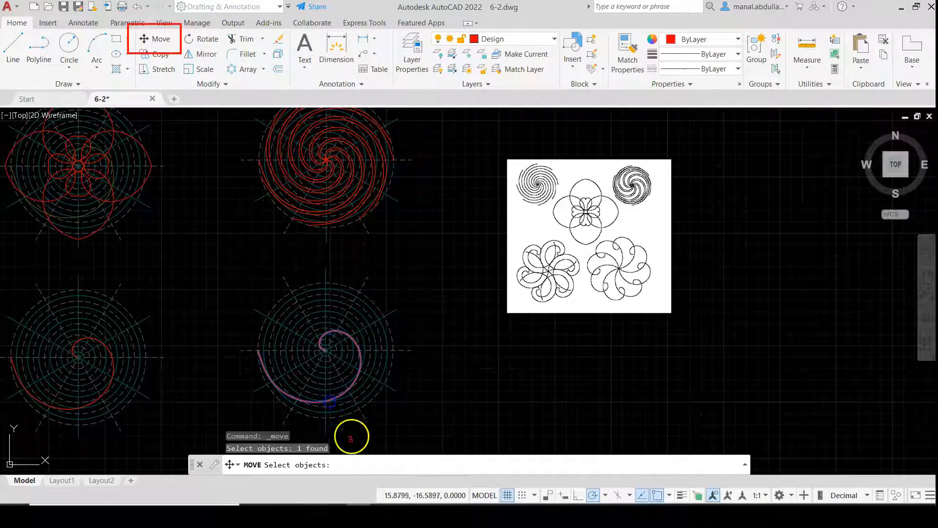
key("Return")
left_click(258, 350)
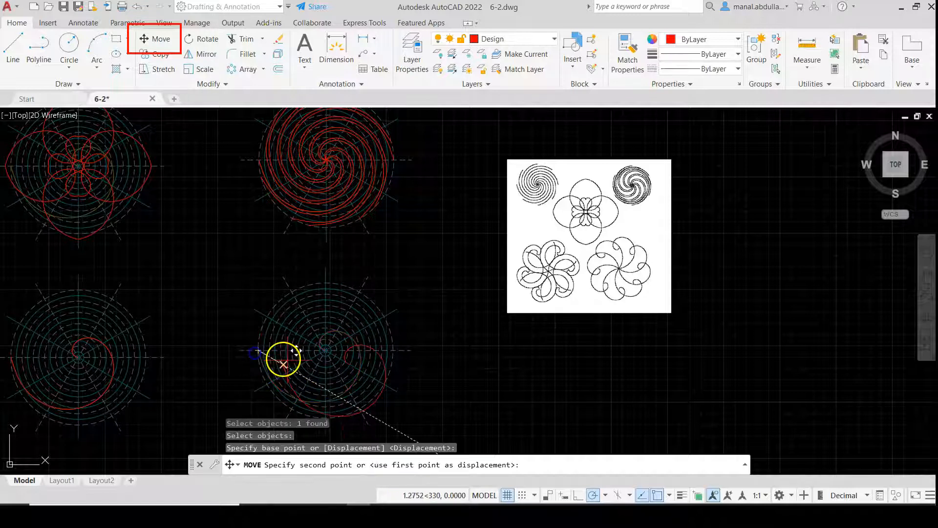
left_click(326, 349)
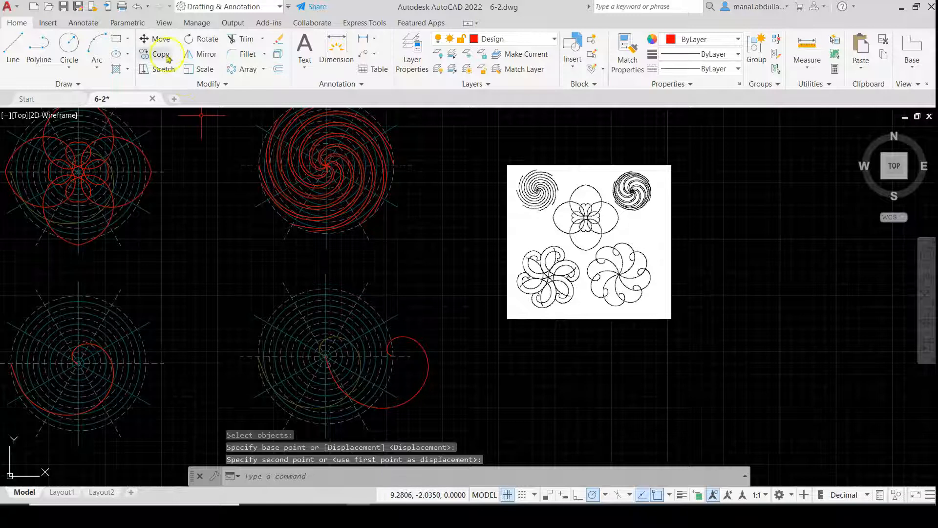
Step: Polar array the moved spiral about the centre of the lower-right figure with 8 items
left_click(252, 70)
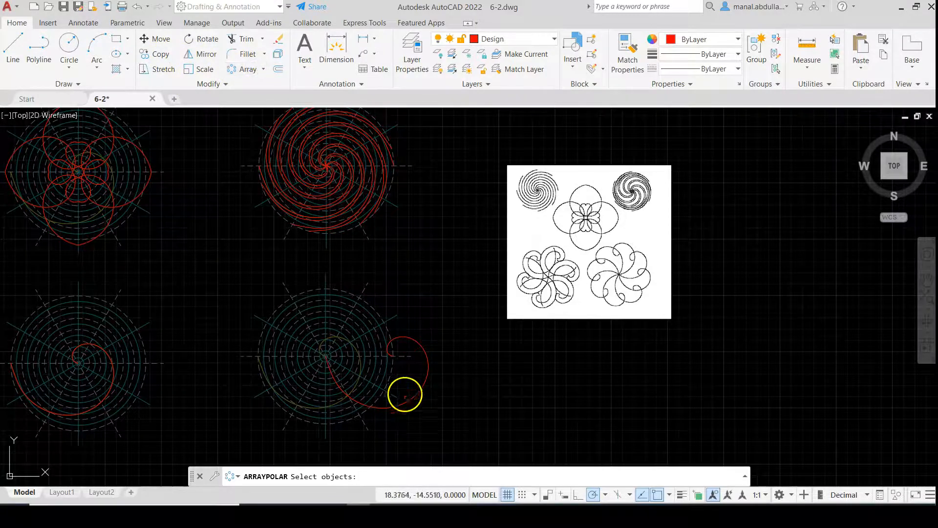
left_click(405, 394)
key("Return")
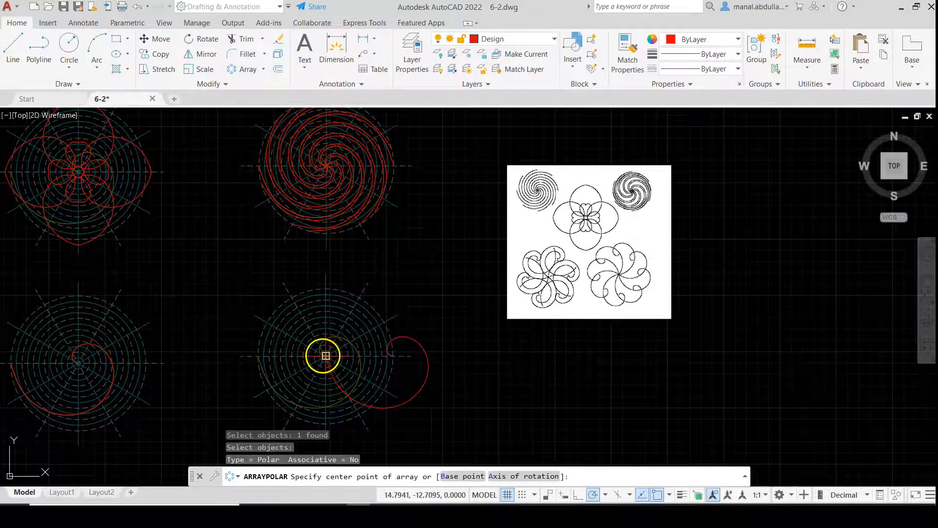
left_click(326, 356)
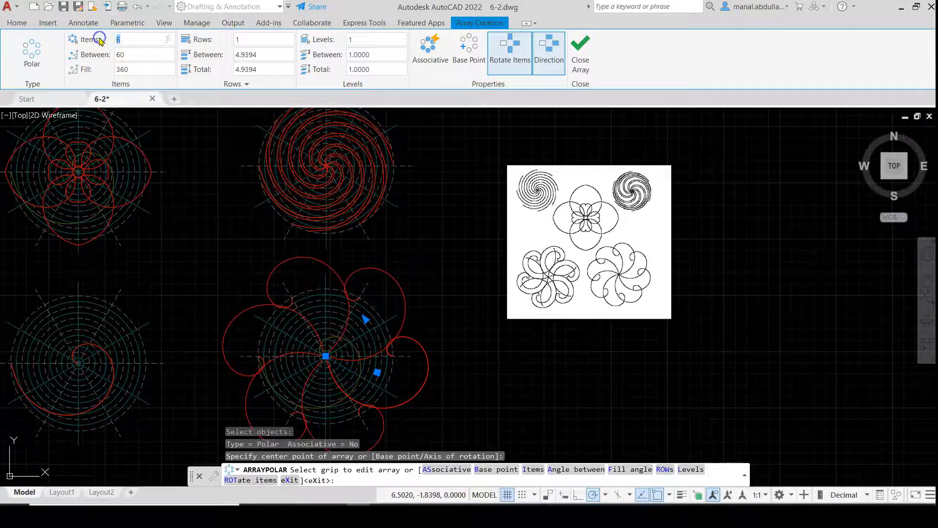
type("8")
key("Return")
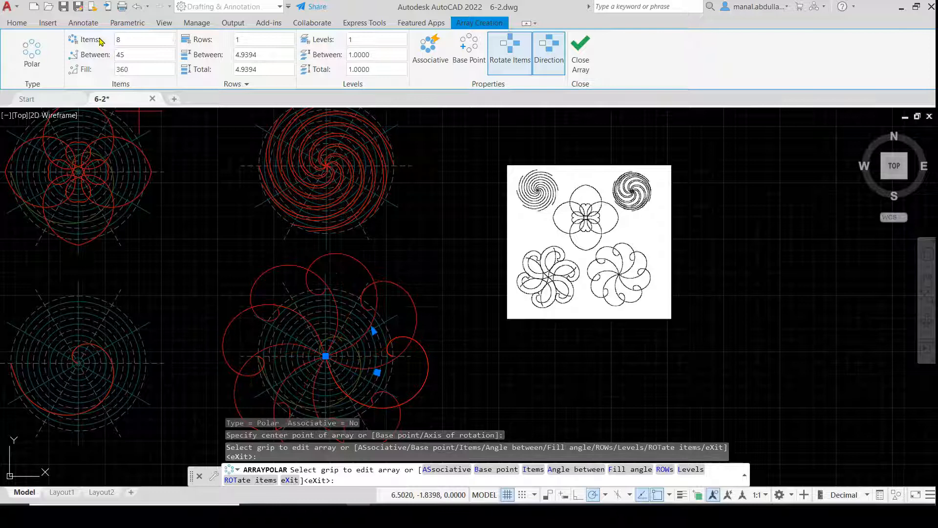
key("Return")
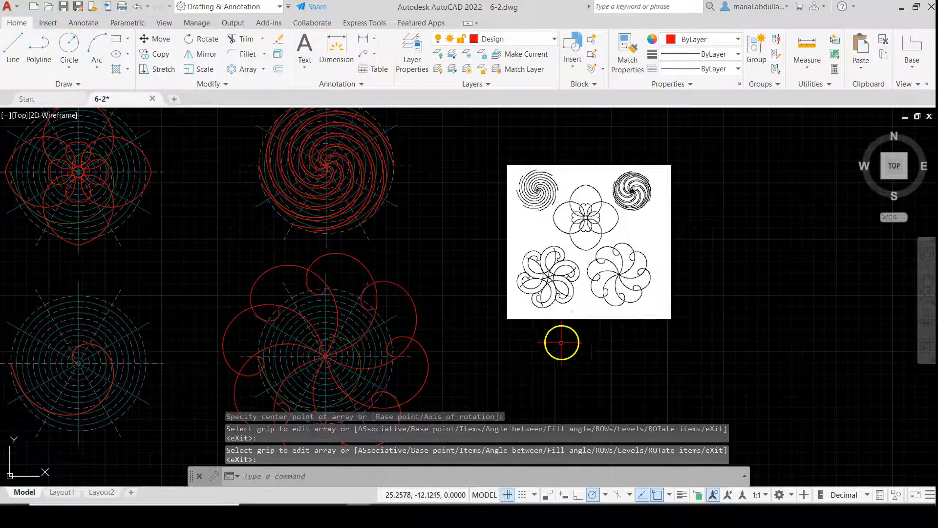
Step: Create a polar array of the spiral in the lower-left figure about the centre of its concentric circles
scroll(559, 342, "down", 2)
middle_click_drag(541, 350, 578, 310)
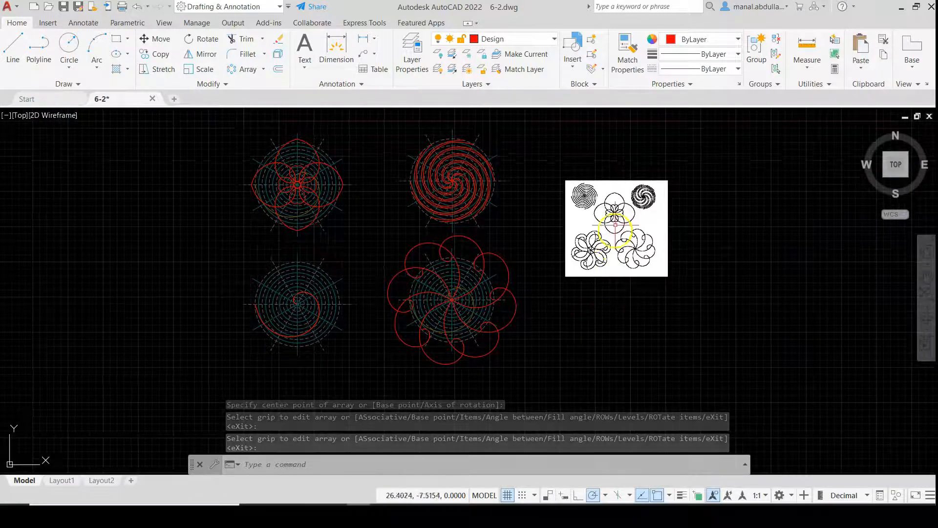
scroll(593, 259, "up", 7)
mouse_move(607, 255)
middle_mouse_down()
mouse_move(619, 262)
mouse_move(585, 325)
middle_mouse_up()
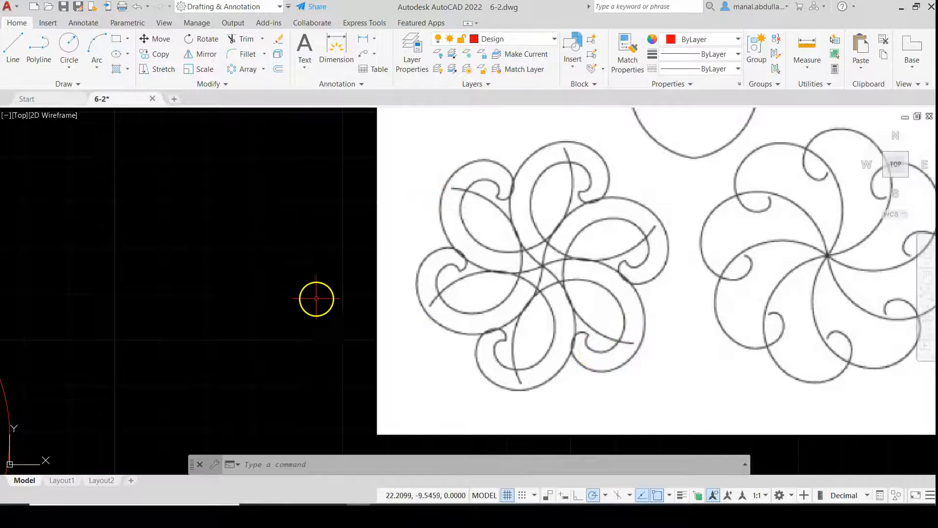
scroll(318, 303, "down", 8)
middle_click_drag(263, 326, 512, 283)
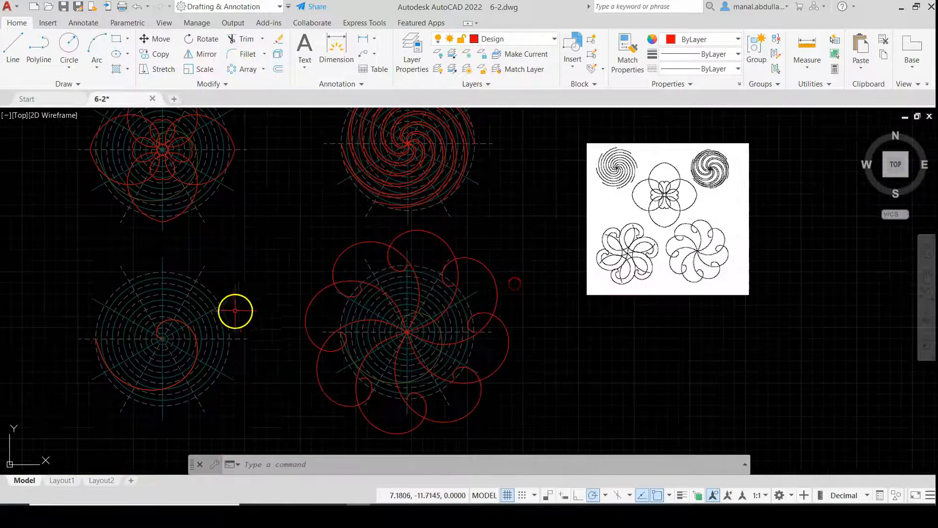
middle_click_drag(235, 311, 294, 285)
left_click(238, 70)
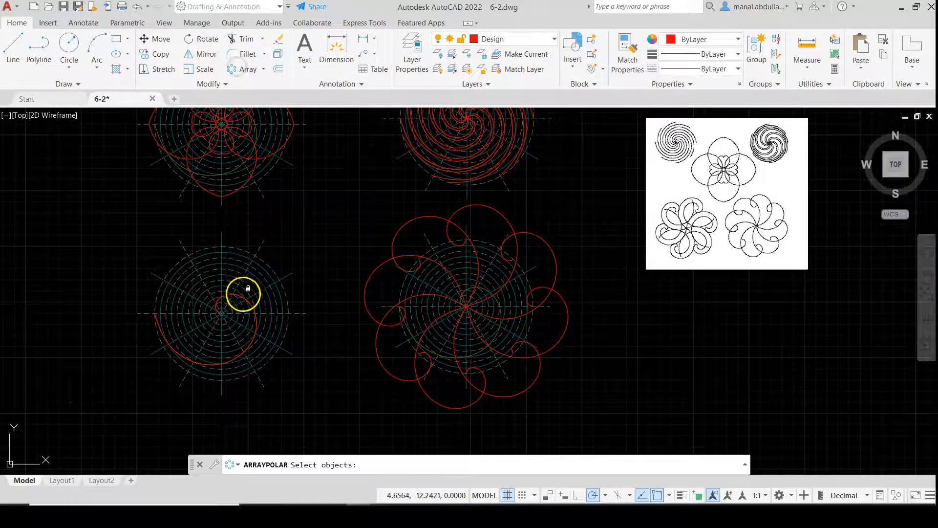
left_click(239, 296)
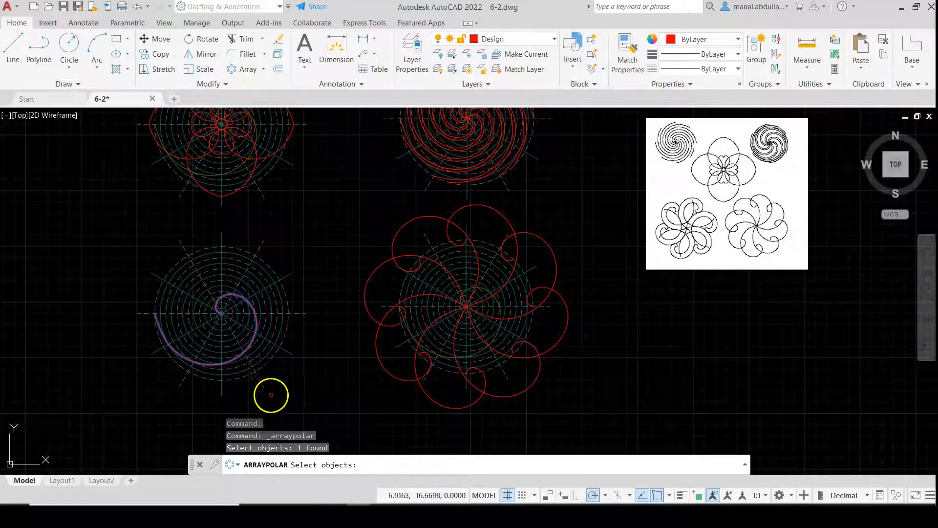
key("Return")
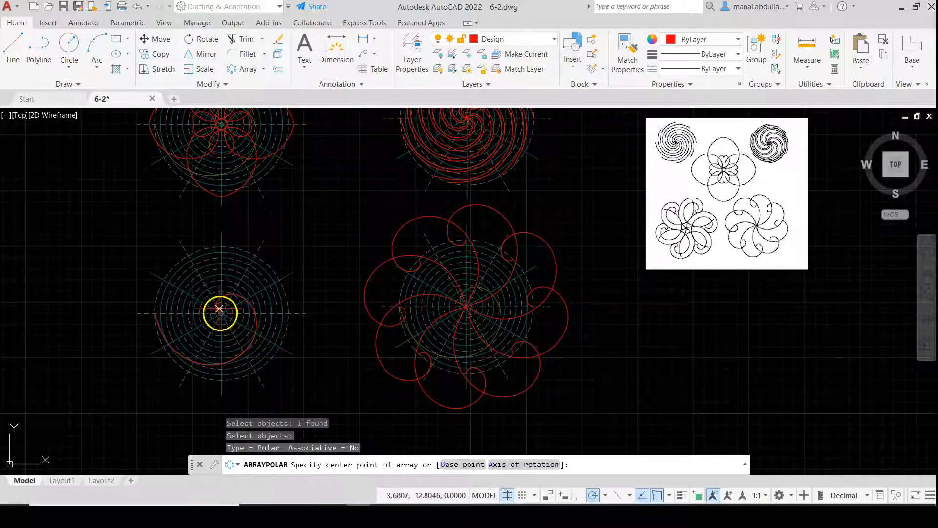
left_click(221, 313)
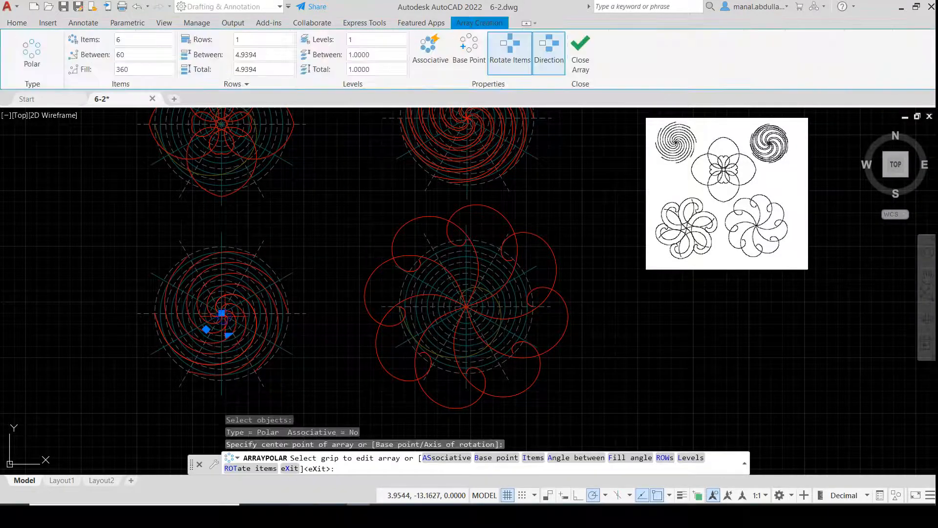
Step: Set the array to 2 items, try 40 degrees between them, settle on 60 degrees and finish the array
left_click(116, 40)
type("2")
key("Return")
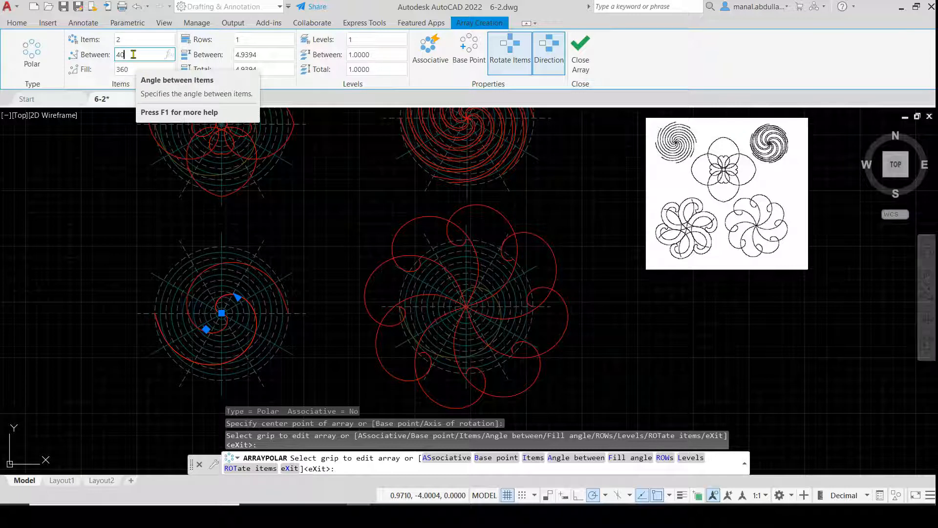
key("Return")
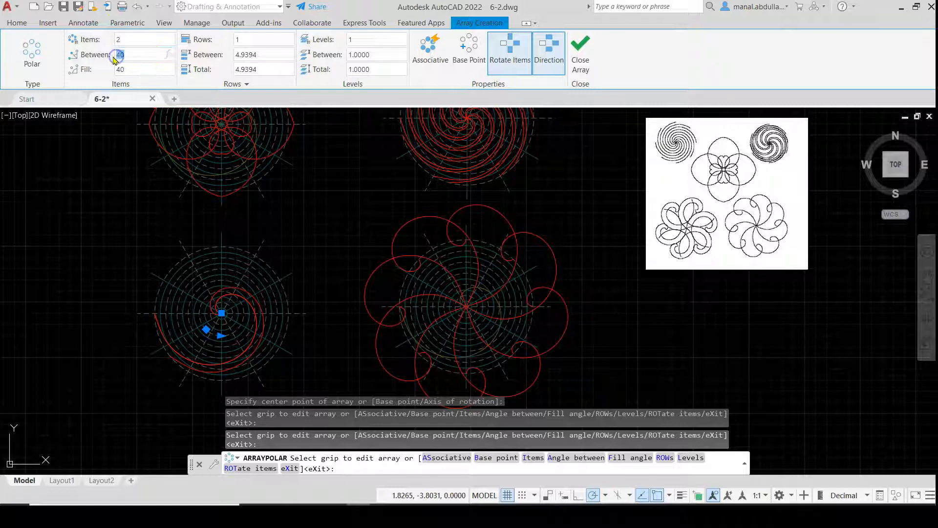
key("Return")
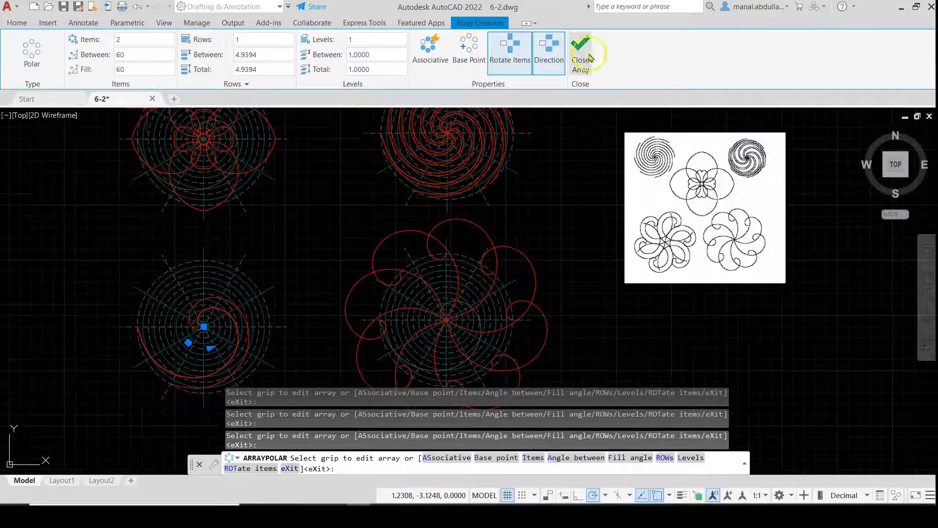
left_click(589, 57)
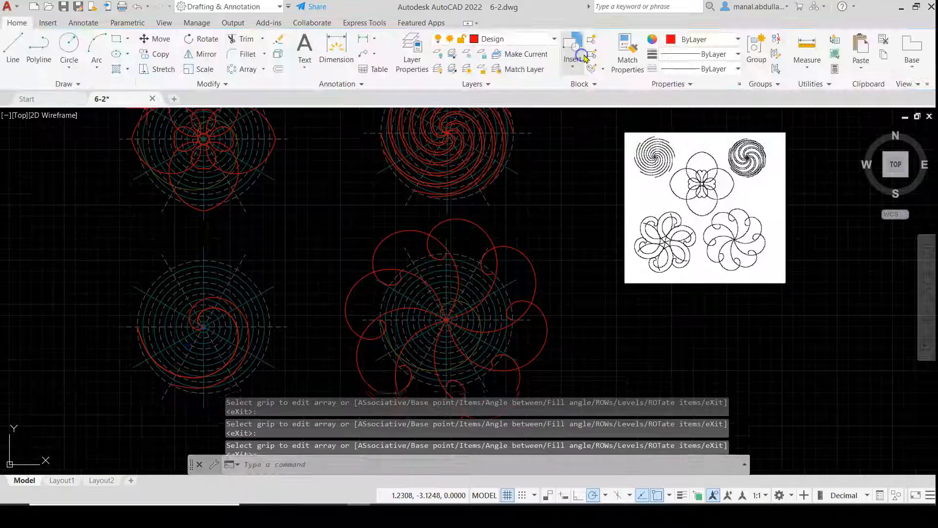
Step: Move both spirals in the lower-left figure from the outer spiral's crossing with the lower-right radial line to the circles' centre
left_click(159, 39)
left_click(224, 319)
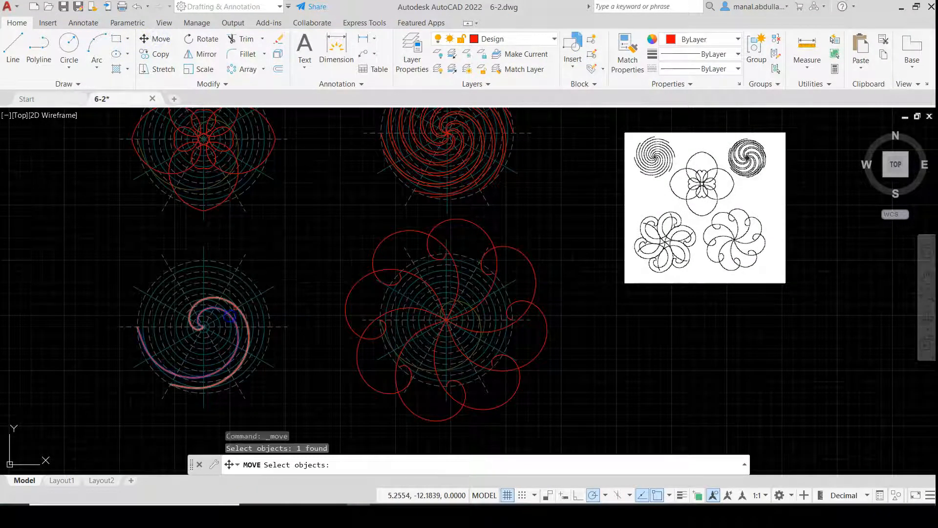
left_click(245, 350)
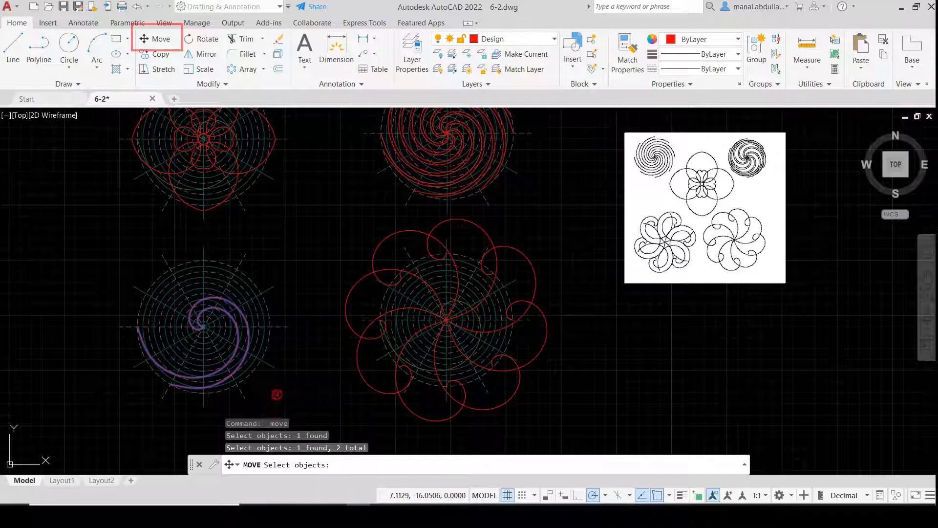
key("Return")
left_click(246, 351)
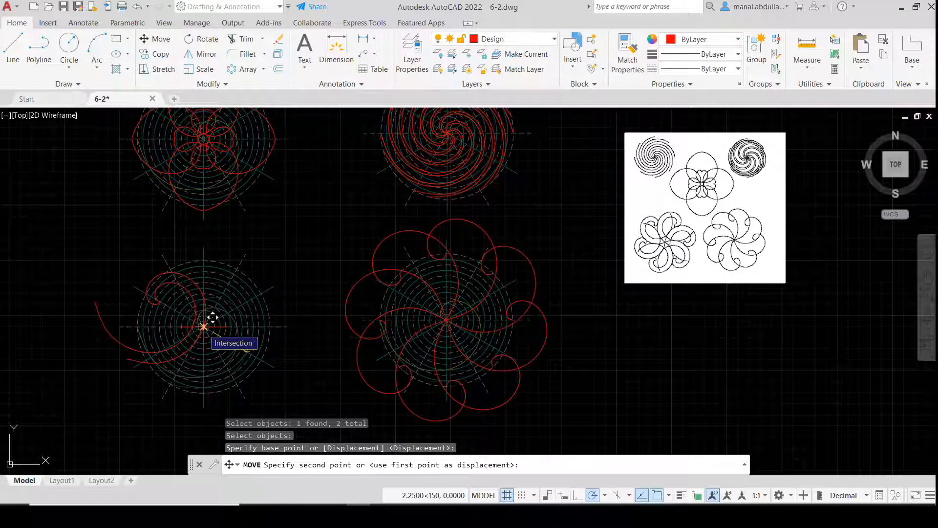
left_click(213, 318)
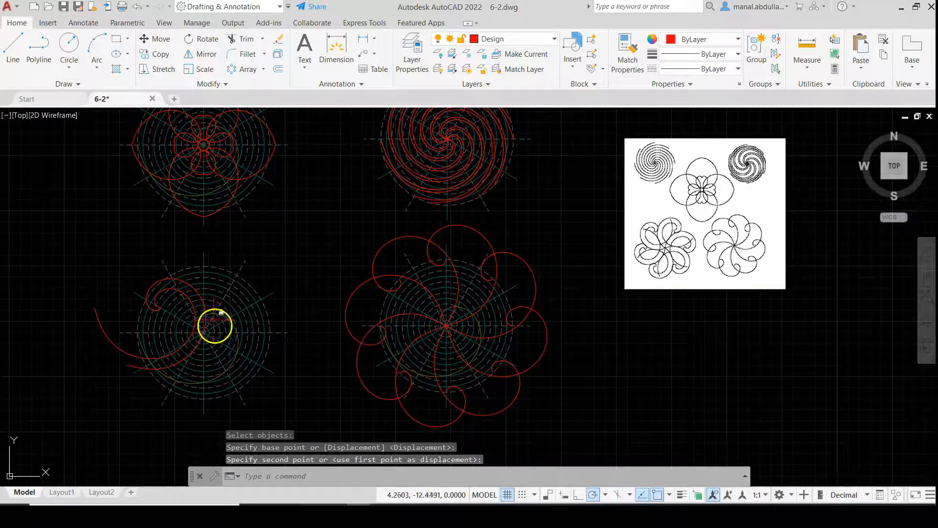
Step: Mirror both spirals about the 60-degree radial line through the lower-left figure's centre, erasing the source objects
left_click(201, 53)
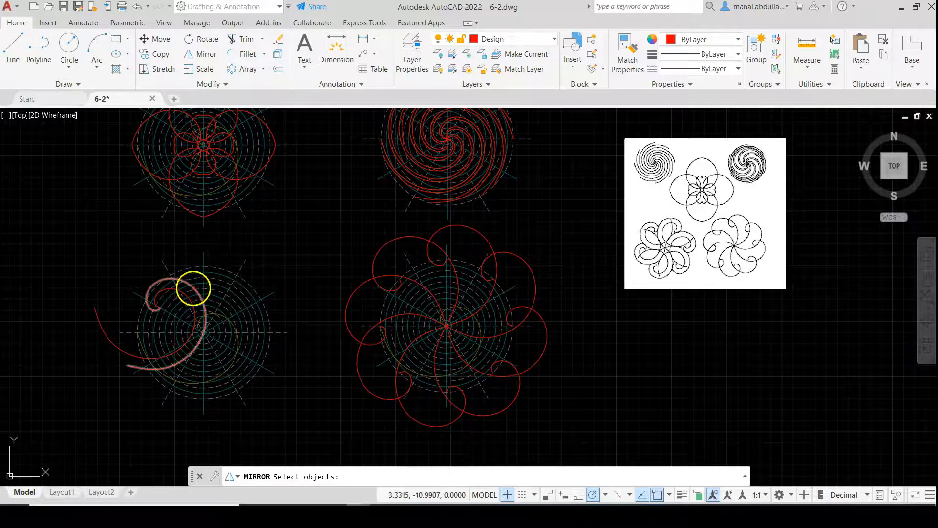
left_click(193, 287)
left_click(187, 297)
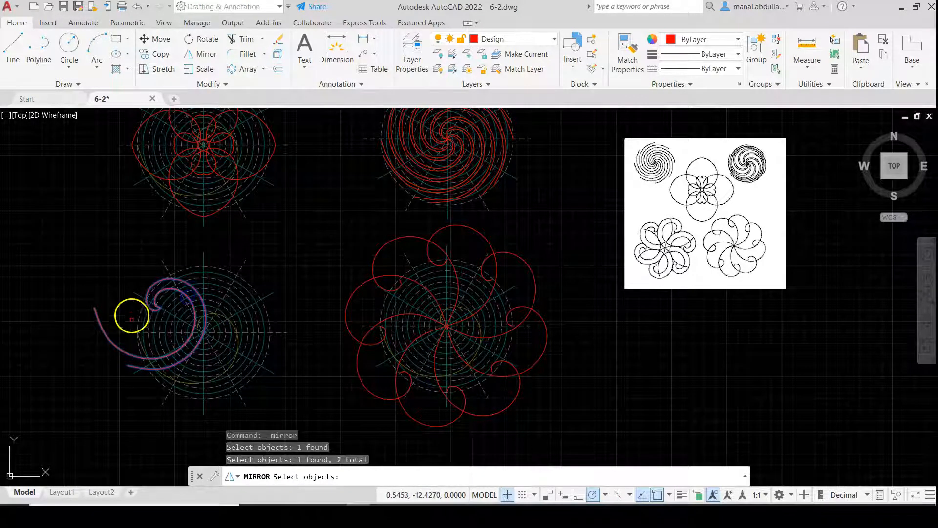
key("Return")
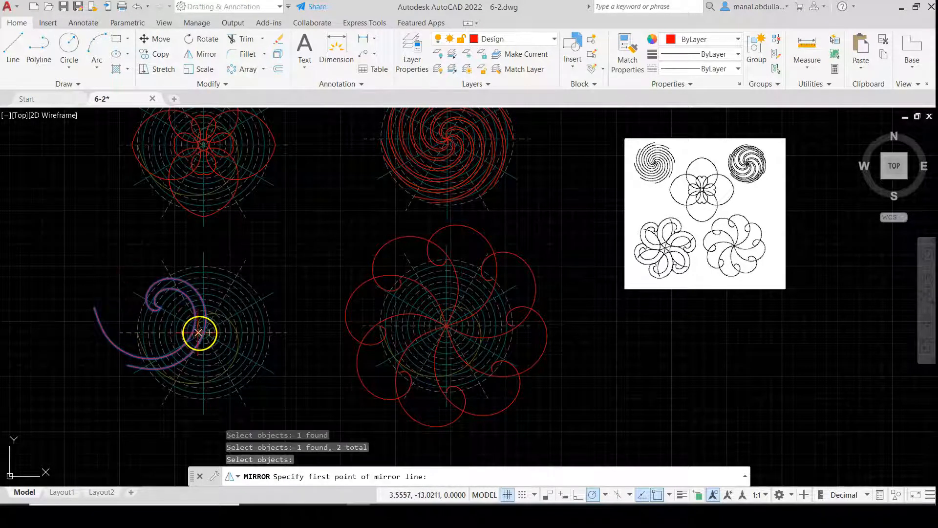
left_click(204, 331)
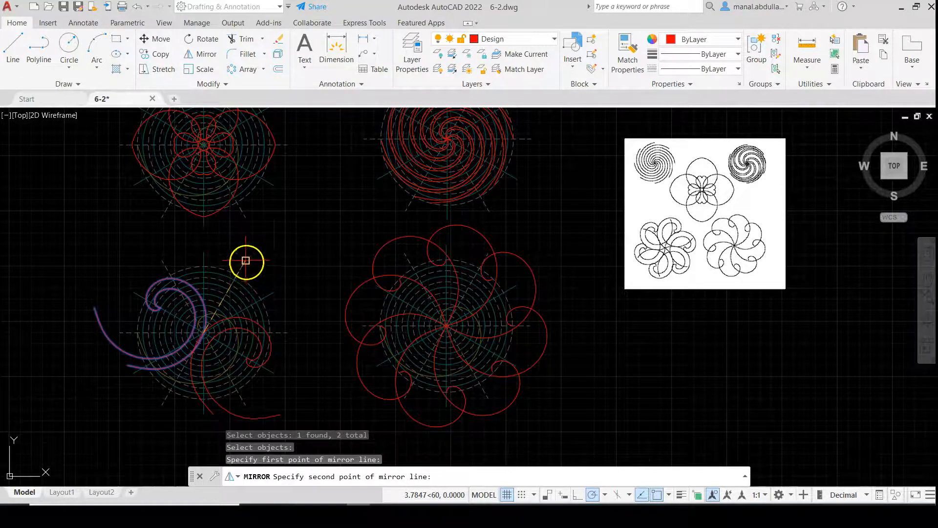
left_click(245, 262)
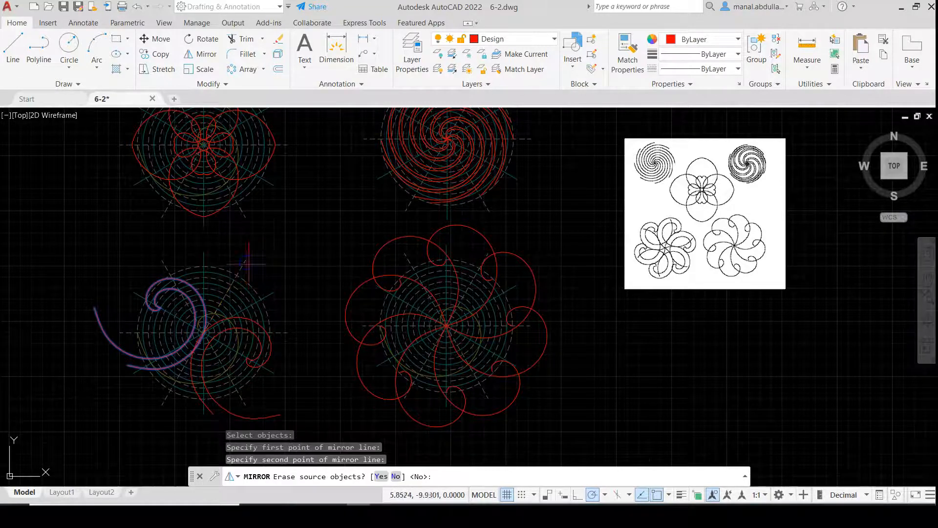
left_click(380, 476)
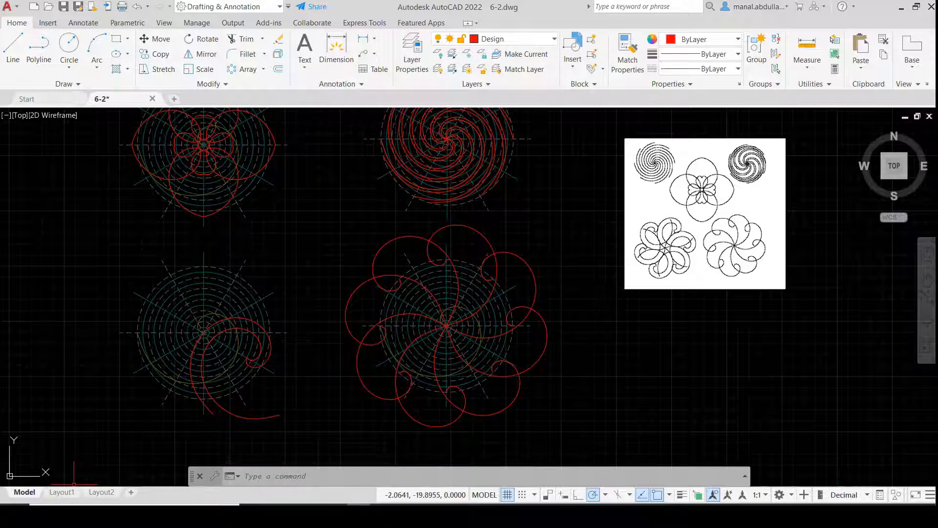
Step: Unlock the hidden and solid layers
left_click(549, 40)
left_click(463, 82)
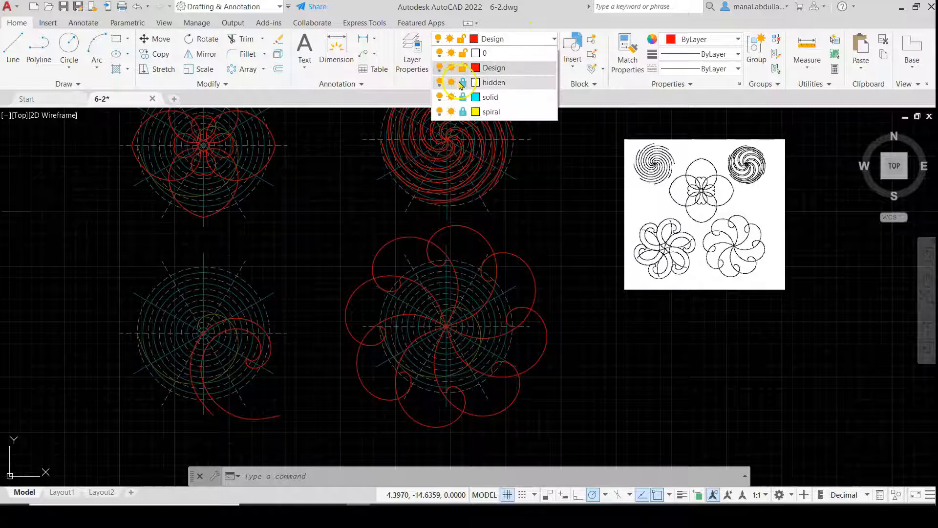
left_click(462, 97)
Step: Trim off the longer curled spiral's lower tail in the lower-left figure, using the third circle from the centre as cutting edge
scroll(279, 327, "up", 2)
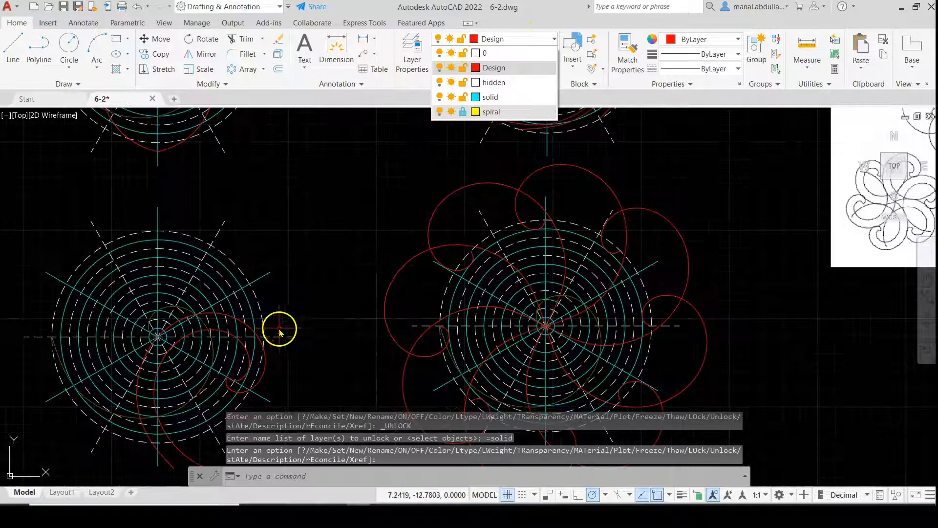
middle_click_drag(293, 302, 397, 224)
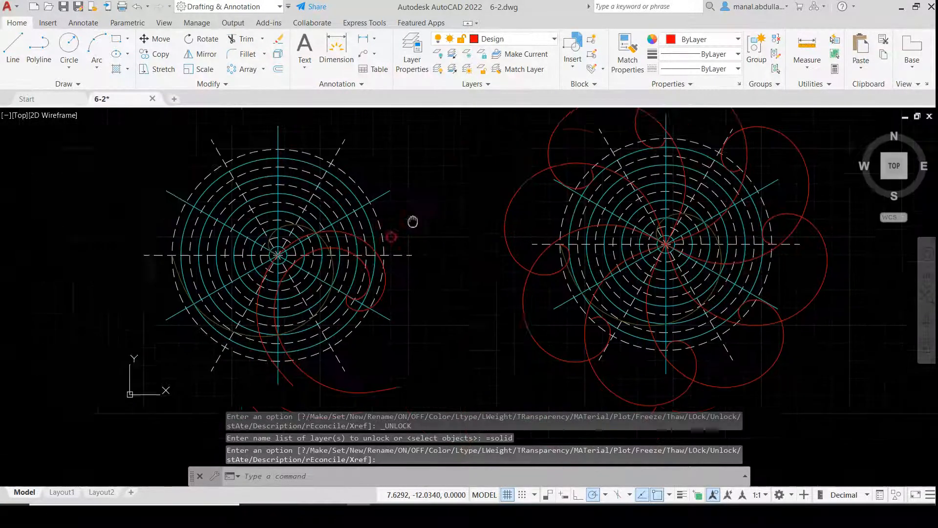
scroll(216, 314, "up", 2)
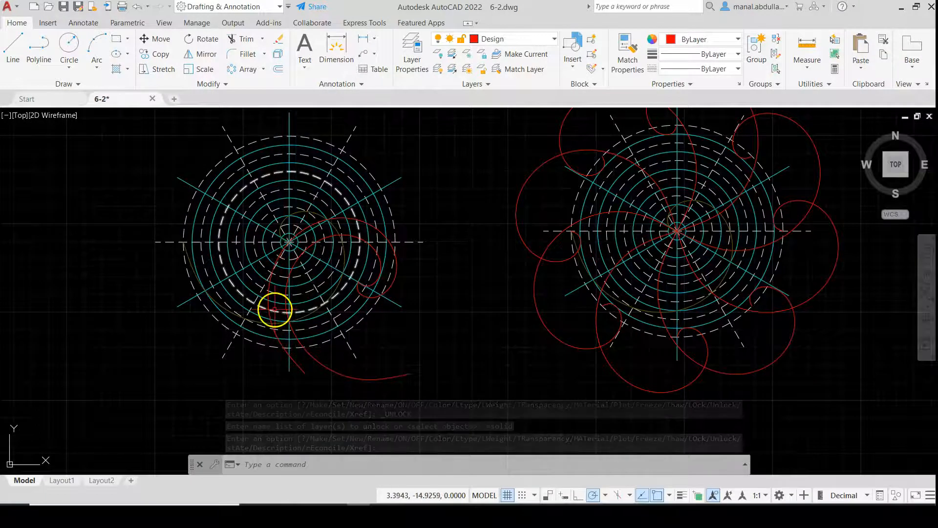
left_click(234, 41)
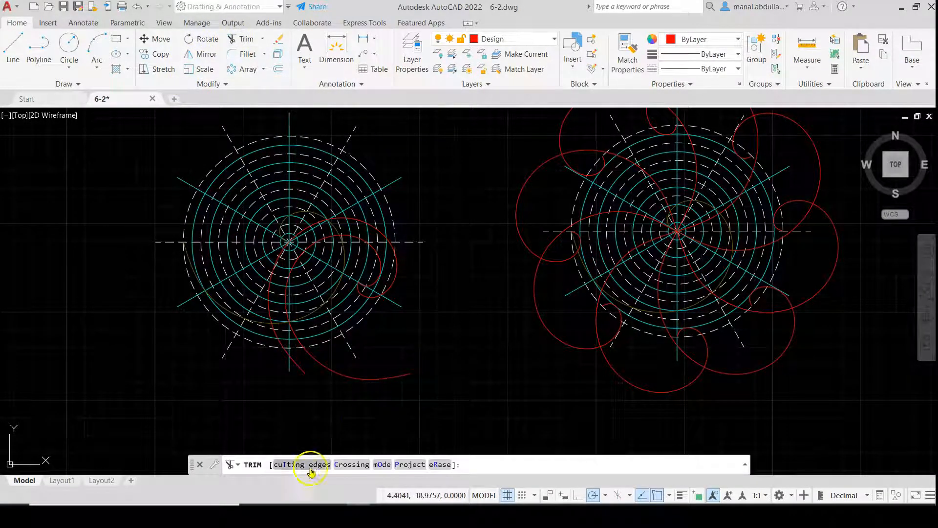
left_click(290, 464)
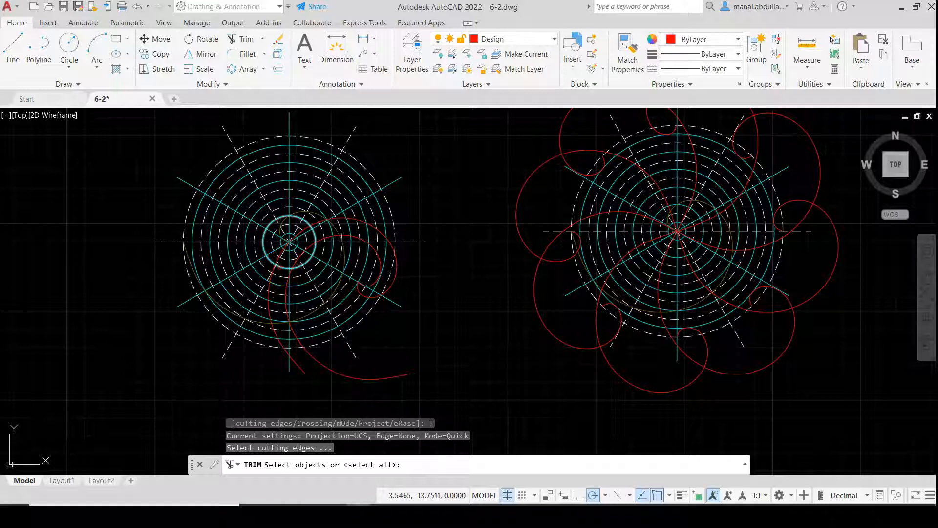
left_click(280, 267)
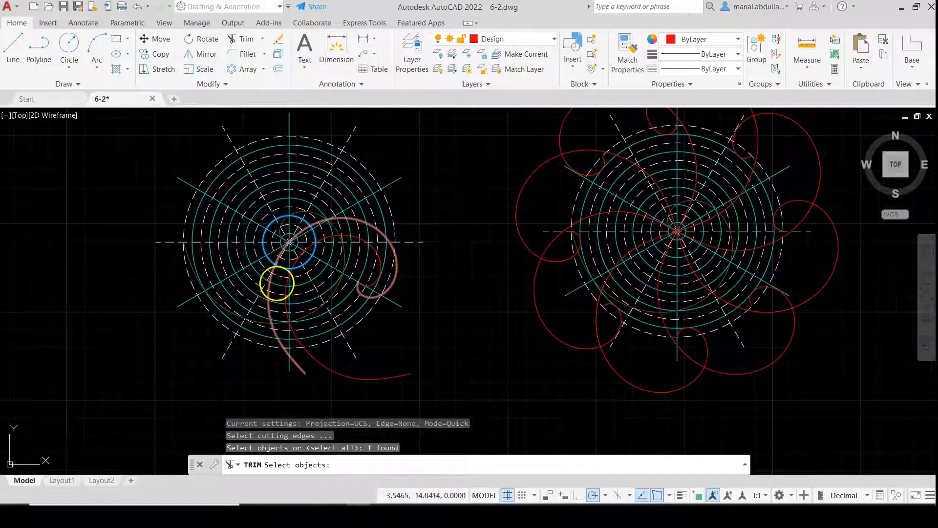
key("Return")
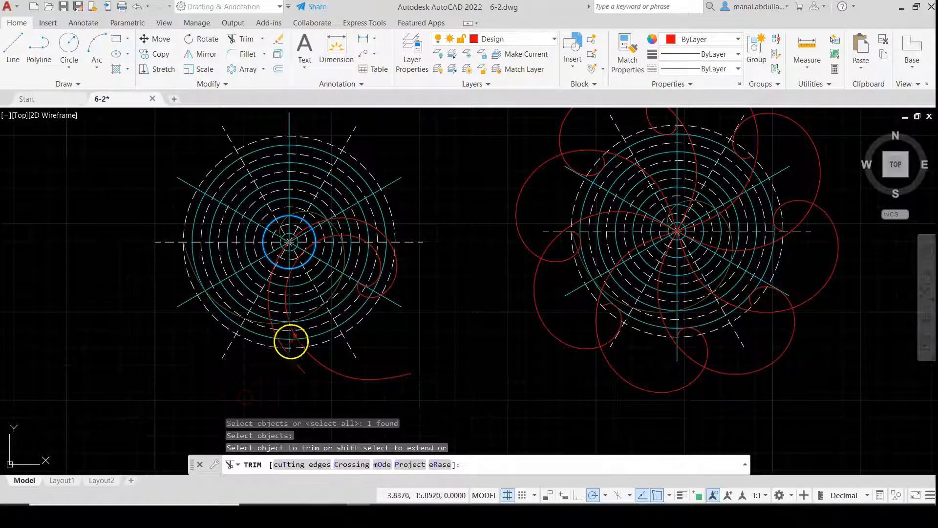
left_click(281, 342)
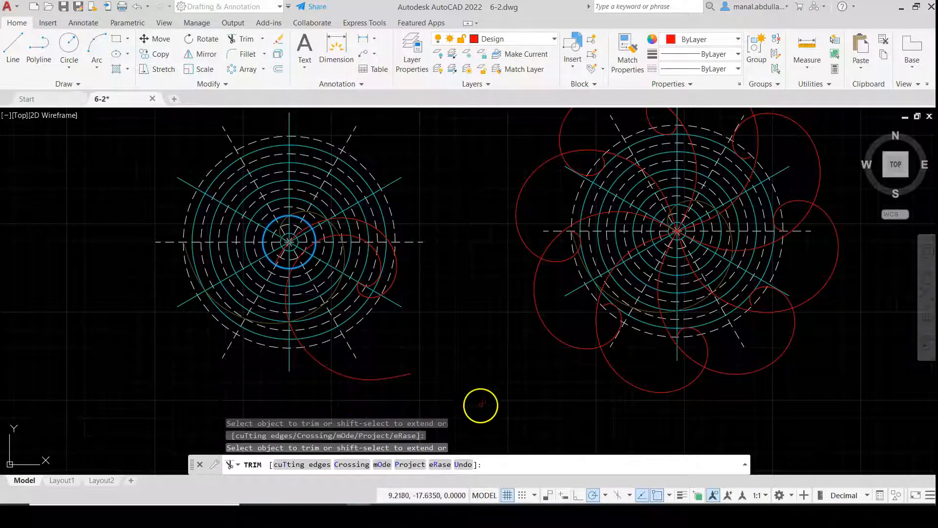
key("Return")
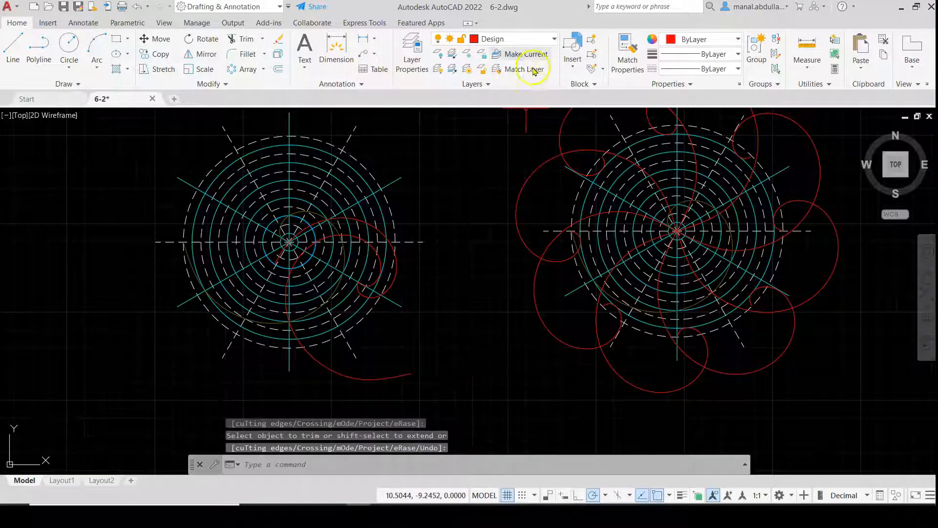
Step: Lock the hidden and solid layers
left_click(545, 38)
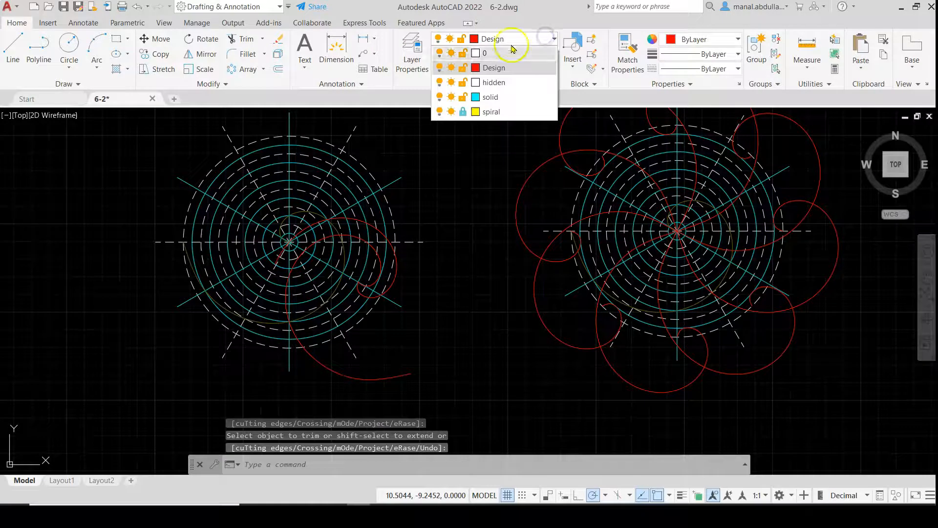
left_click(462, 82)
left_click(463, 96)
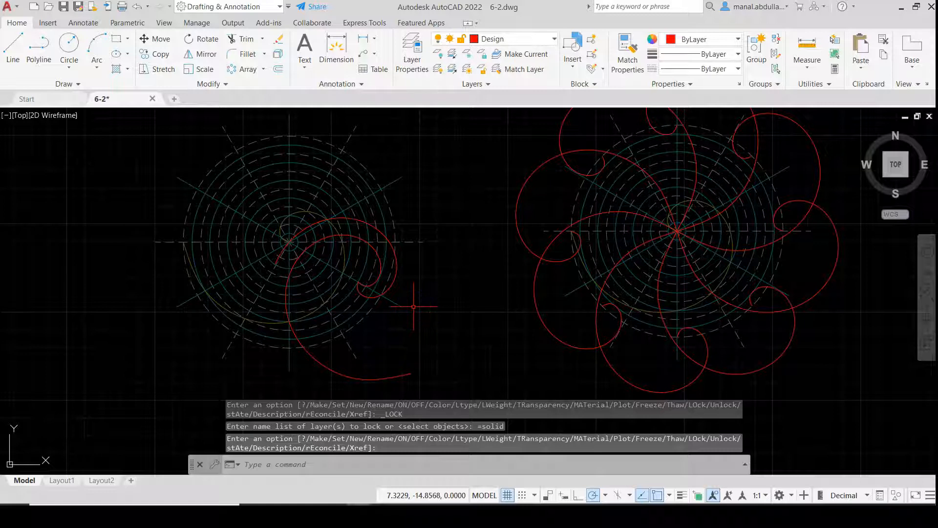
Step: Polar array both spirals about the lower-left figure's centre with 6 items spaced 60 degrees over 360 degrees
left_click(245, 71)
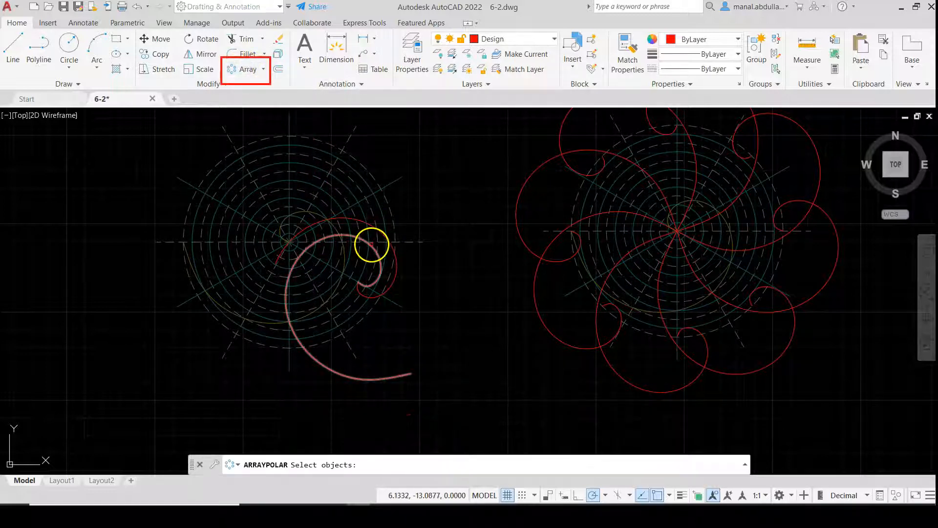
left_click(370, 246)
left_click(383, 286)
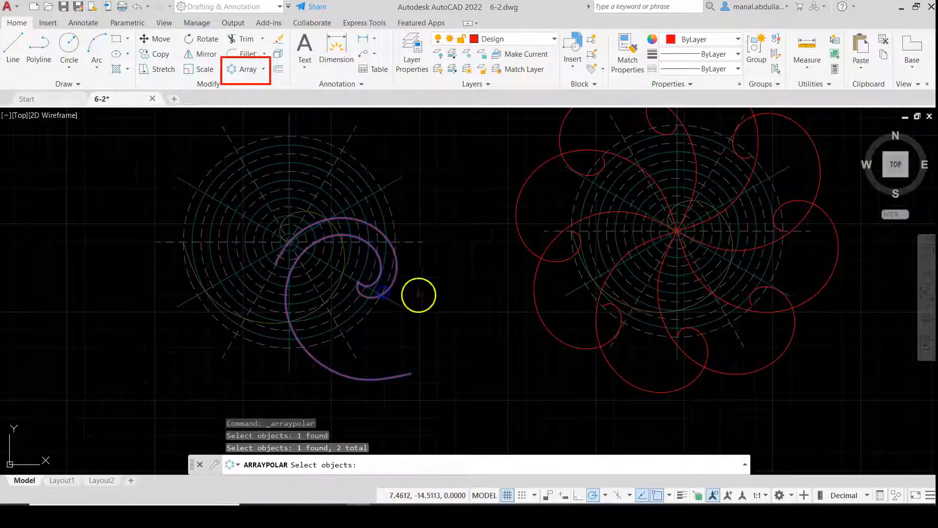
key("Return")
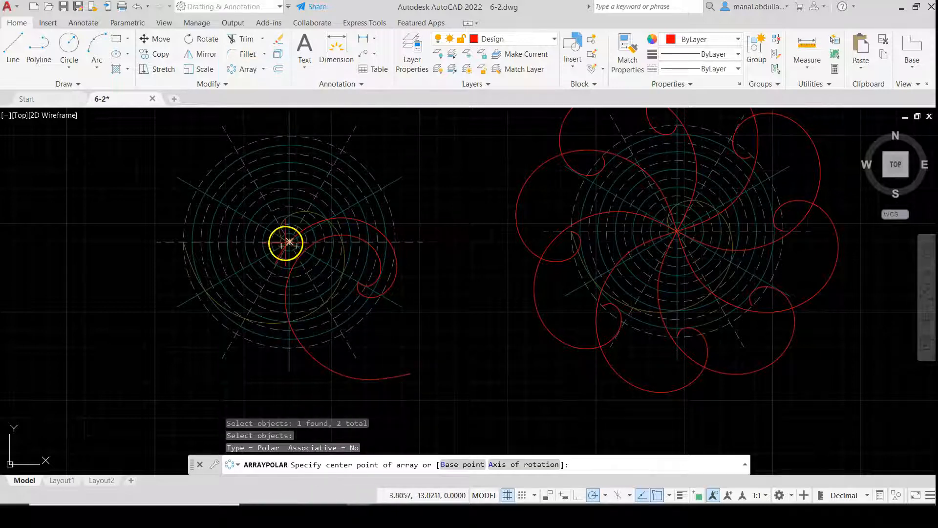
left_click(289, 241)
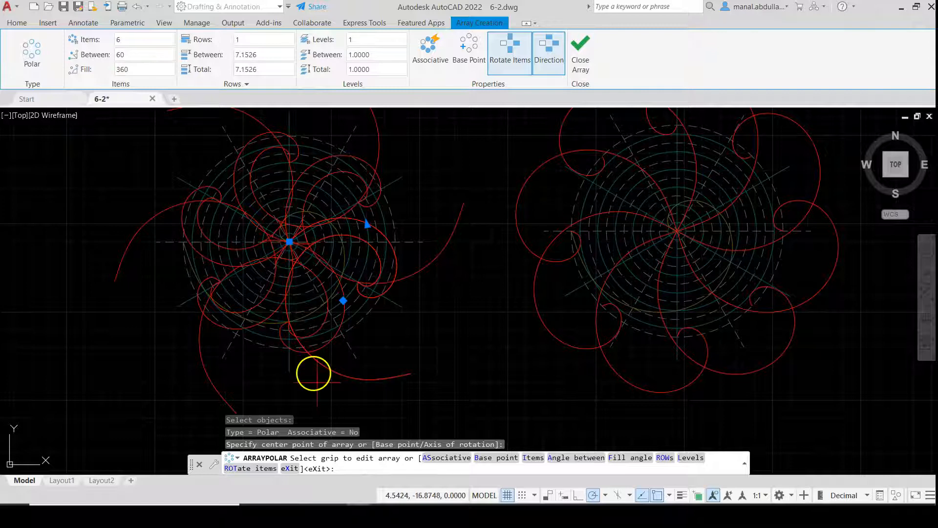
scroll(388, 363, "down", 2)
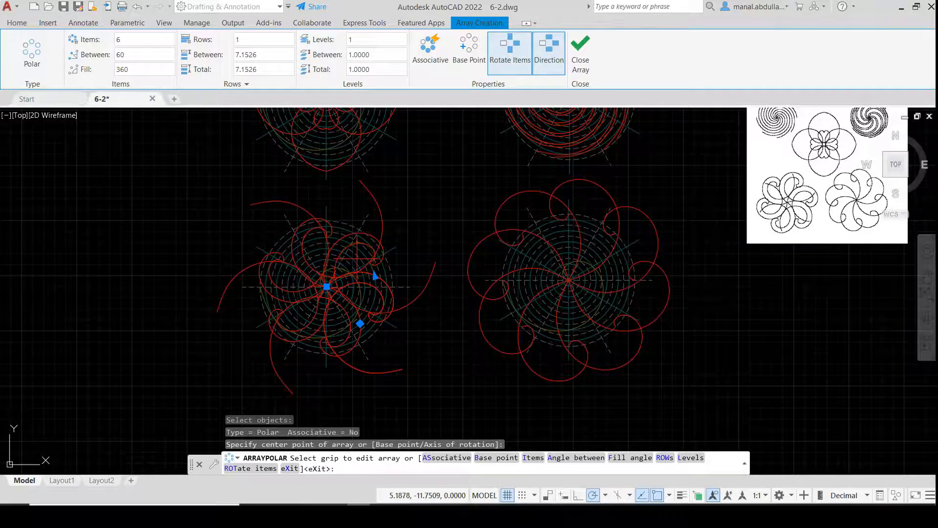
left_click(581, 53)
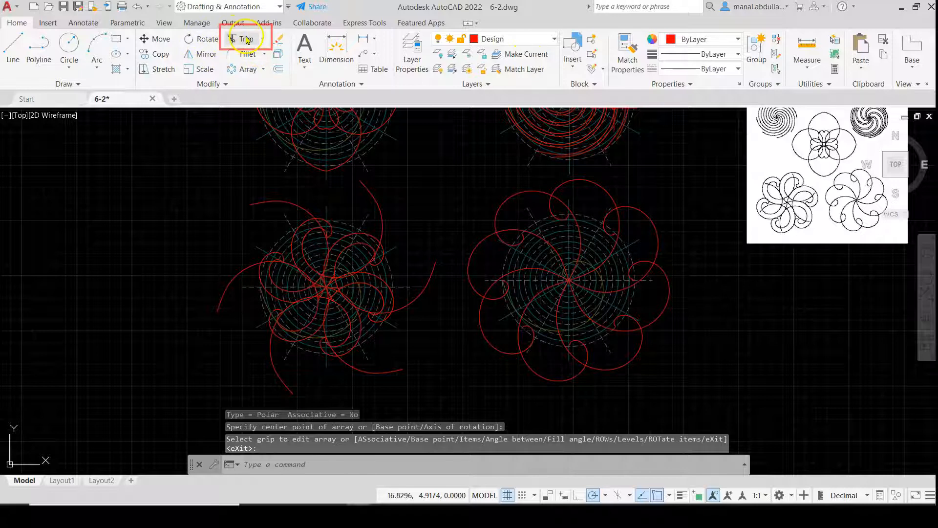
Step: Trim away the six spiral tails extending outside the lower-left figure using freehand fence selections
left_click(245, 39)
left_click(292, 381)
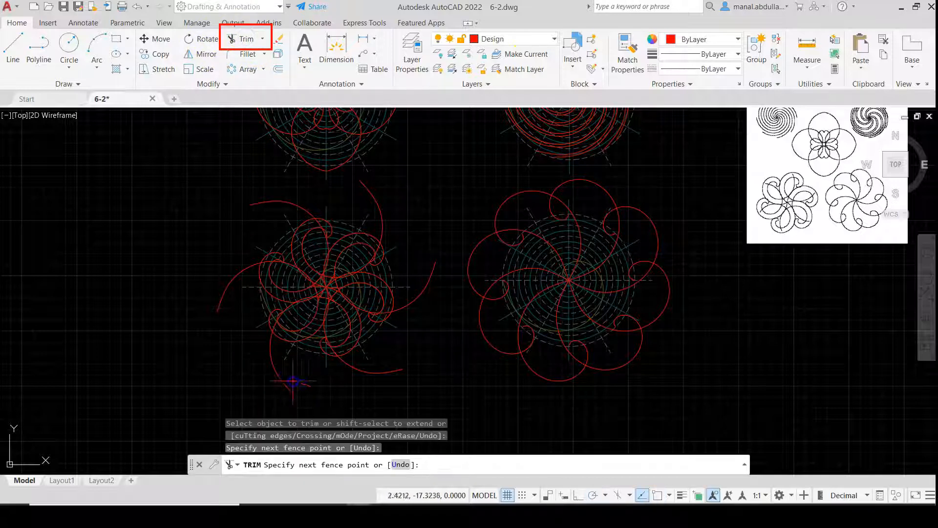
left_click(220, 354)
key("Return")
mouse_move(224, 321)
left_mouse_down()
mouse_move(234, 235)
mouse_move(288, 200)
mouse_move(345, 200)
left_mouse_up()
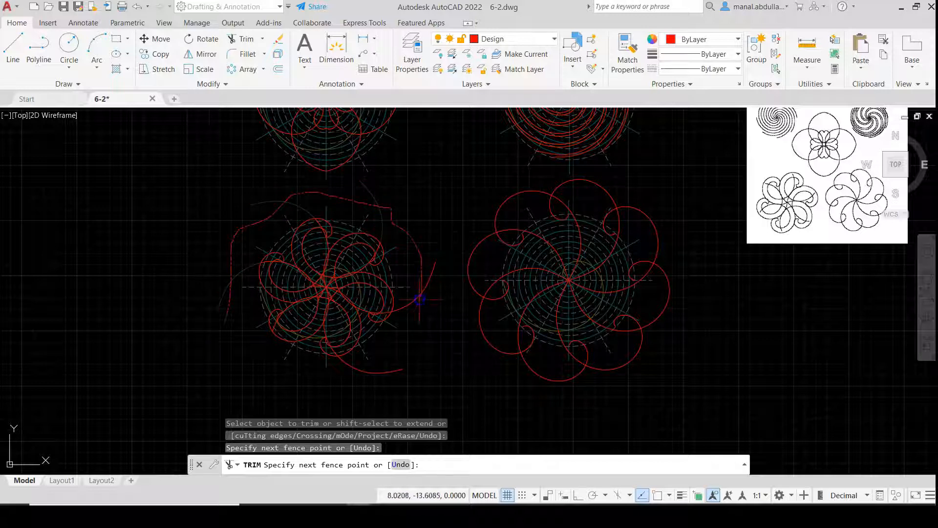
left_click_drag(347, 382, 348, 382)
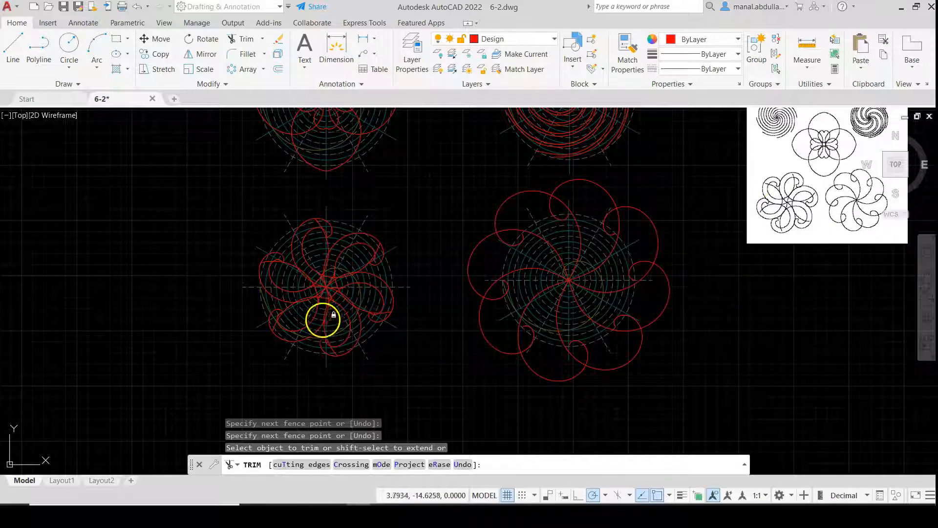
key("Escape")
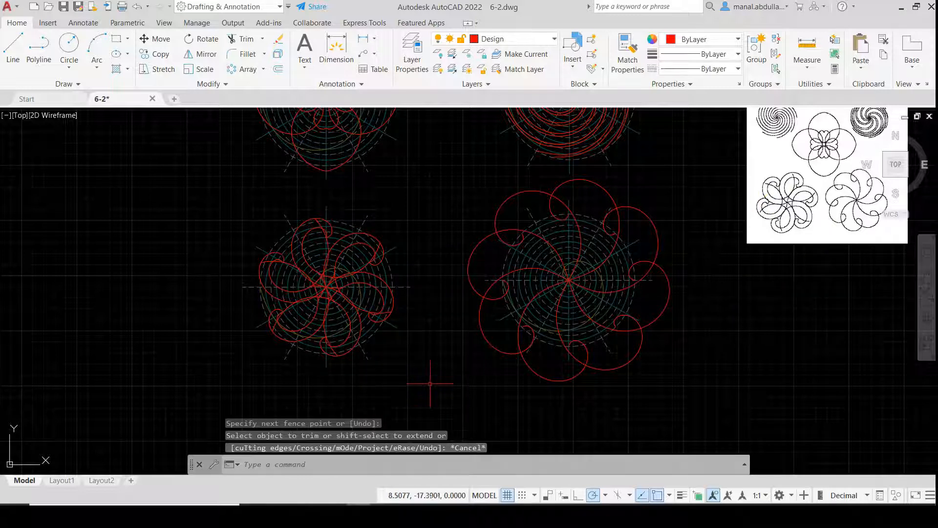
Step: Turn off the hidden, solid, spiral and 0 layers so only the Design-layer patterns remain displayed
scroll(437, 324, "down", 4)
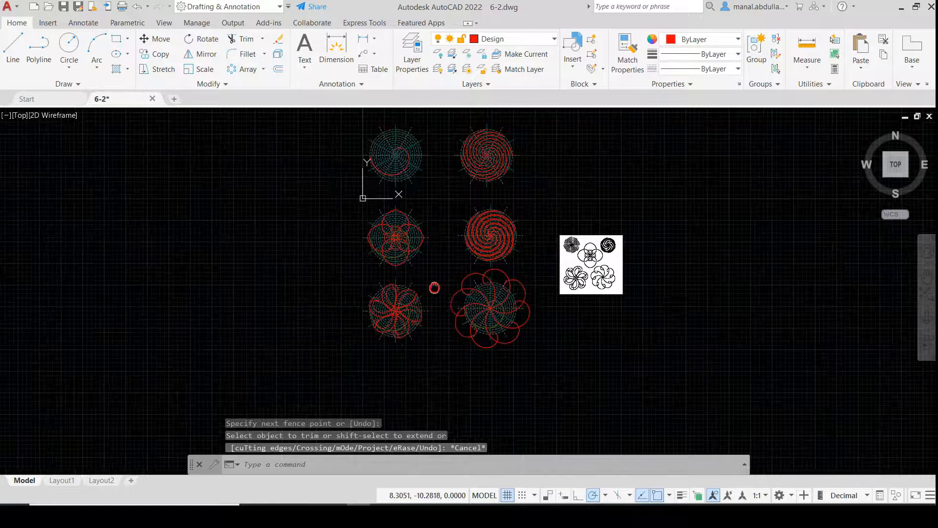
middle_click_drag(433, 287, 373, 330)
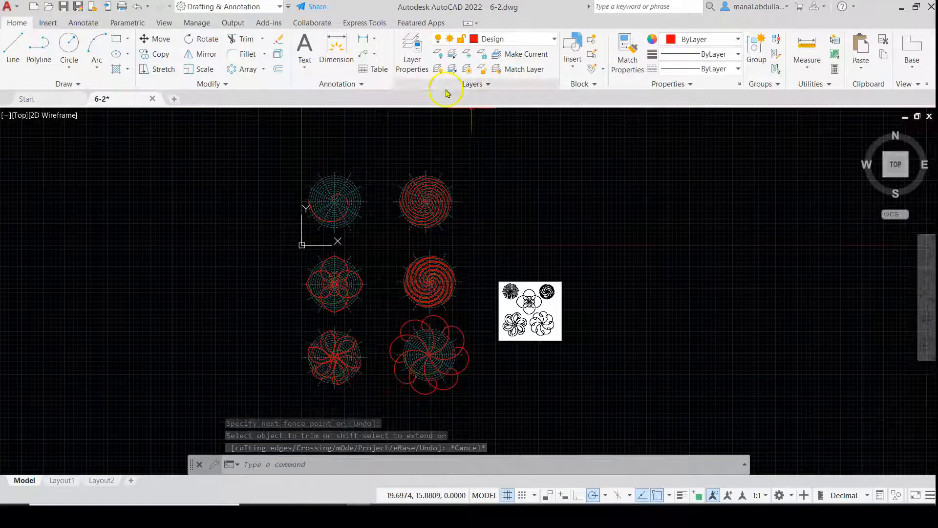
left_click(542, 39)
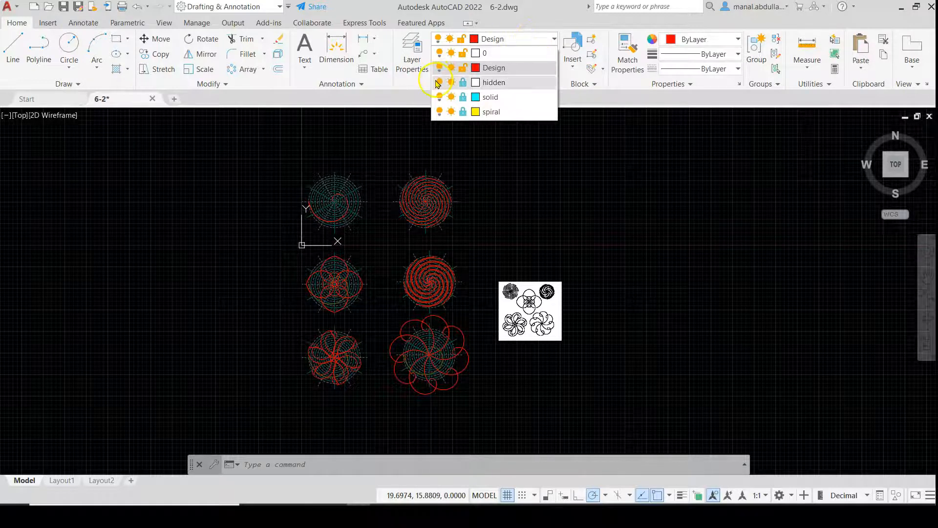
left_click(439, 82)
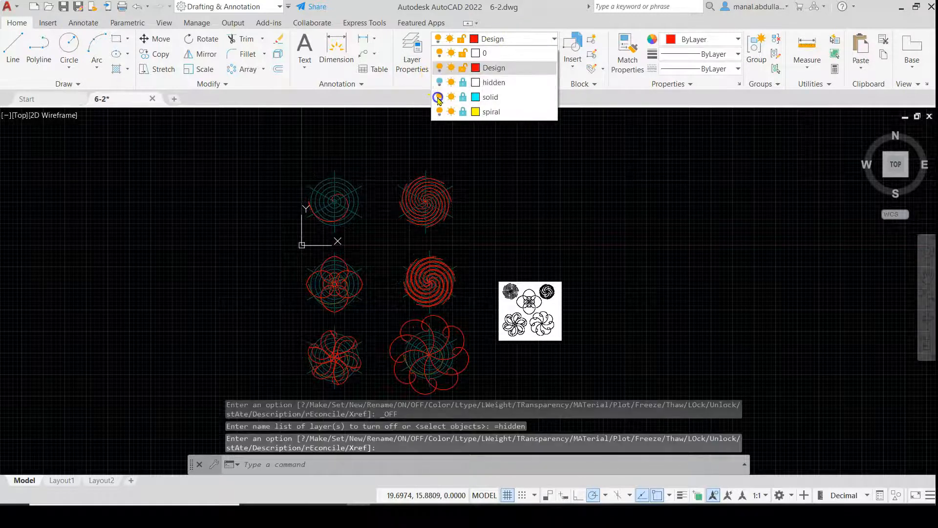
left_click(440, 97)
left_click(438, 112)
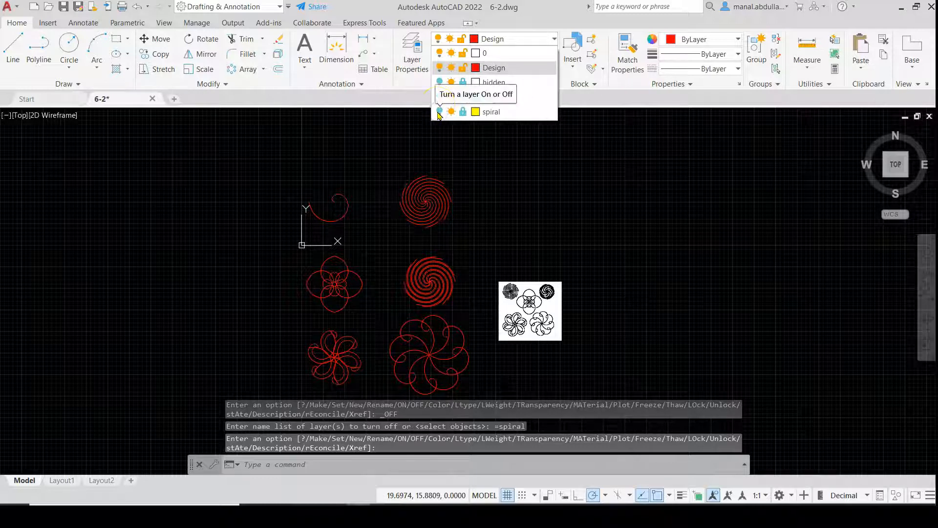
left_click(439, 54)
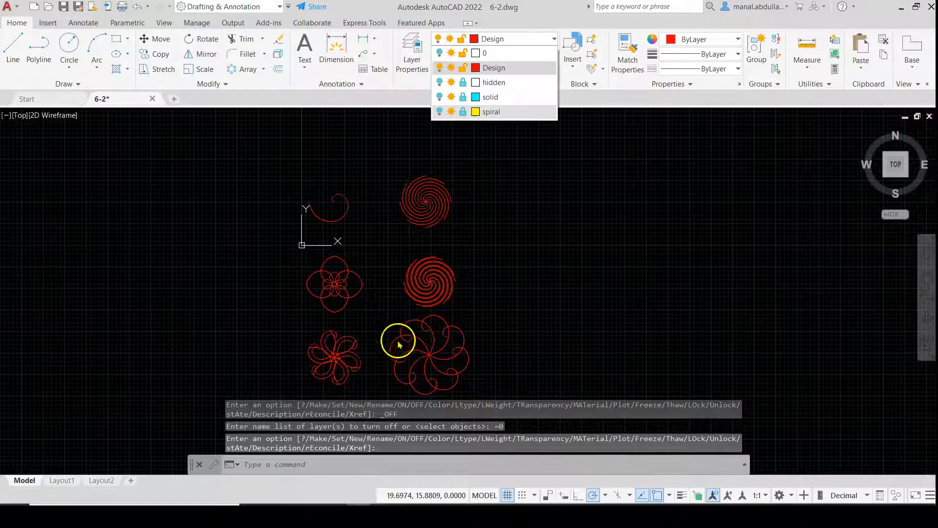
scroll(413, 358, "up", 2)
scroll(494, 301, "down", 2)
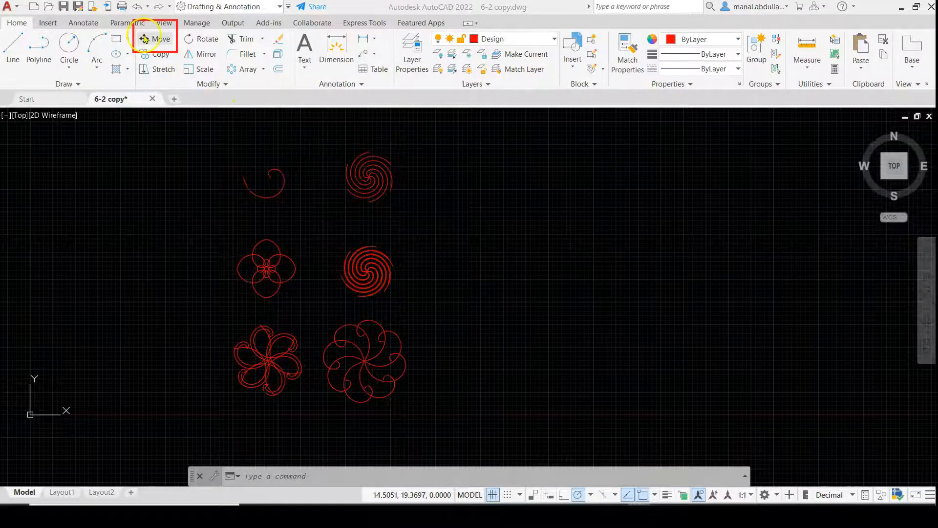
Step: Move the single-line six-arm spiral pattern from its centre to the empty area far right of the other figures
left_click(159, 40)
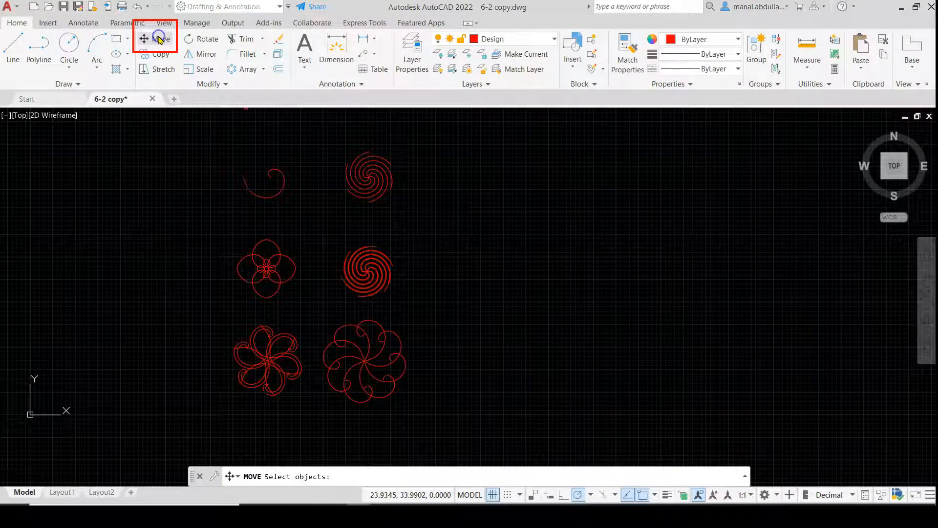
left_click(412, 142)
left_click(332, 214)
key("Return")
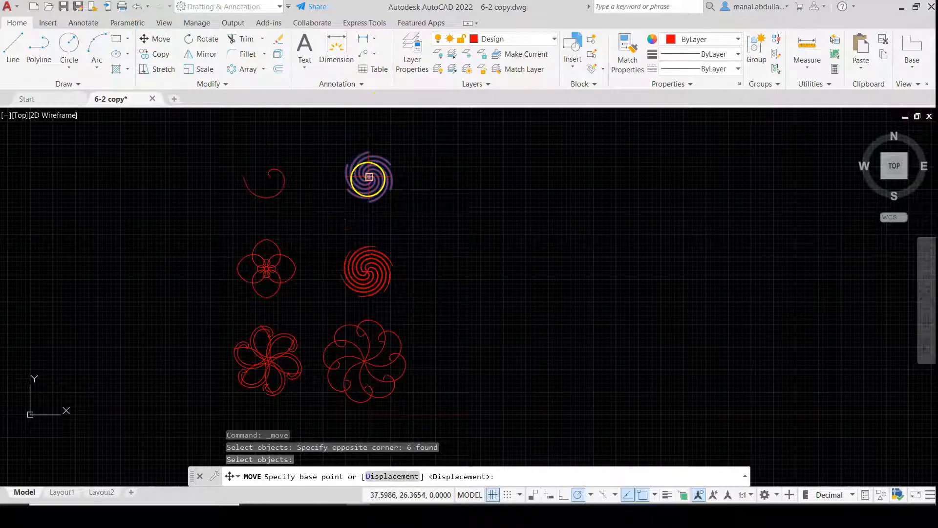
left_click(369, 177)
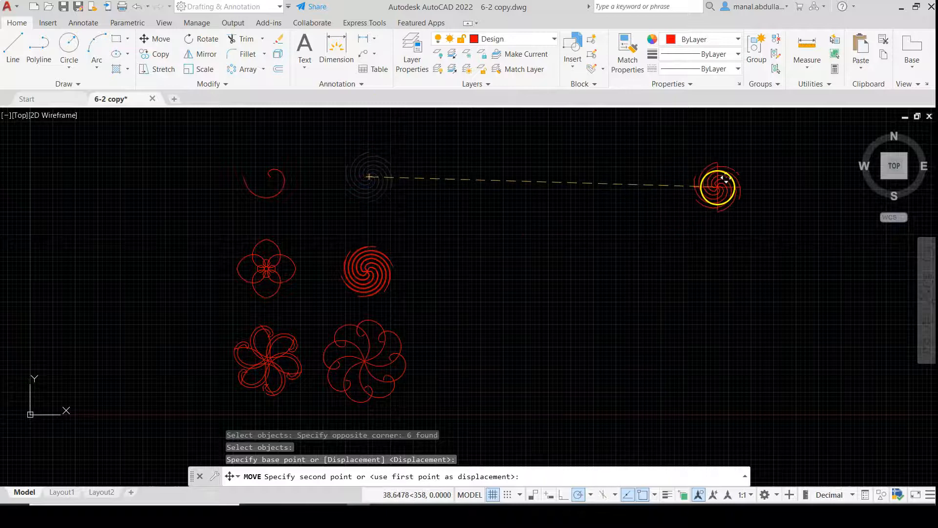
left_click(725, 177)
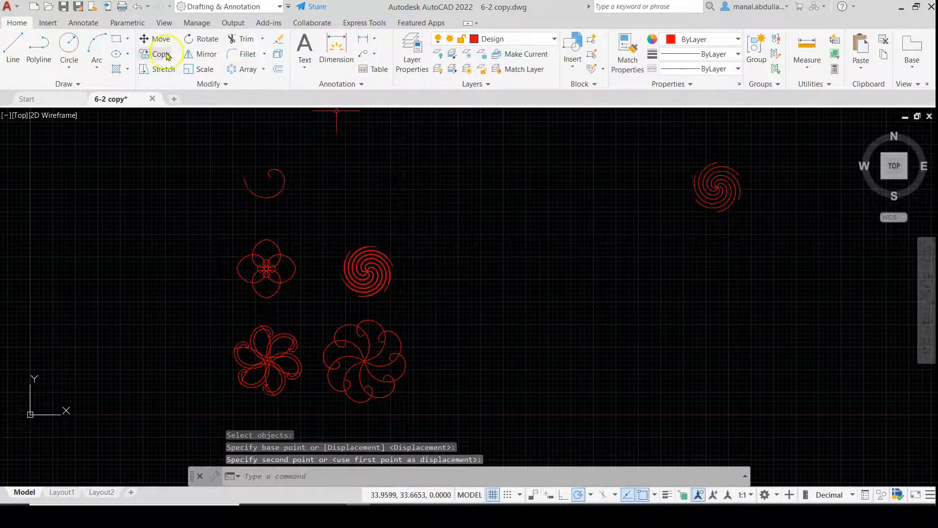
Step: Move the double-line spiral pattern from its centre to just right of the relocated single-line spiral, level with it
left_click(155, 39)
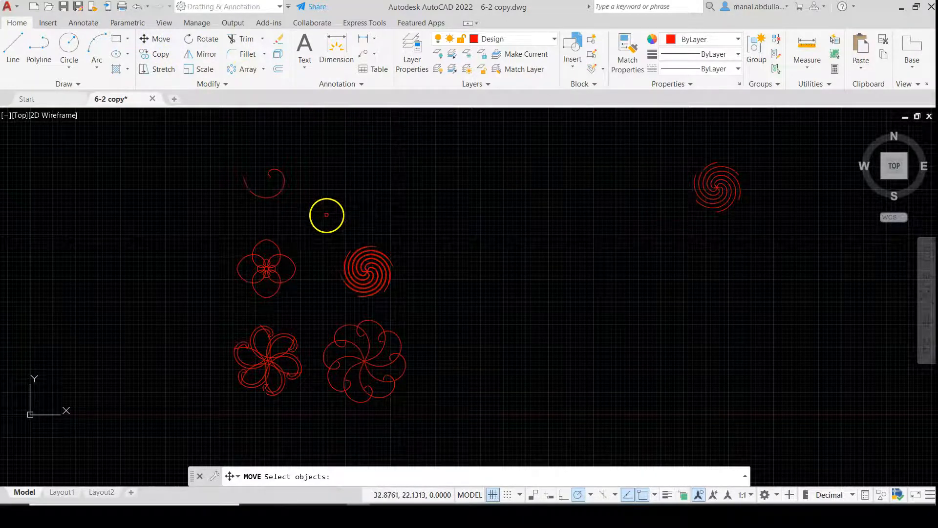
scroll(372, 283, "up", 6)
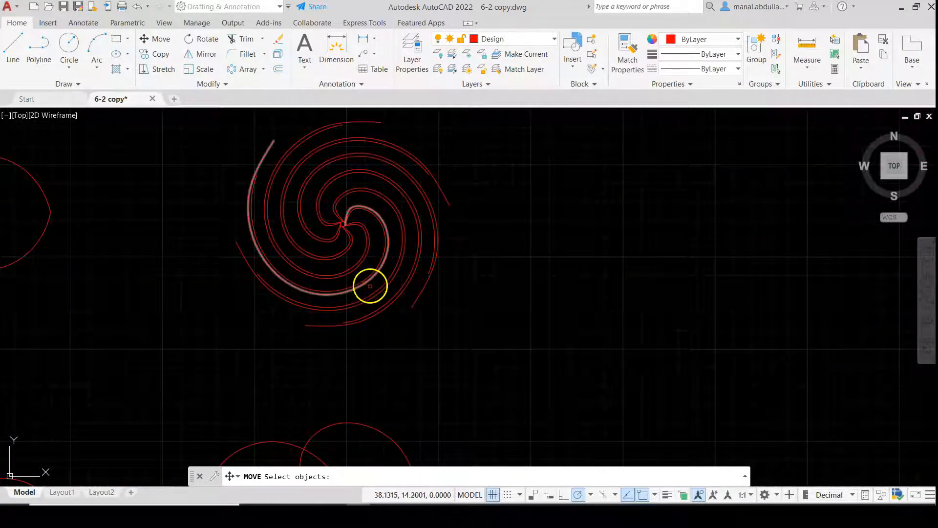
scroll(370, 286, "down", 6)
left_click(408, 234)
left_click(322, 317)
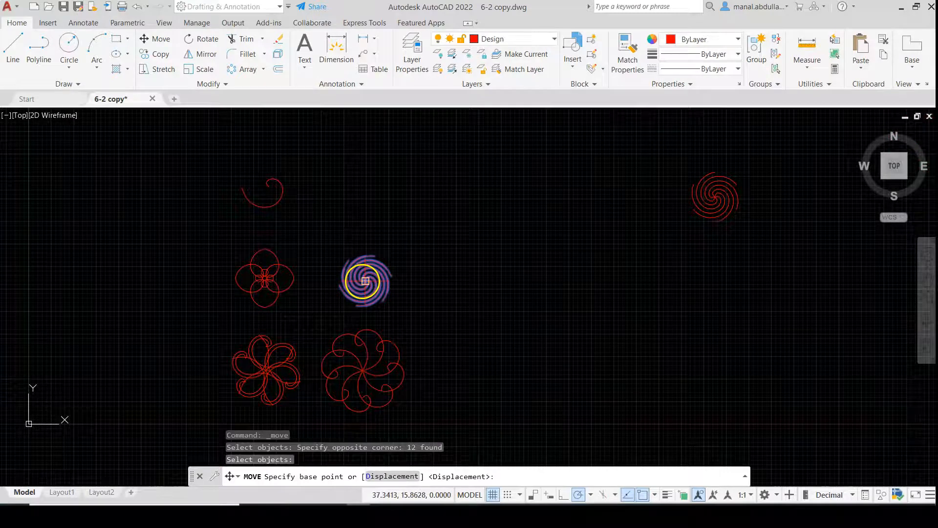
left_click(366, 281)
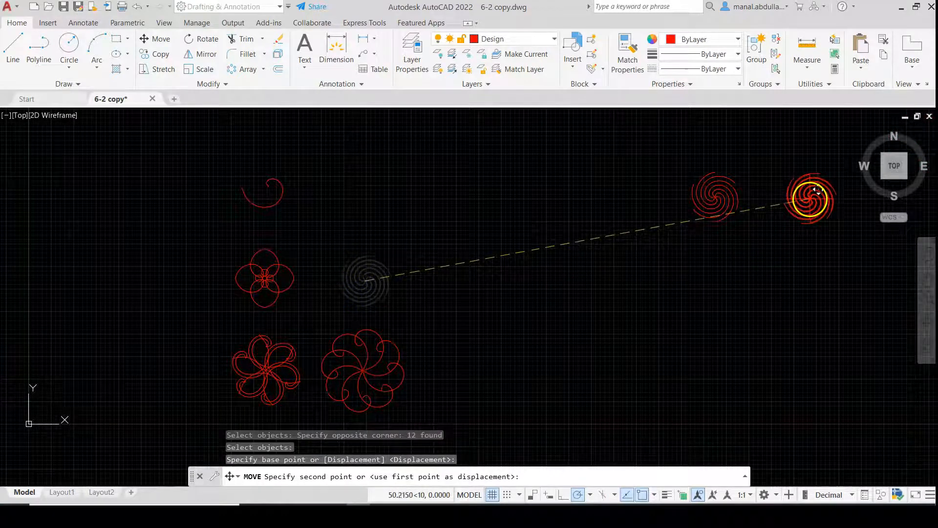
left_click(811, 198)
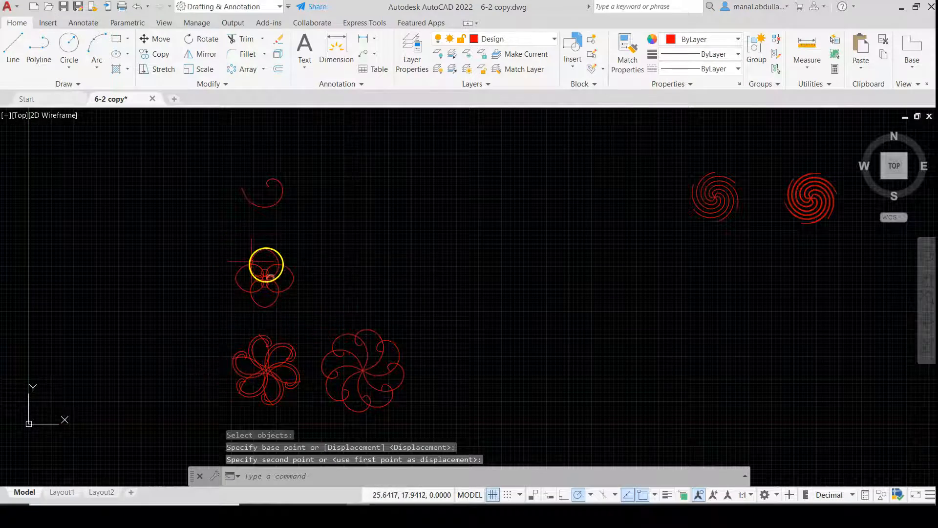
Step: Move the four-petal figure to a spot centred below the two relocated spiral patterns
left_click(156, 45)
left_click_drag(303, 237, 183, 340)
key("Return")
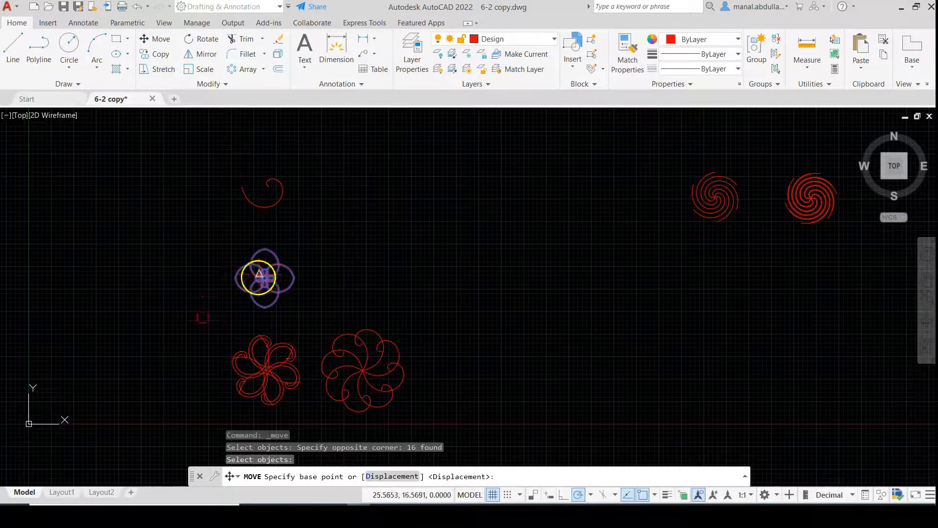
left_click(259, 278)
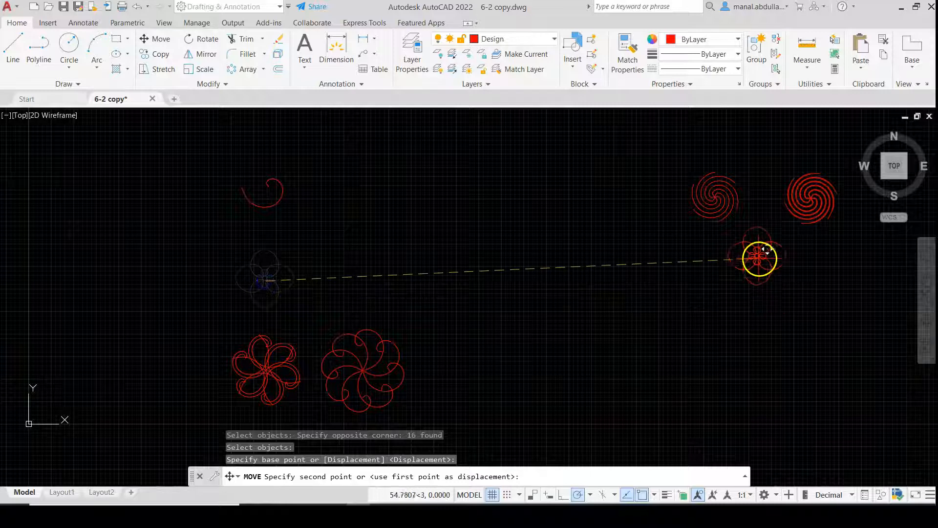
left_click(775, 259)
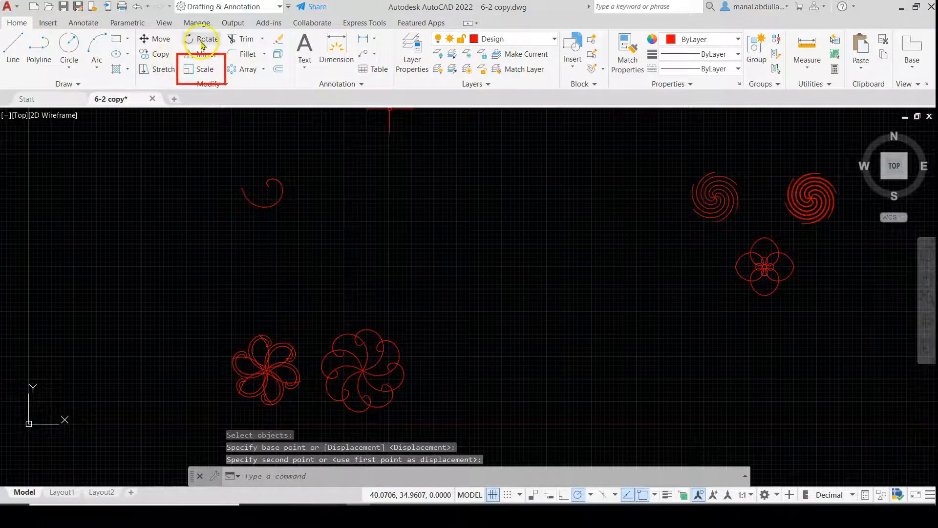
Step: Scale the four-petal figure up freehand about its centre to roughly one and a half times its size
left_click(200, 69)
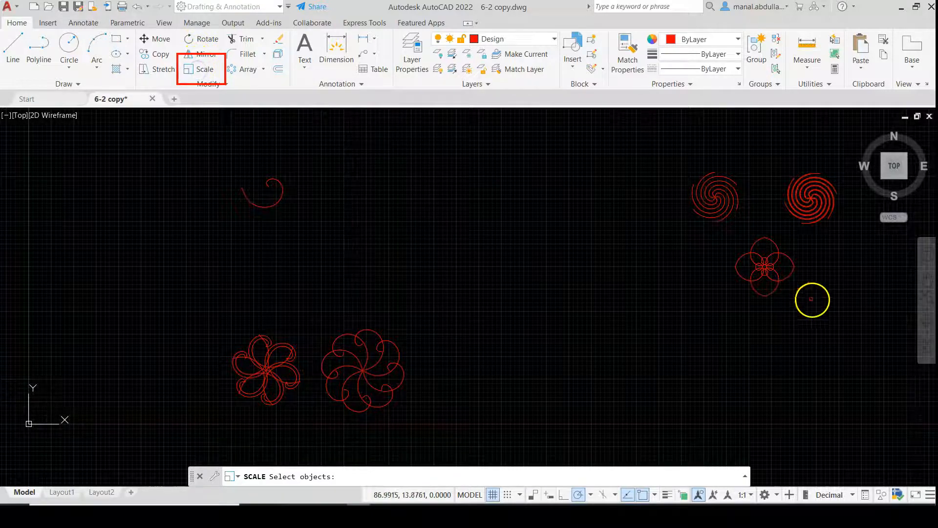
left_click(795, 233)
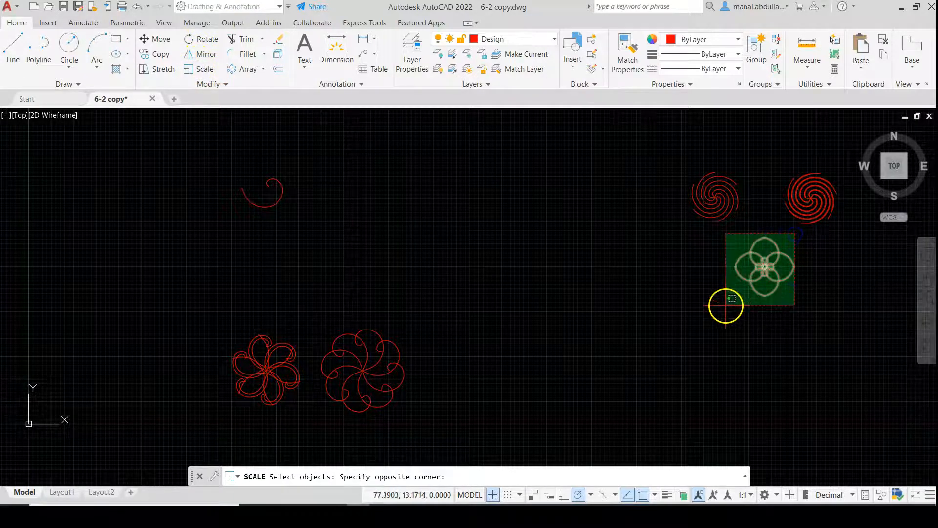
left_click(726, 306)
right_click(735, 324)
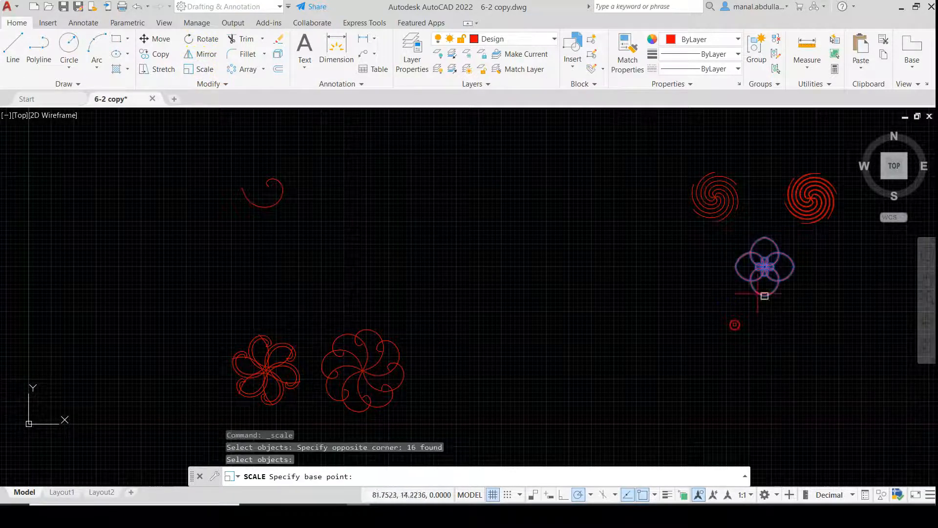
left_click(764, 266)
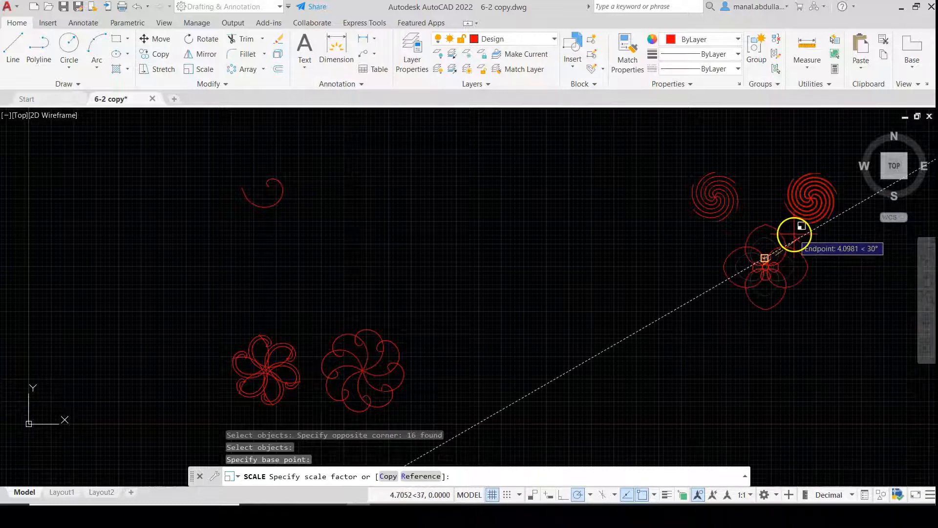
left_click(795, 234)
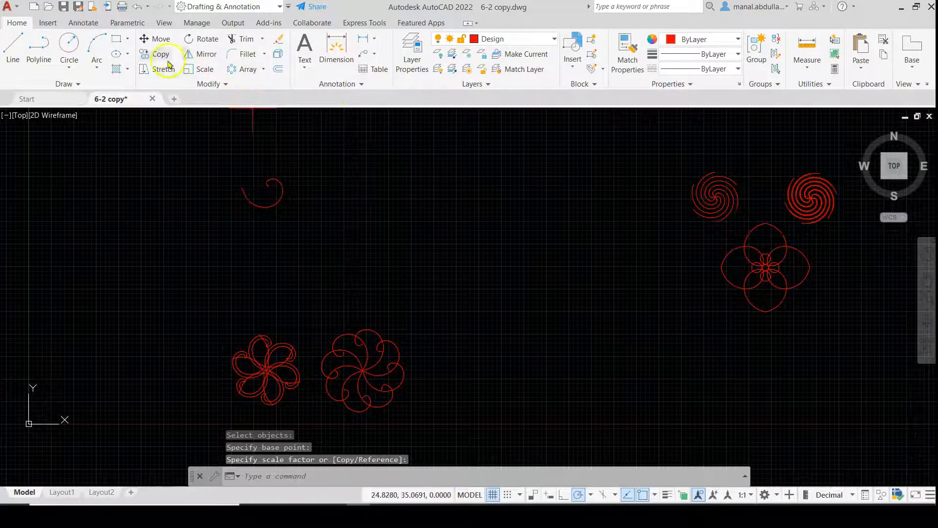
Step: Move the large pinwheel with curled tips from its centre to below and right of the four-petal figure
left_click(159, 39)
left_click(428, 320)
left_click(320, 413)
key("Return")
left_click(362, 372)
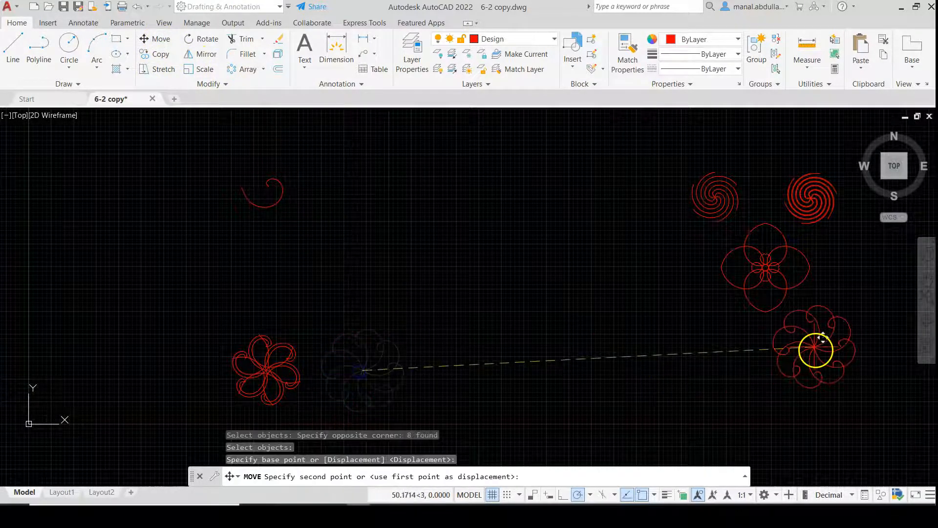
left_click(817, 349)
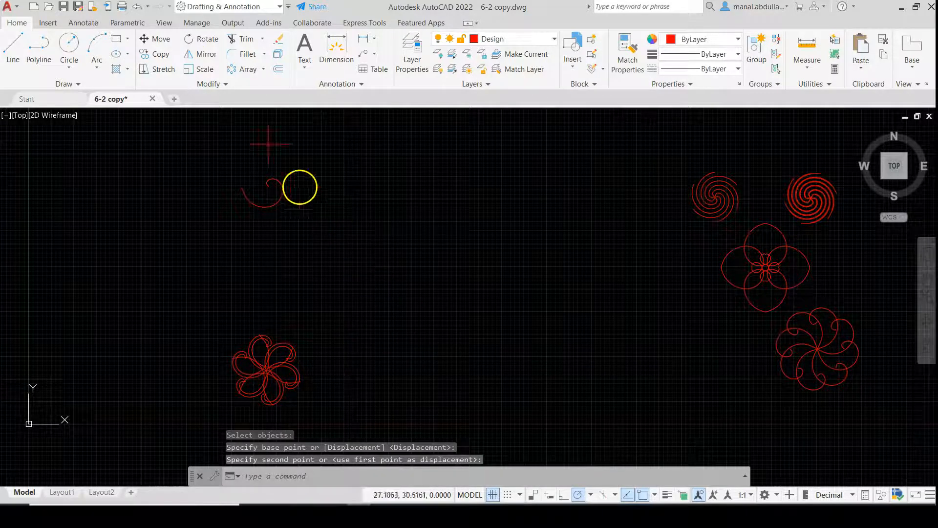
Step: Move the six-petal figure from its centre to the left of the relocated pinwheel, below the four-petal figure
left_click(153, 40)
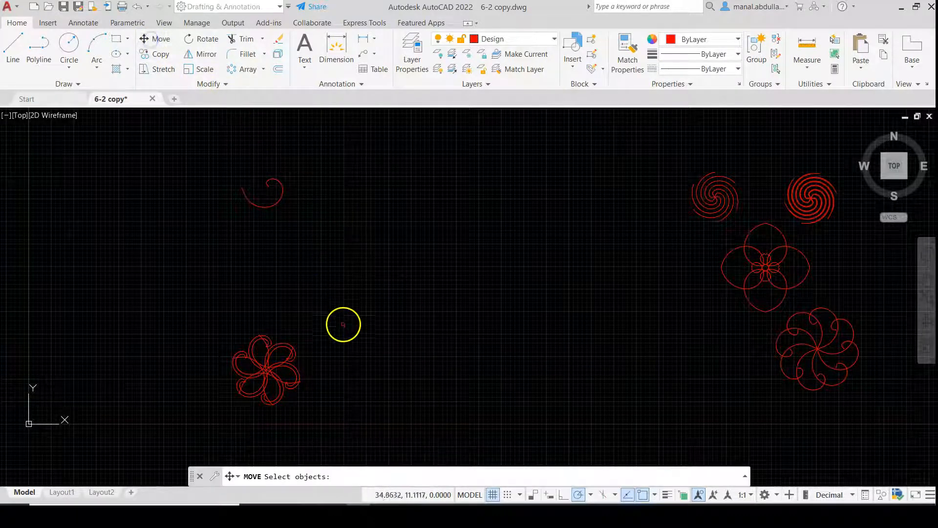
left_click(308, 317)
left_click(226, 414)
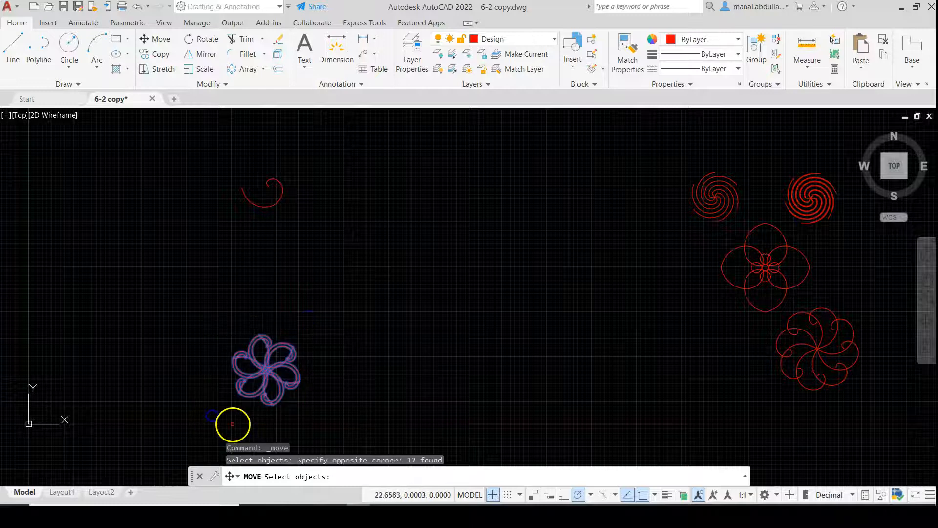
key("Return")
left_click(266, 369)
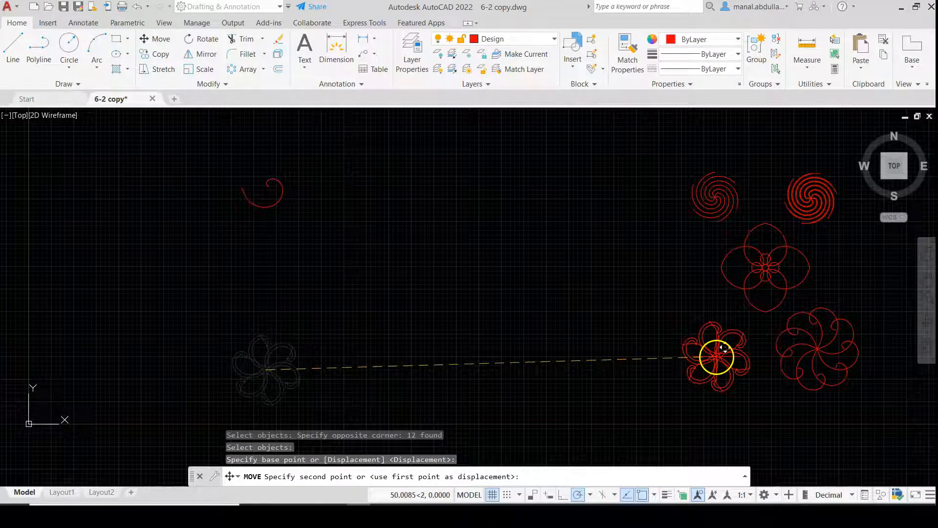
left_click(708, 358)
Step: Scale the six-petal figure up freehand about its centre to roughly 1.2 times its size, matching the neighbouring pinwheel
mouse_move(788, 411)
middle_mouse_down()
mouse_move(687, 394)
mouse_move(416, 399)
middle_mouse_up()
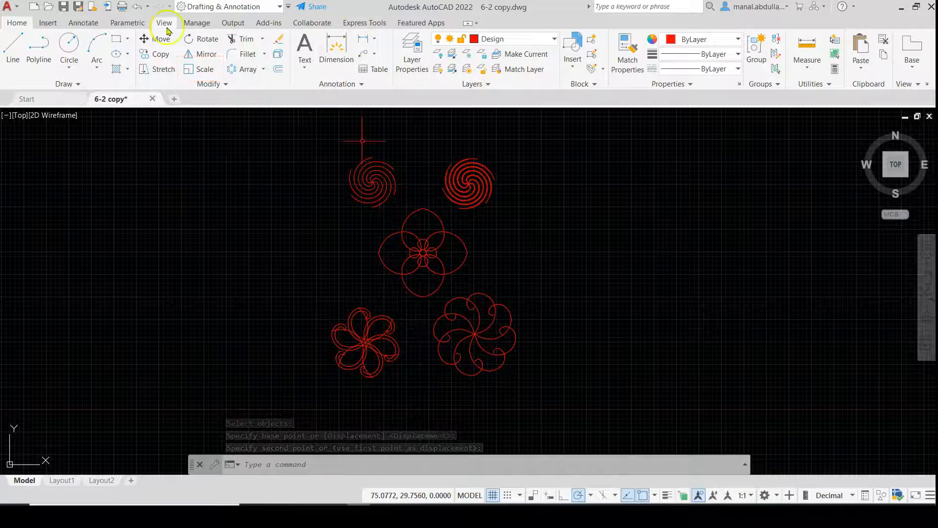
left_click(200, 69)
left_click(314, 387)
left_click(402, 303)
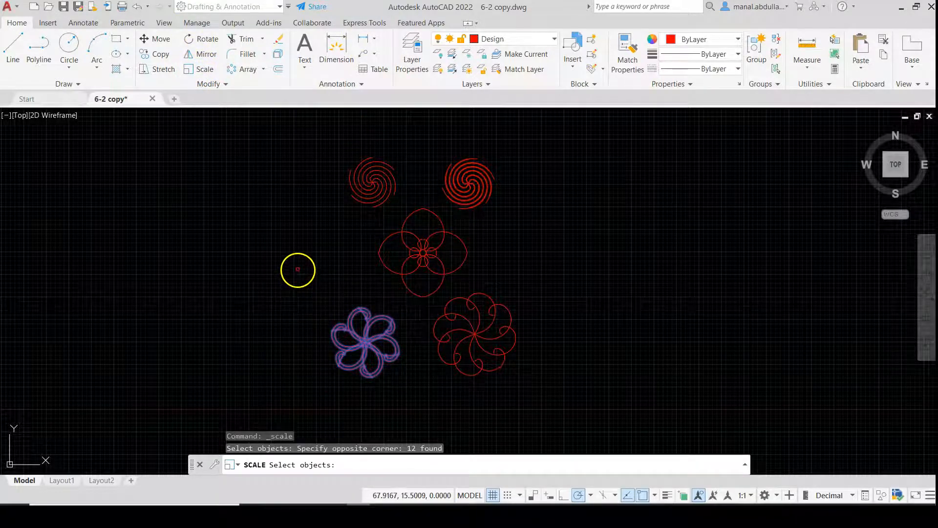
key("Return")
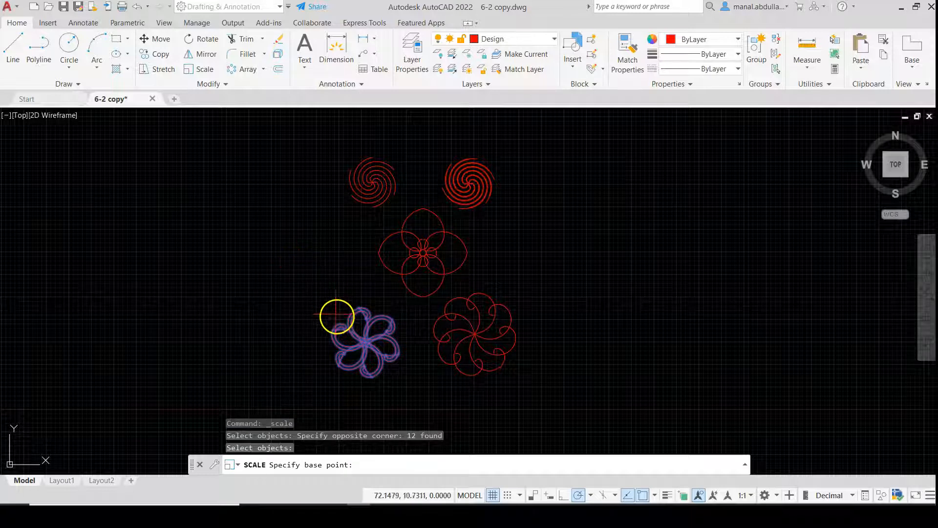
scroll(368, 342, "up", 2)
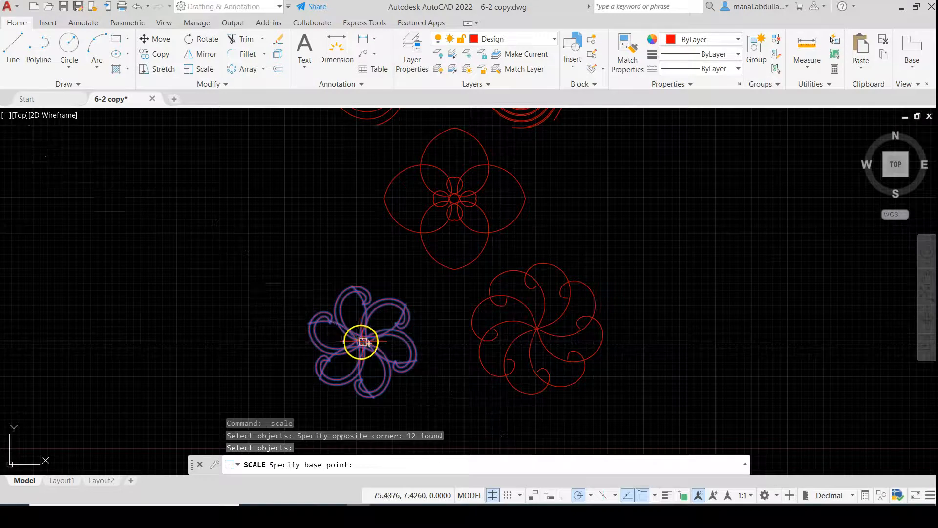
left_click(359, 341)
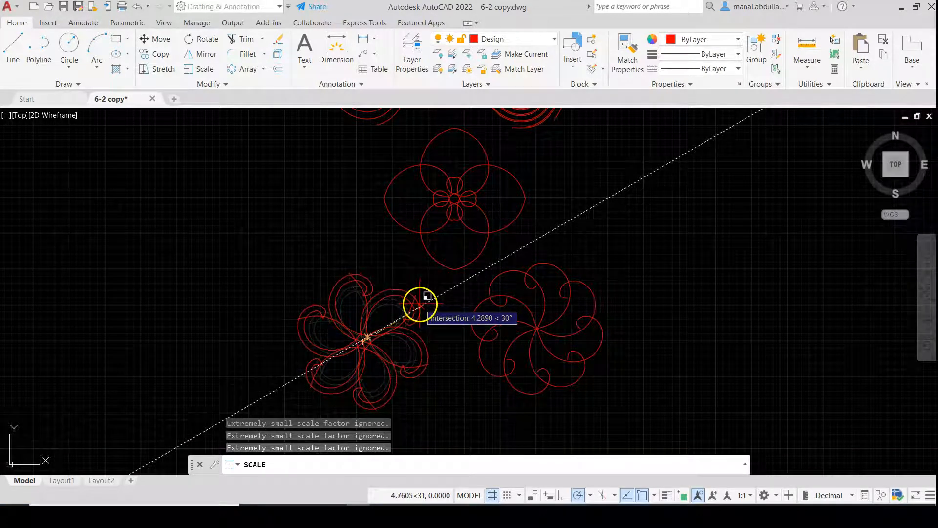
left_click(420, 303)
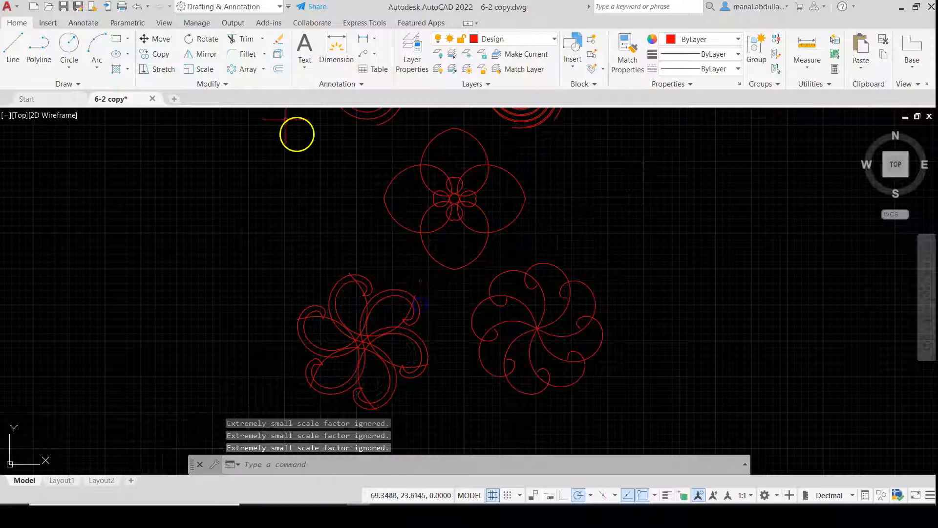
Step: Shift the enlarged six-petal figure slightly from its centre to even out its spacing with the other figures
left_click(145, 43)
left_click(437, 280)
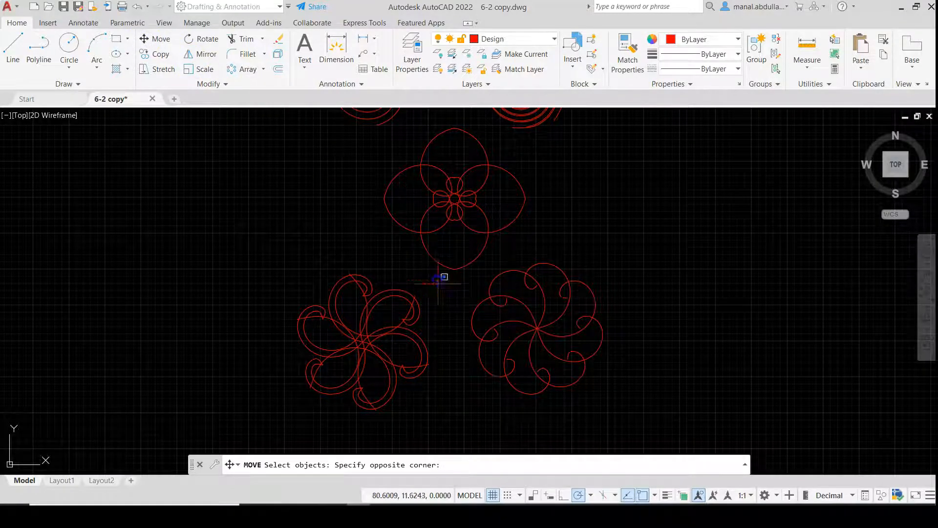
left_click(293, 402)
key("Return")
left_click(362, 336)
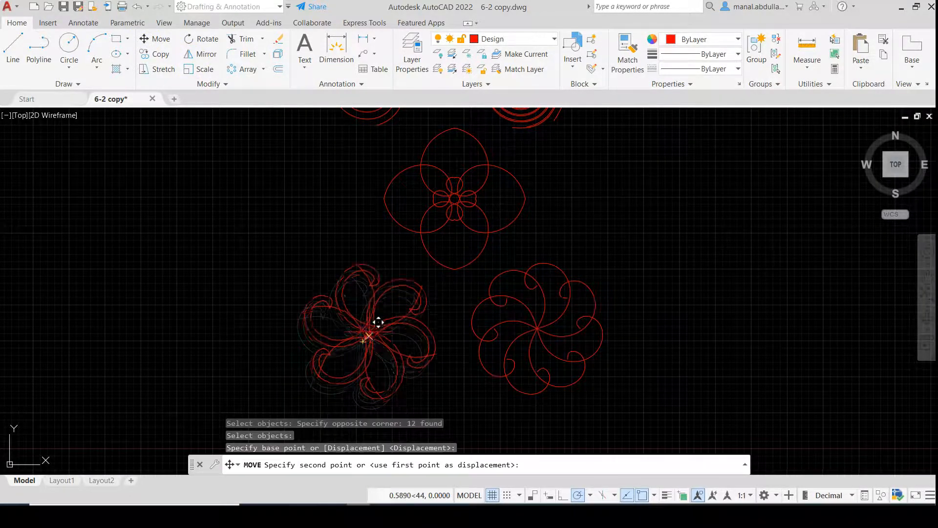
left_click(366, 336)
Step: Delete the leftover single spiral curve at the original drawing location
scroll(435, 381, "down", 2)
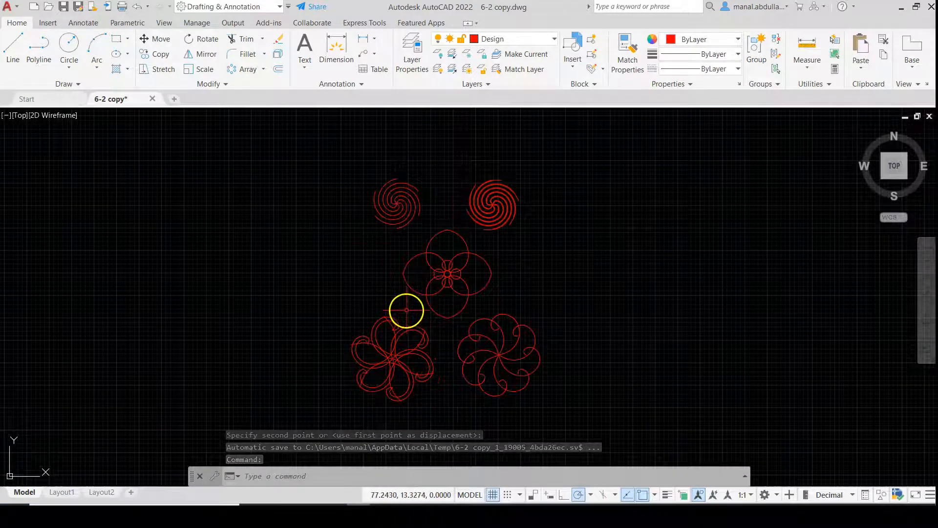
scroll(270, 280, "down", 1)
left_click(109, 191)
left_click(12, 282)
key("Delete")
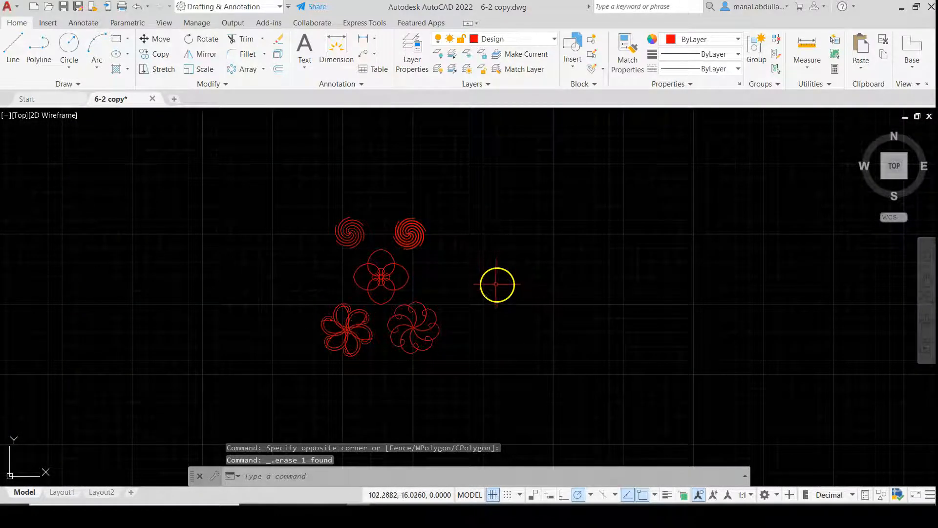
scroll(489, 294, "up", 2)
middle_click_drag(453, 274, 508, 274)
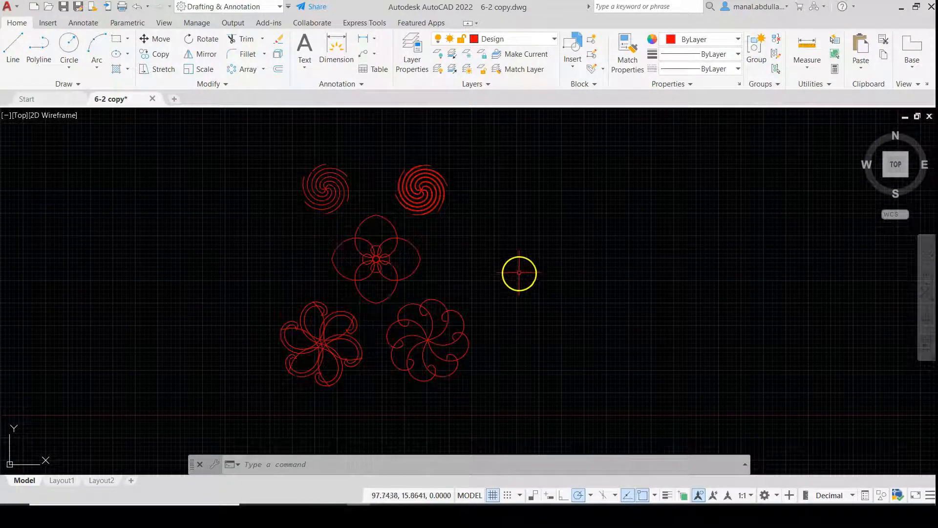